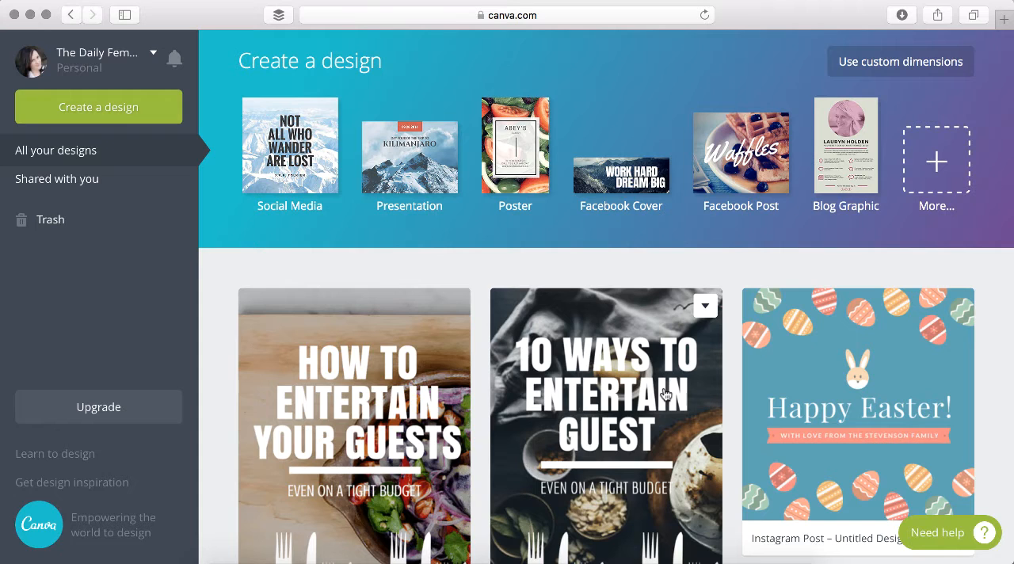
Create a new Pinterest Graphic design from the full list of social media post types
click(935, 162)
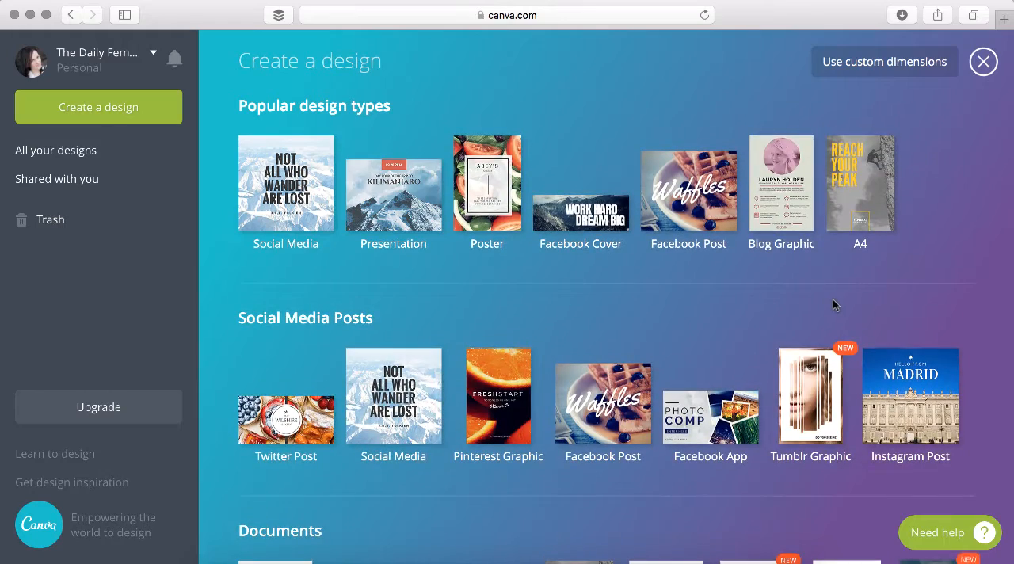
scroll(832, 298, down, 4)
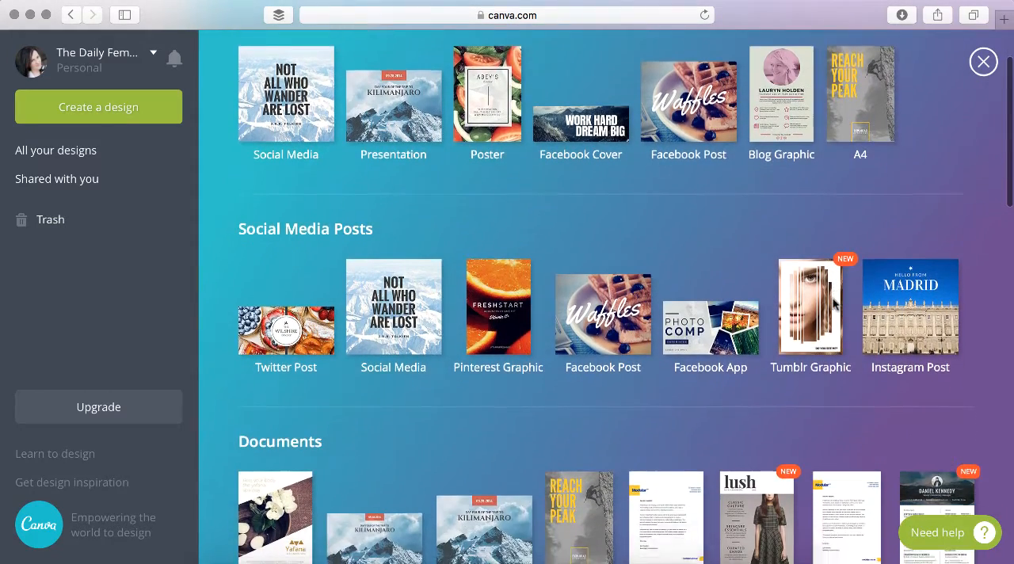
scroll(832, 305, down, 2)
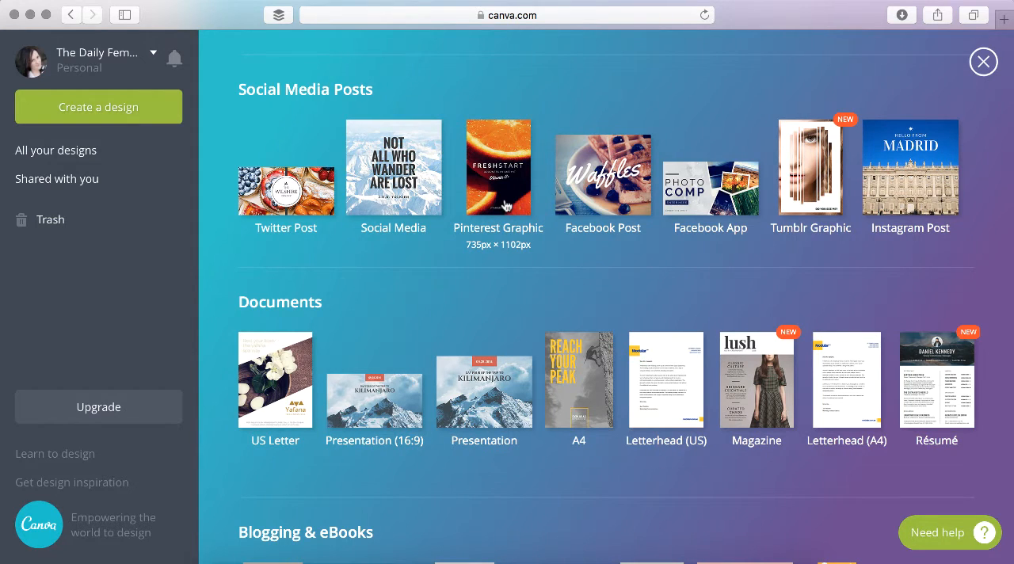
click(505, 205)
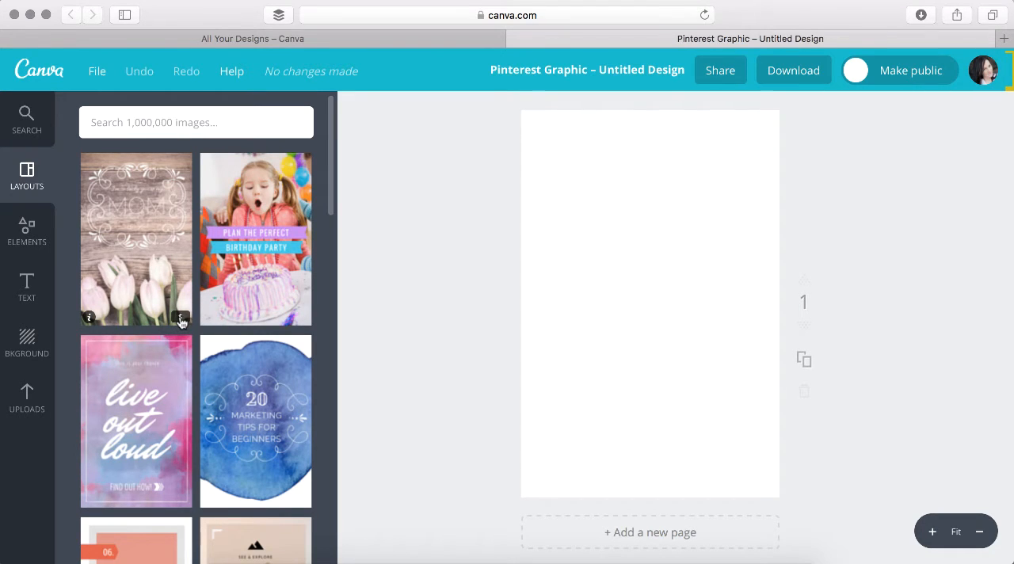
Apply the free "Flora & Fauna" layout to the blank page
scroll(155, 474, down, 2)
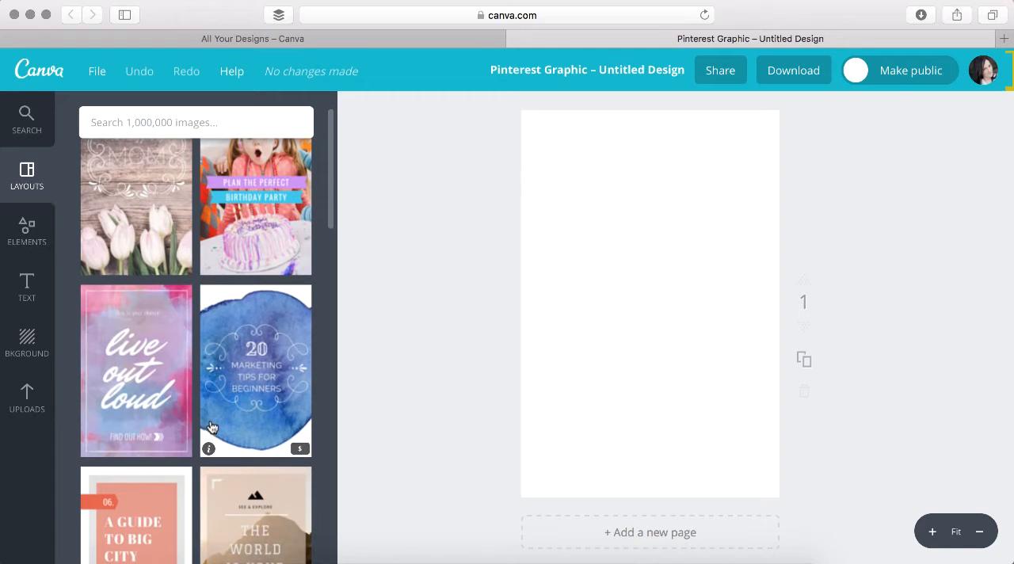
scroll(211, 425, down, 4)
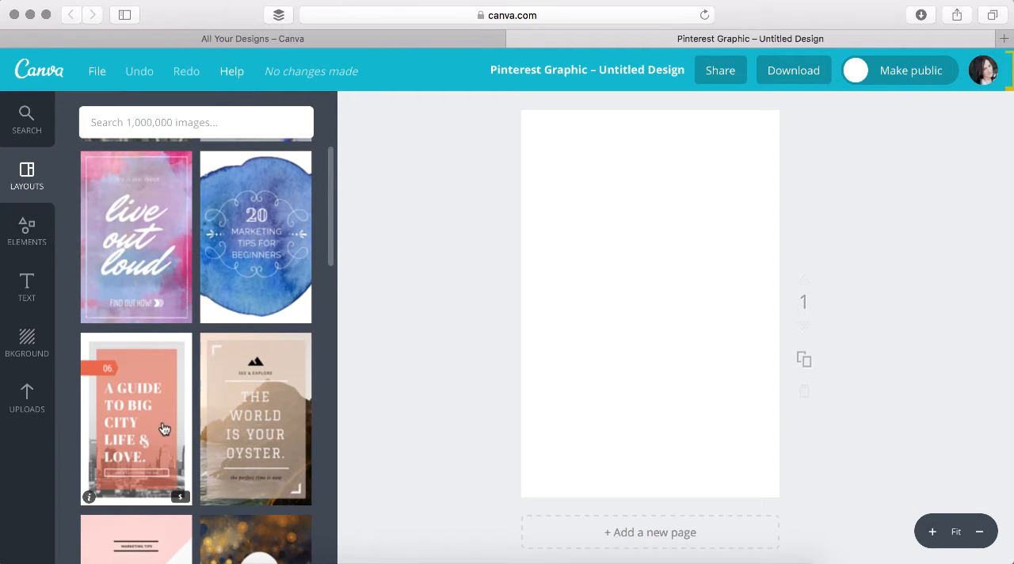
scroll(168, 426, down, 5)
scroll(164, 429, down, 4)
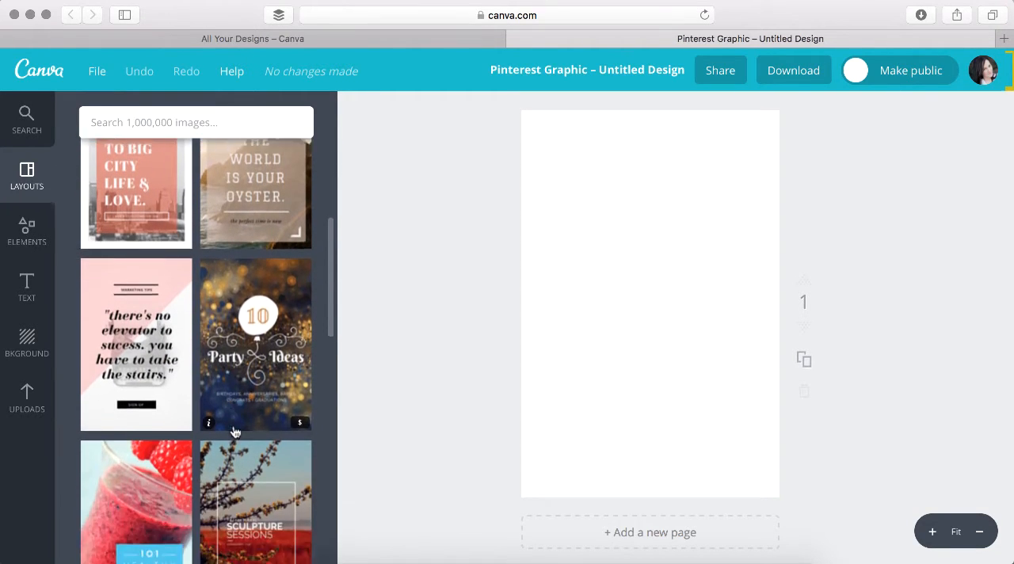
scroll(238, 420, down, 7)
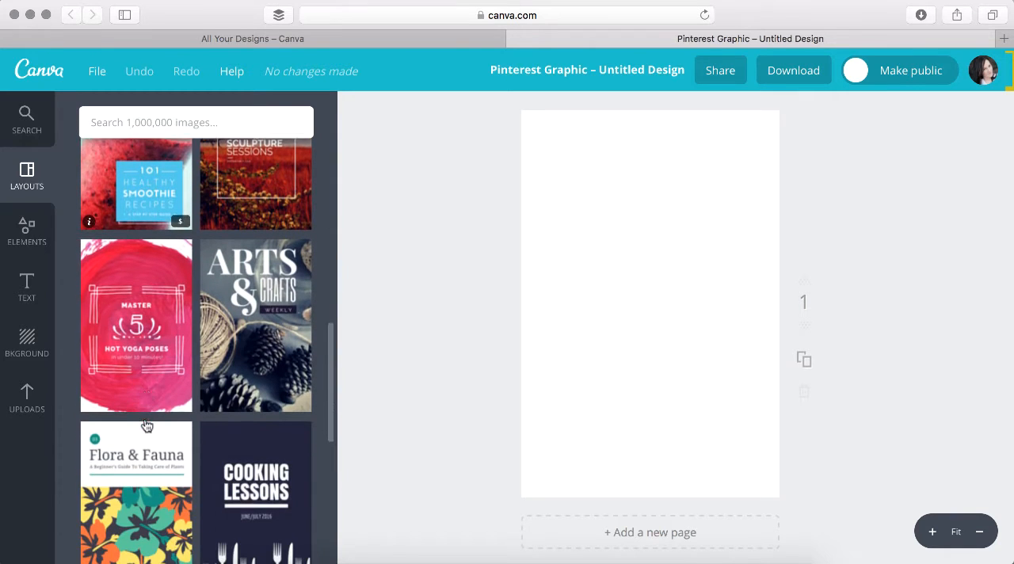
scroll(244, 390, down, 3)
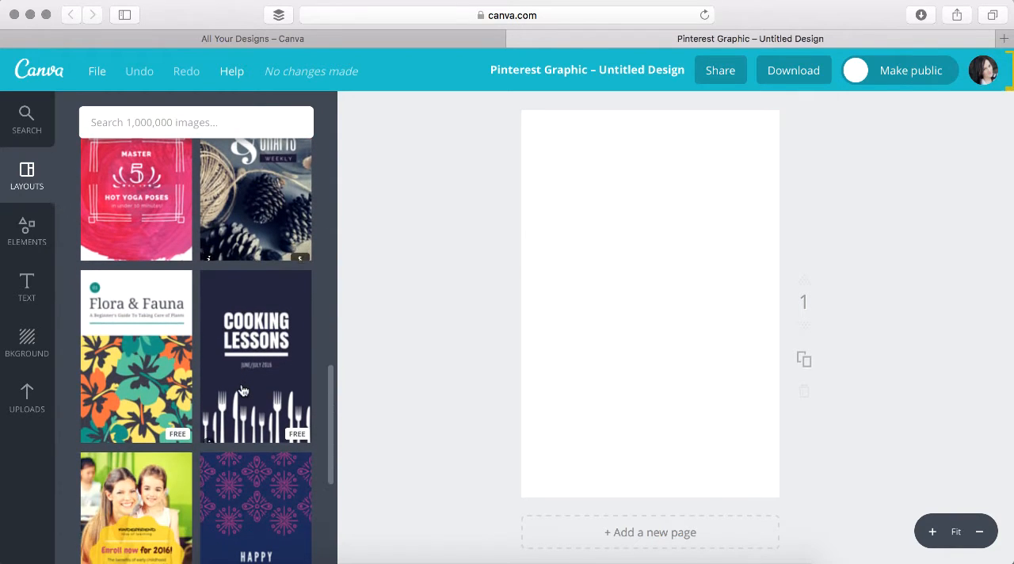
click(151, 389)
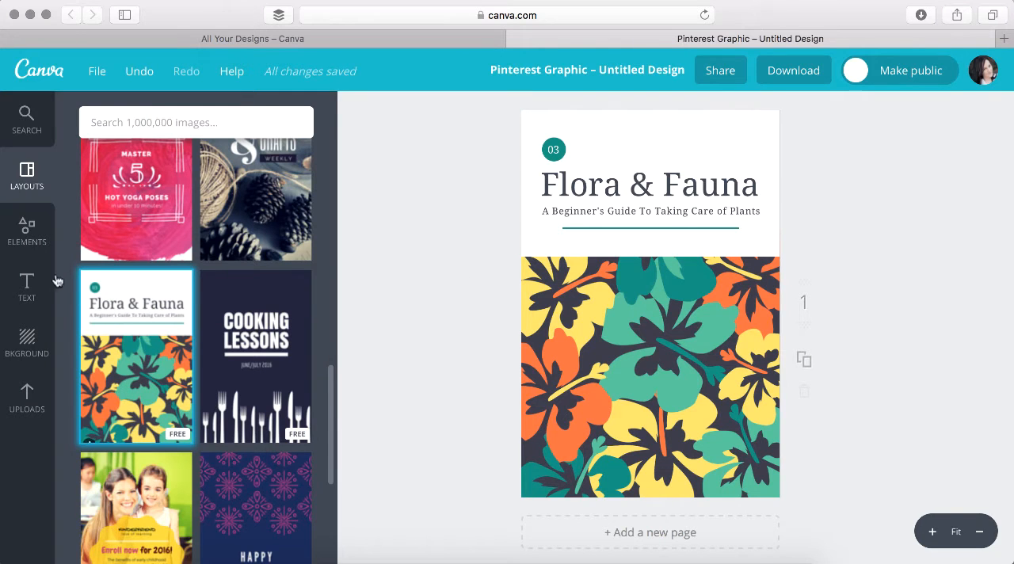
Place the free photo of vintage cameras on a wooden shelf over the floral pattern and enlarge it to cover the pattern completely
click(34, 244)
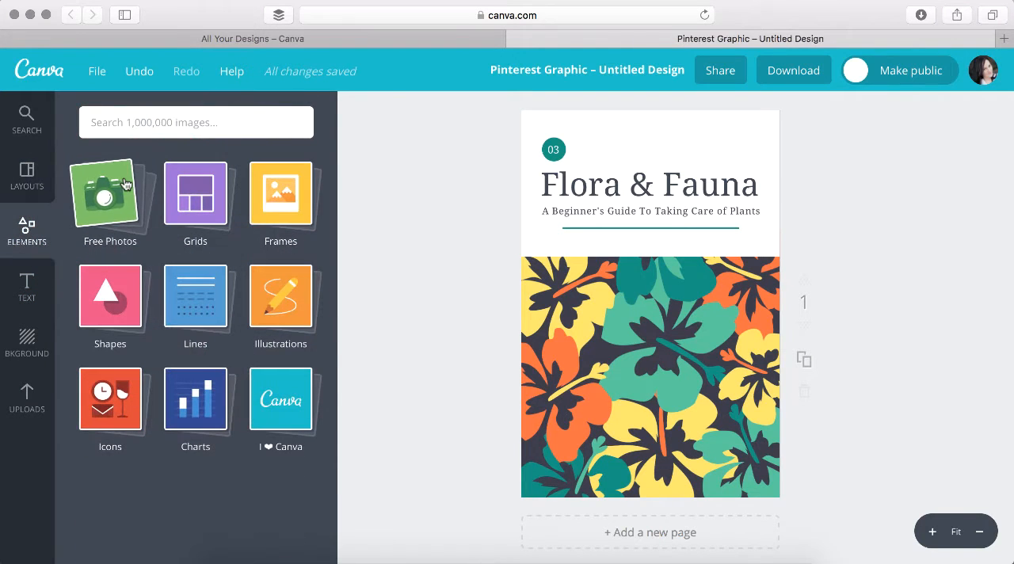
click(90, 208)
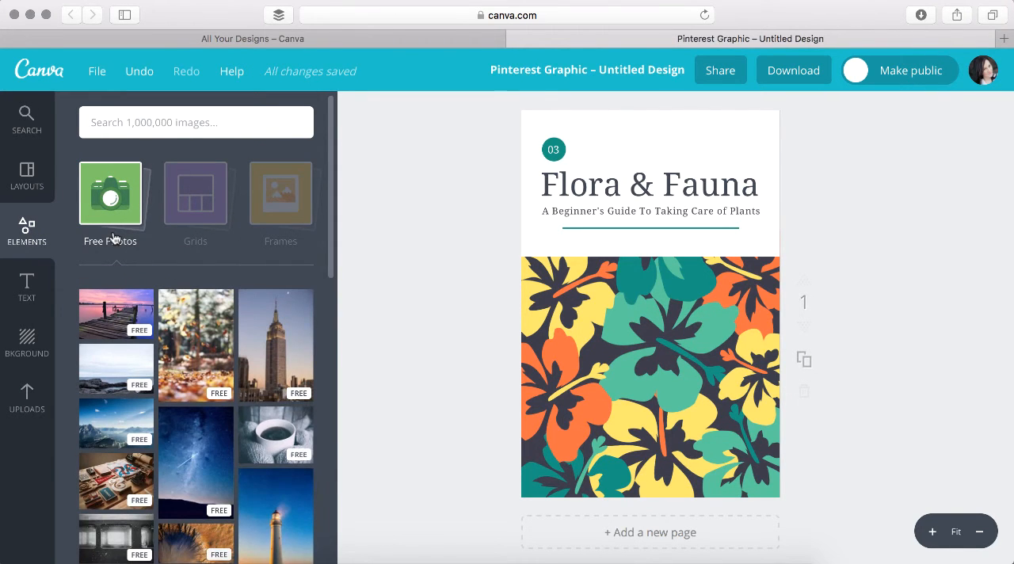
scroll(113, 238, down, 3)
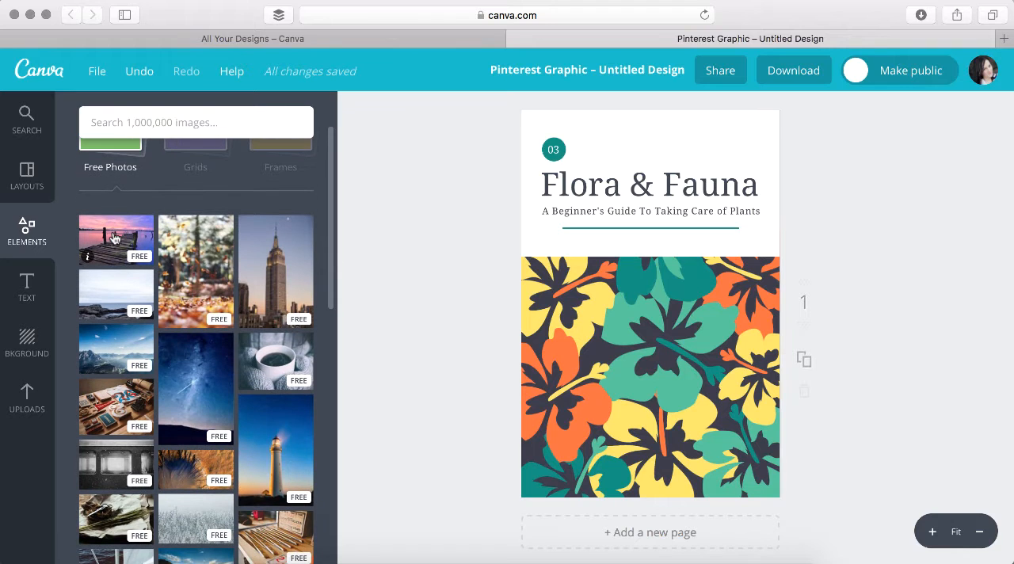
scroll(114, 238, down, 8)
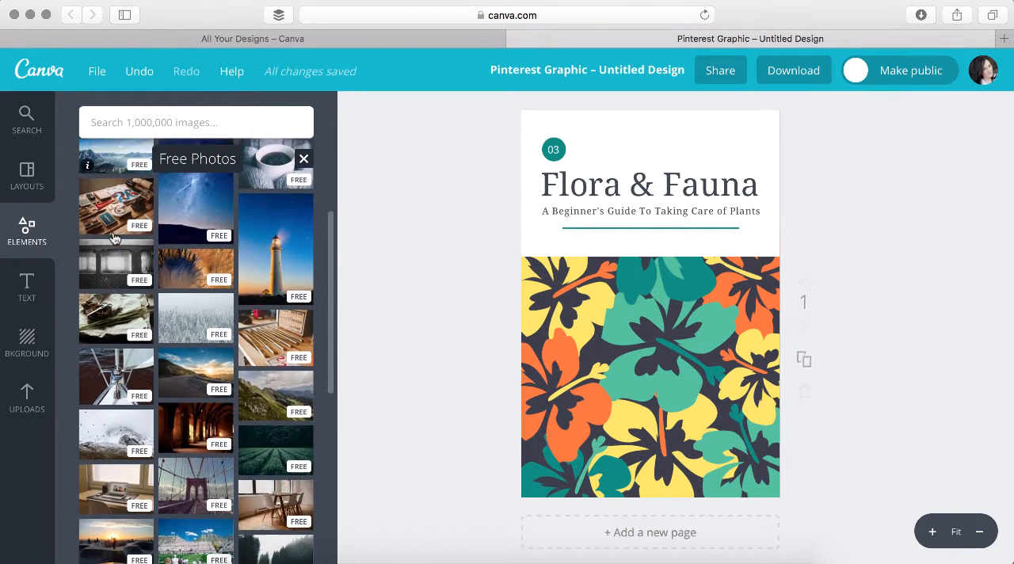
scroll(114, 237, down, 6)
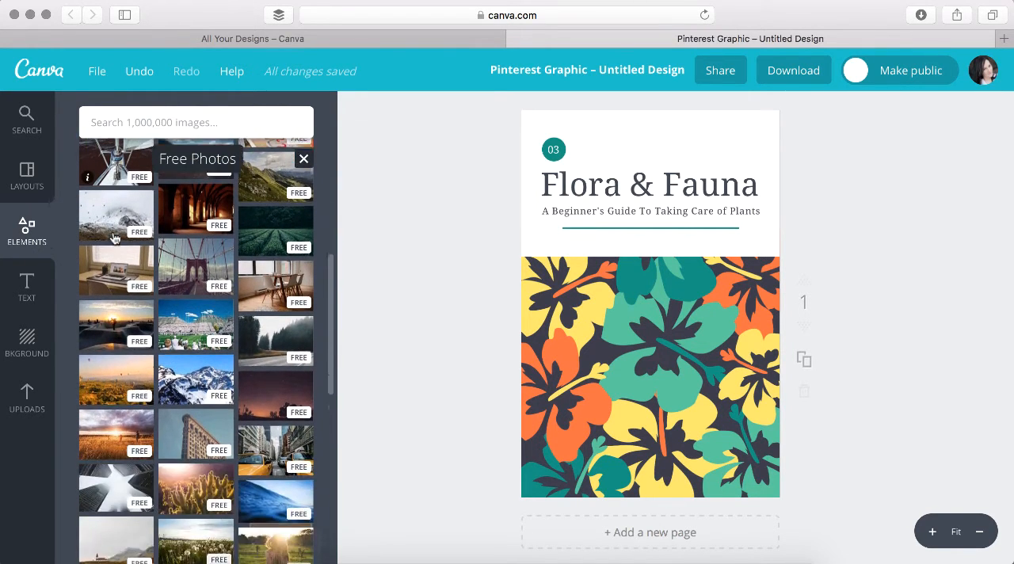
scroll(113, 238, down, 3)
scroll(113, 237, down, 8)
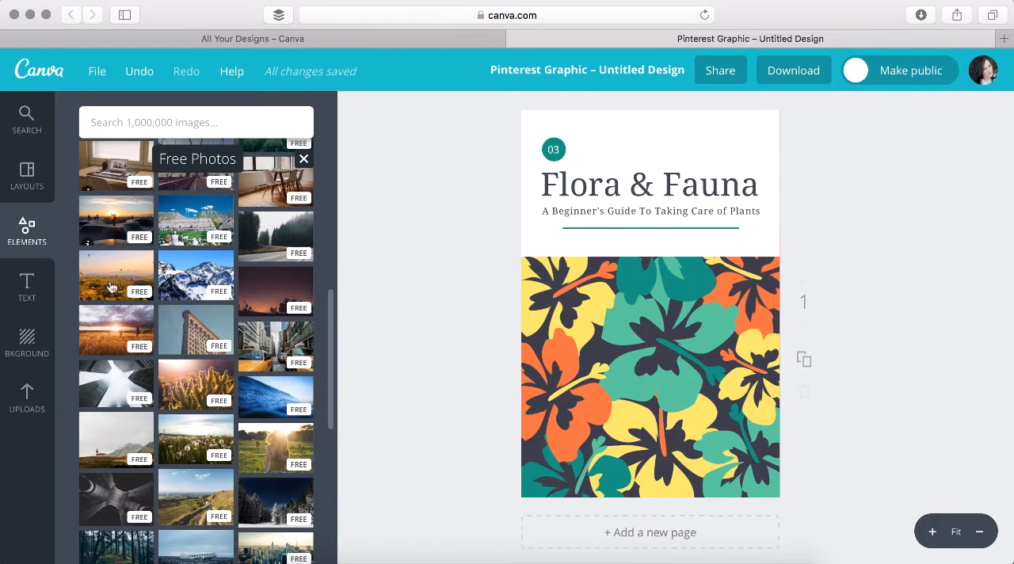
scroll(161, 376, down, 6)
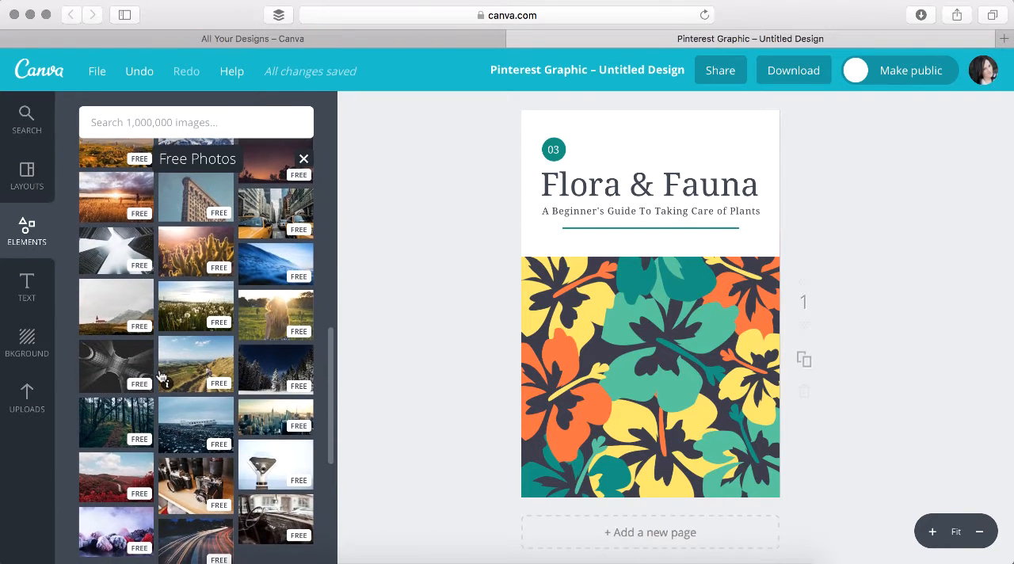
scroll(161, 377, down, 1)
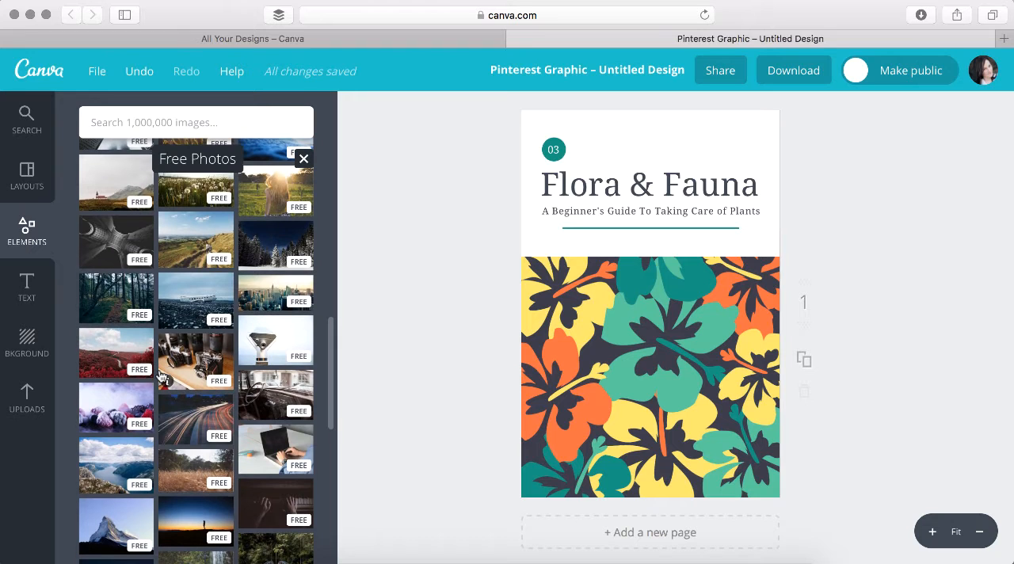
drag(164, 381, 597, 304)
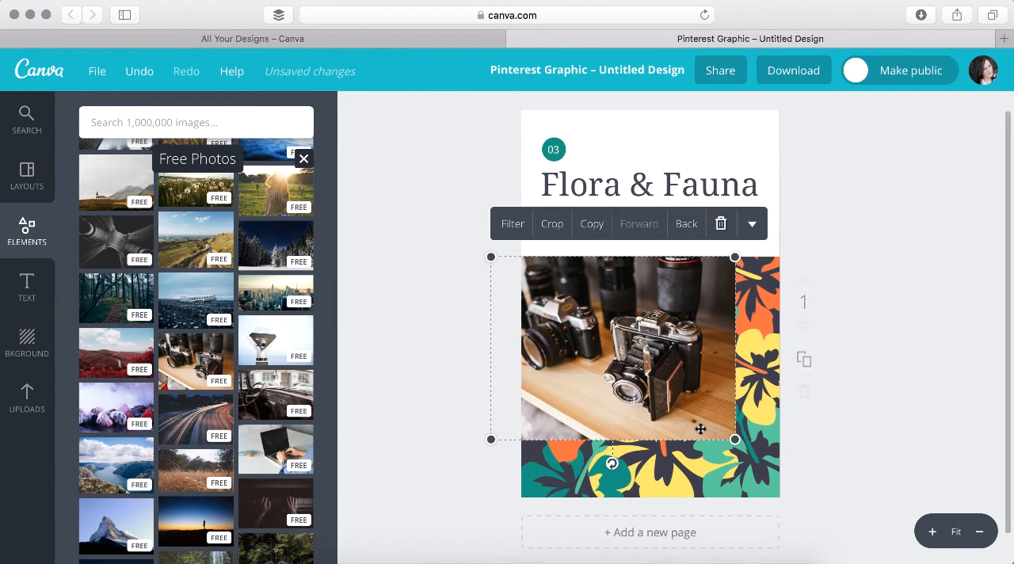
drag(735, 438, 824, 483)
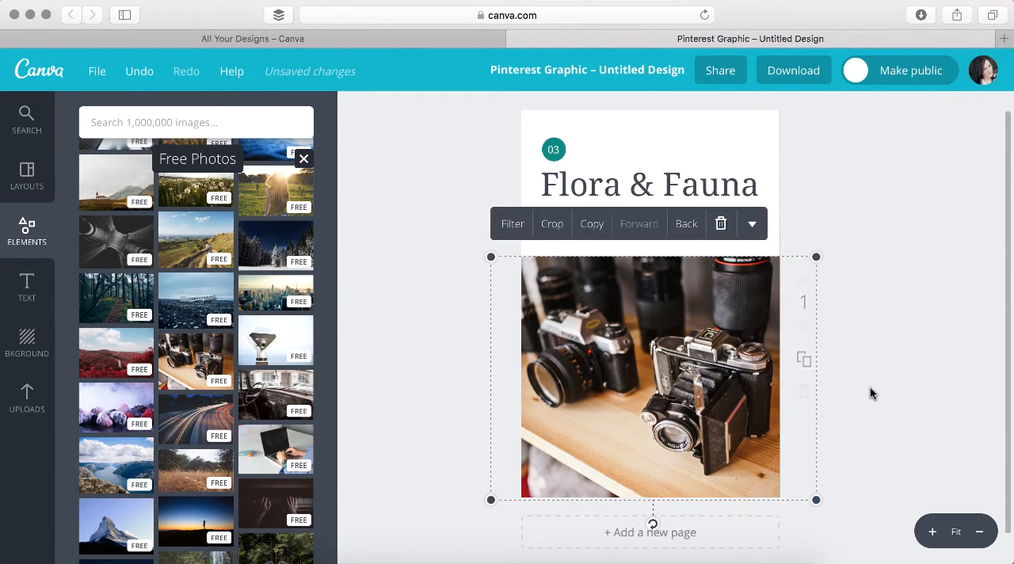
click(878, 361)
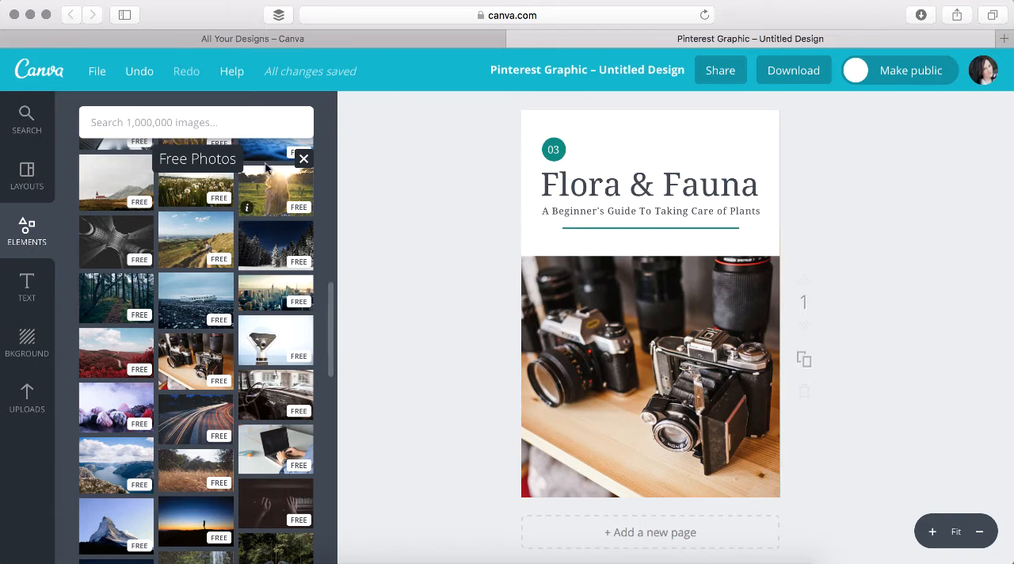
Replace the "Flora & Fauna" headline text with "Camera Work"
click(599, 194)
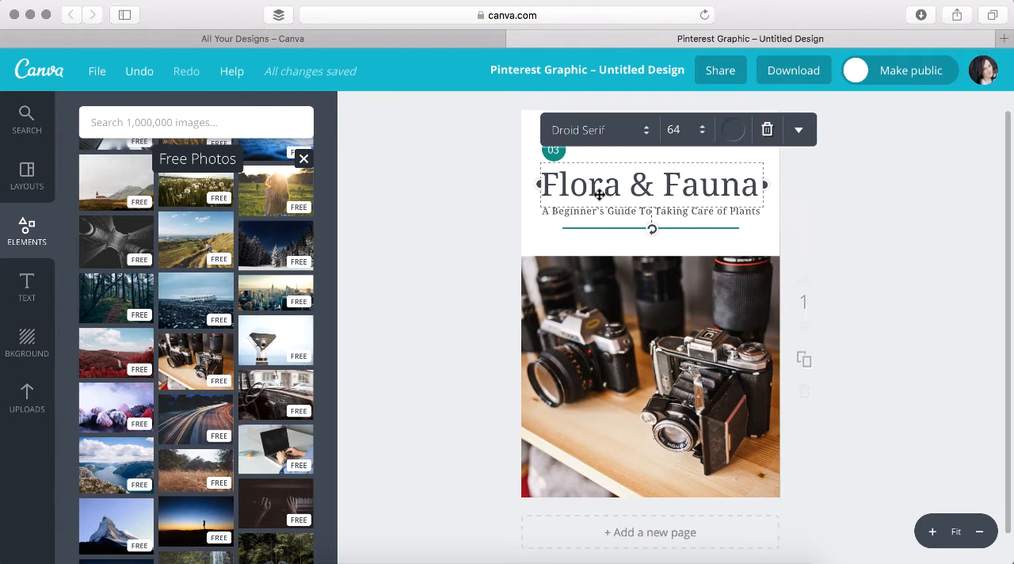
click(599, 182)
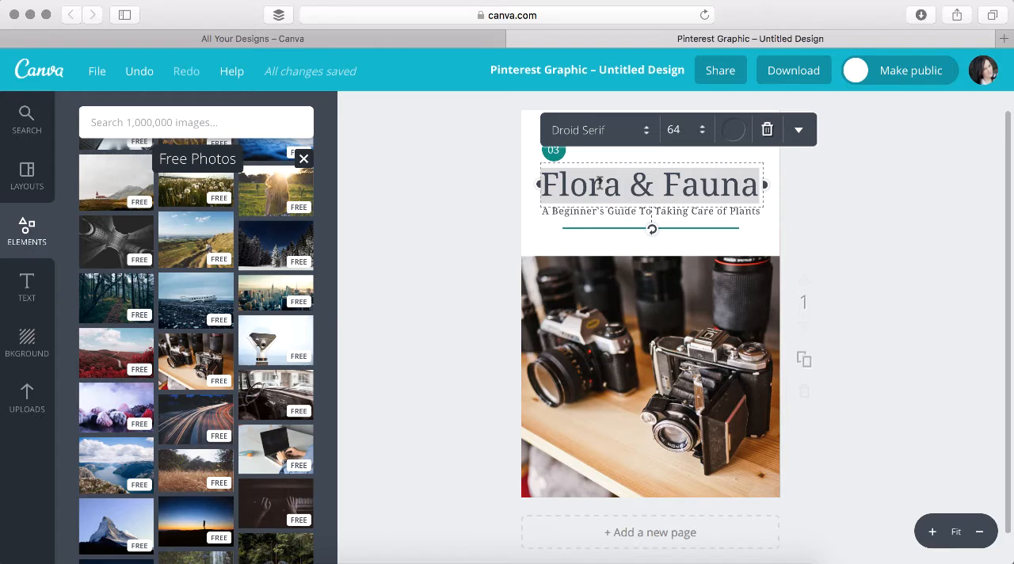
text(Camera W)
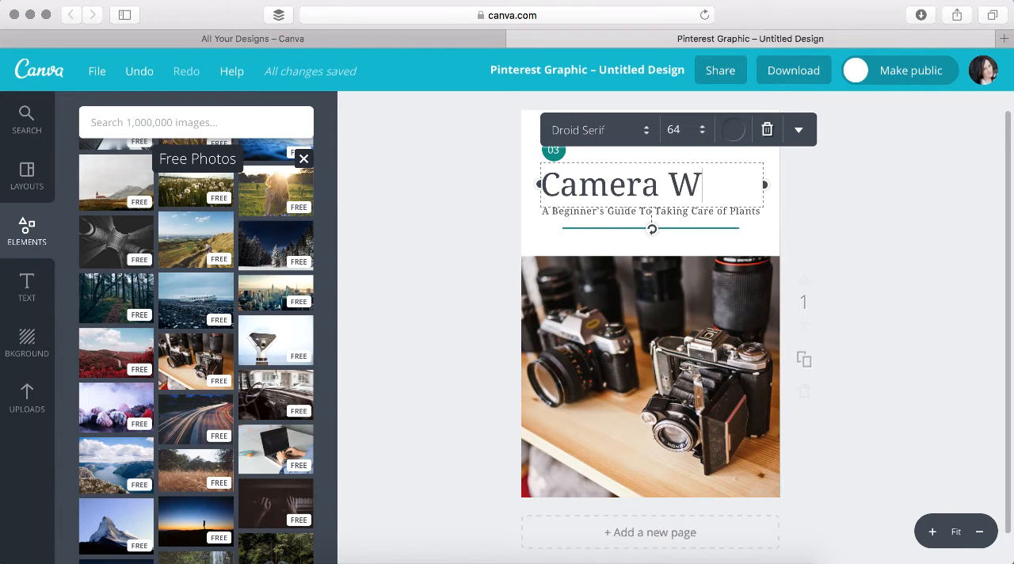
text(ork)
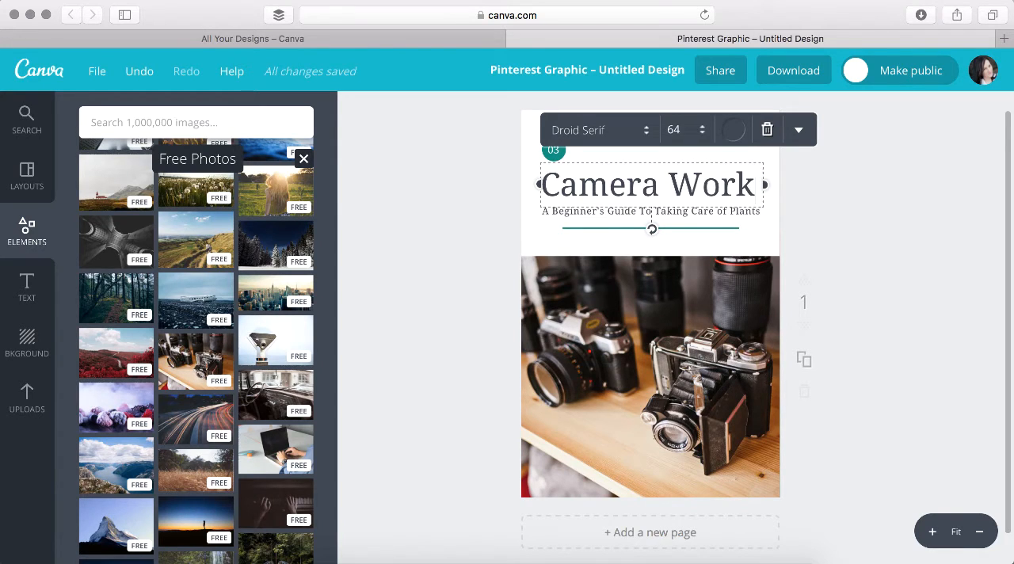
Centre-align the "Camera Work" headline within its text box
double_click(701, 183)
triple_click(701, 183)
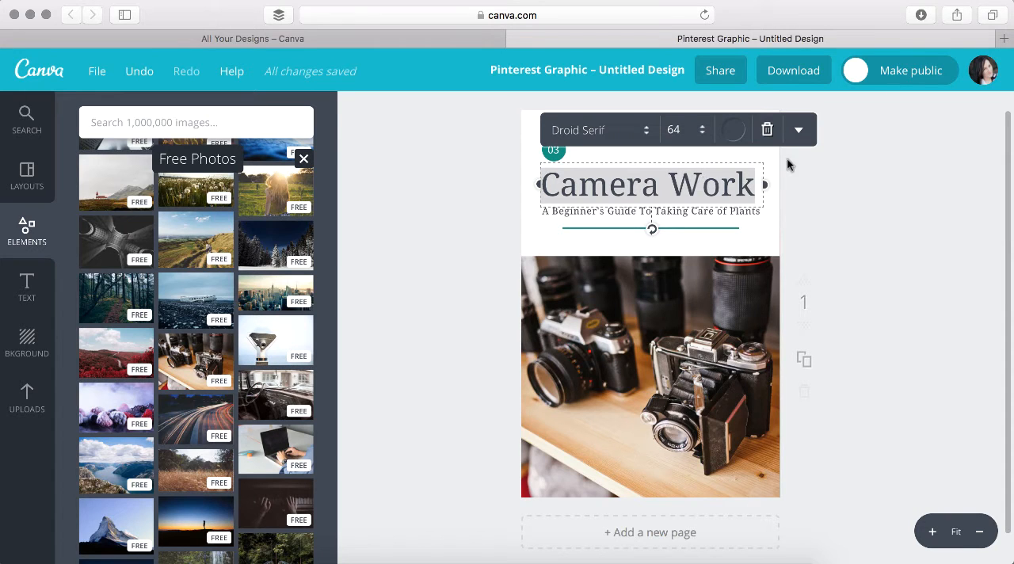
click(797, 133)
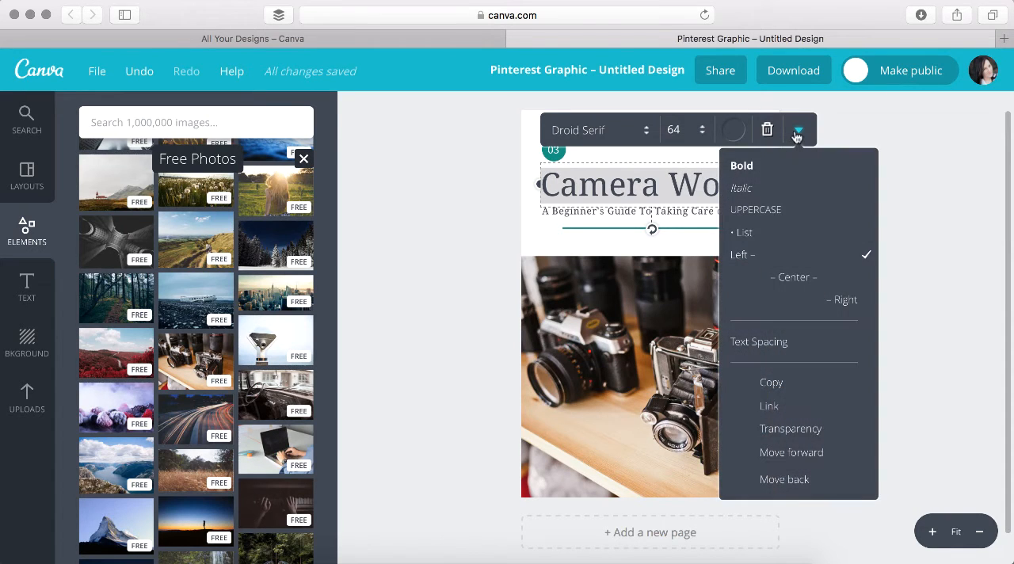
click(772, 285)
click(671, 193)
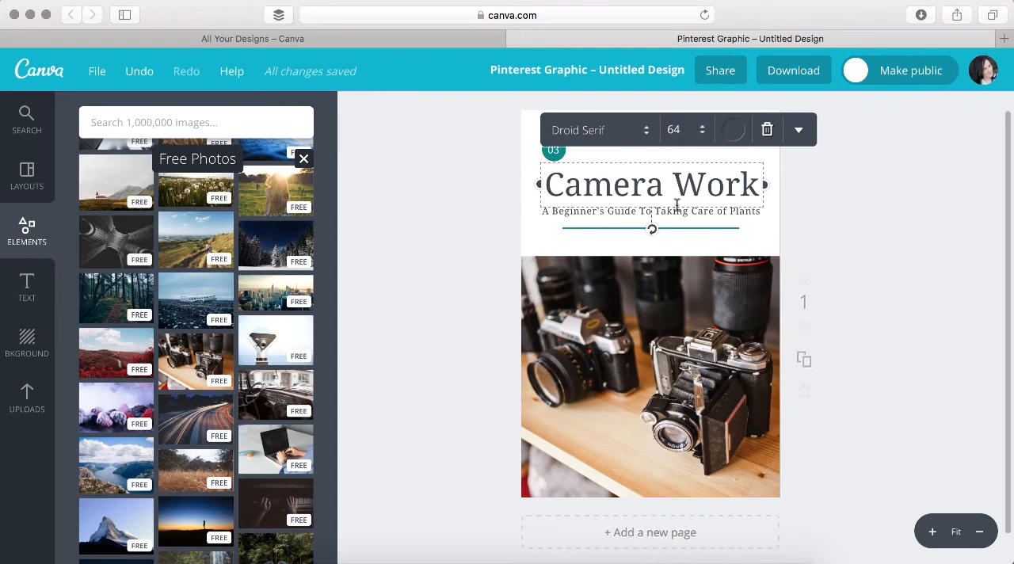
click(878, 223)
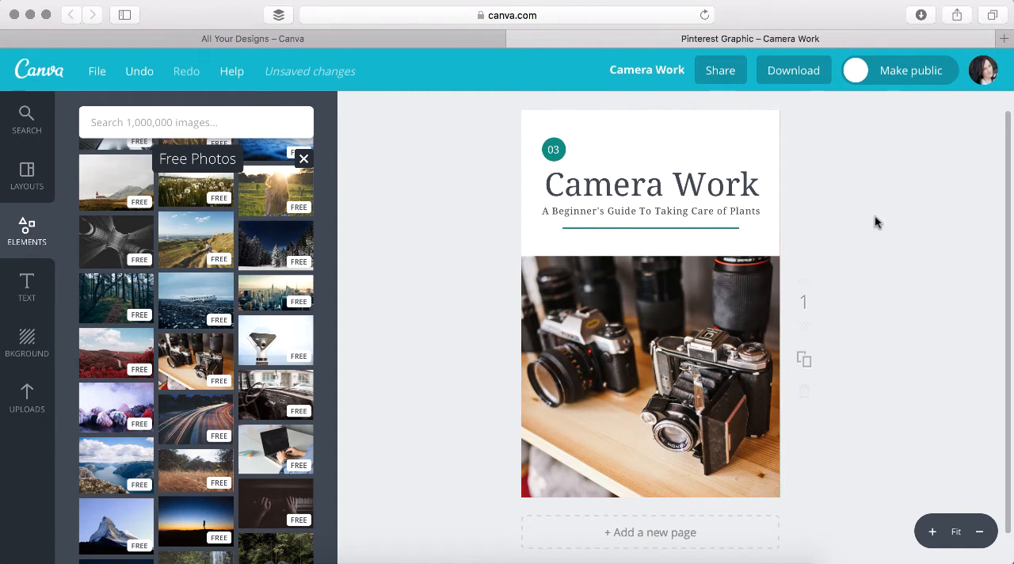
Replace the word "Plants" in the subtitle with "Your Camera"
click(715, 215)
double_click(730, 212)
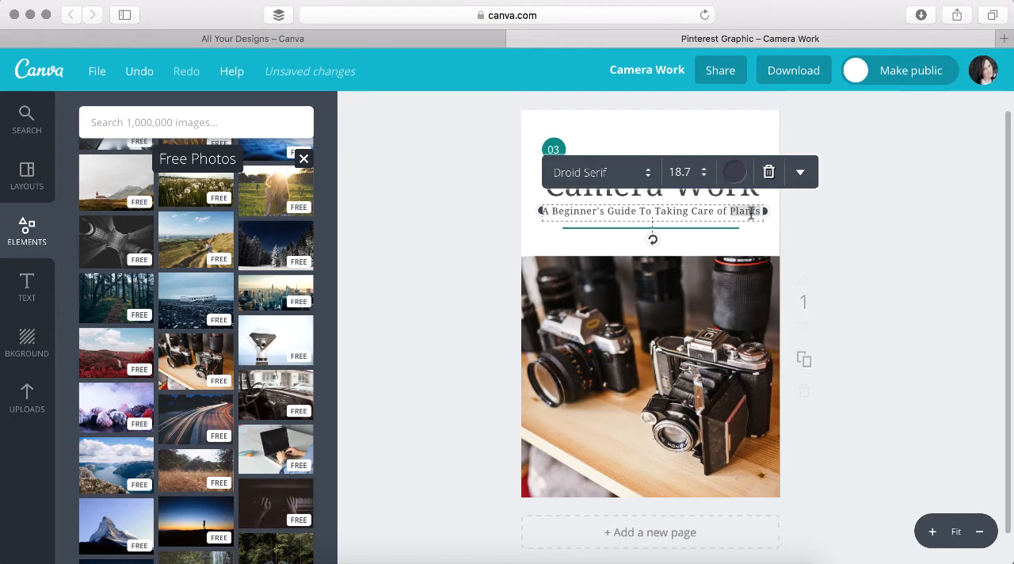
key(BackSpace)
text(Your Camera)
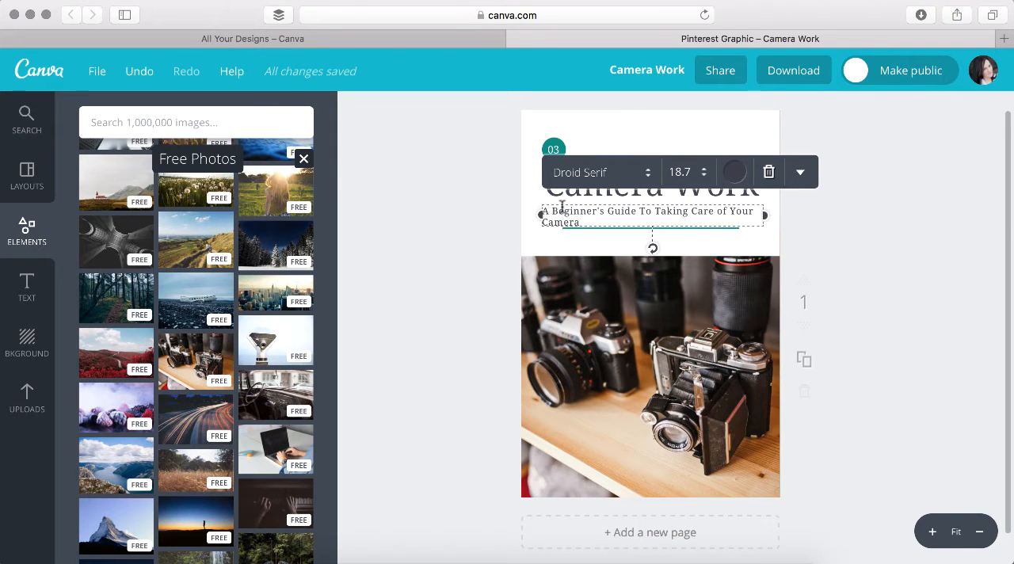
Widen the subtitle's text box on both sides to nearly the page width and insert a line break before "Taking"
drag(539, 214, 524, 215)
drag(764, 215, 778, 214)
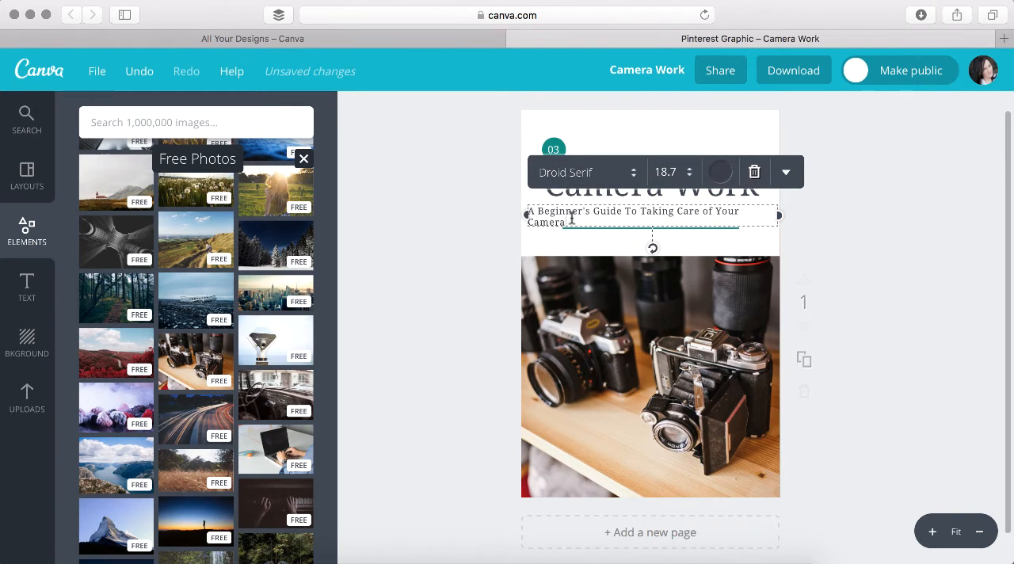
click(641, 212)
key(Return)
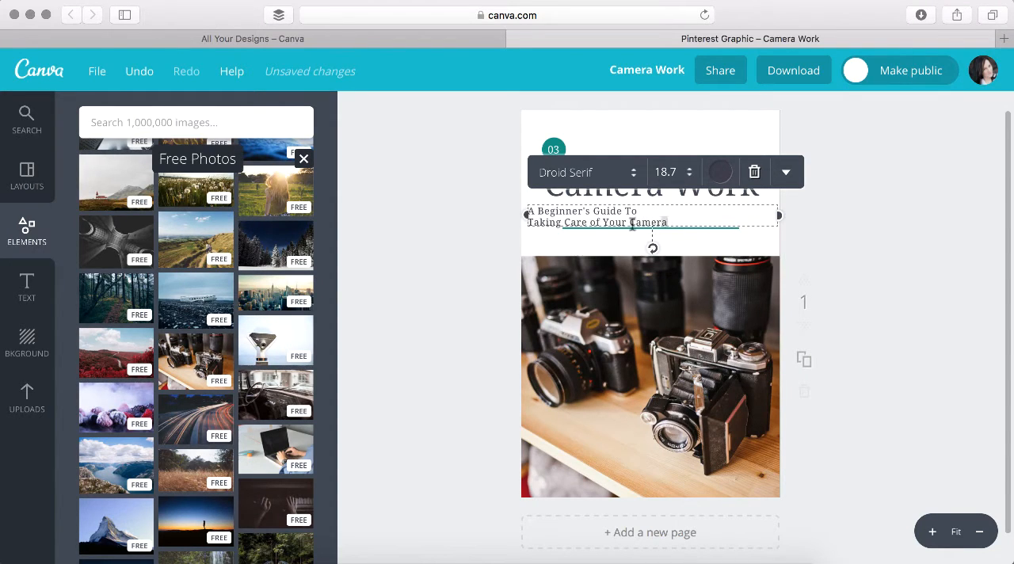
Centre-align both lines of the subtitle under the headline
drag(666, 223, 520, 211)
click(782, 173)
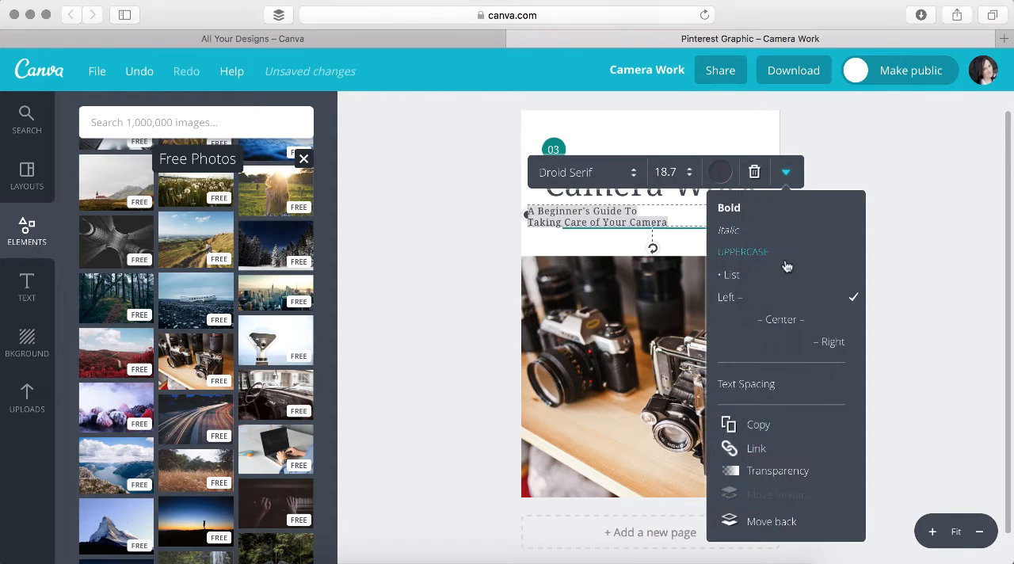
click(778, 318)
click(899, 263)
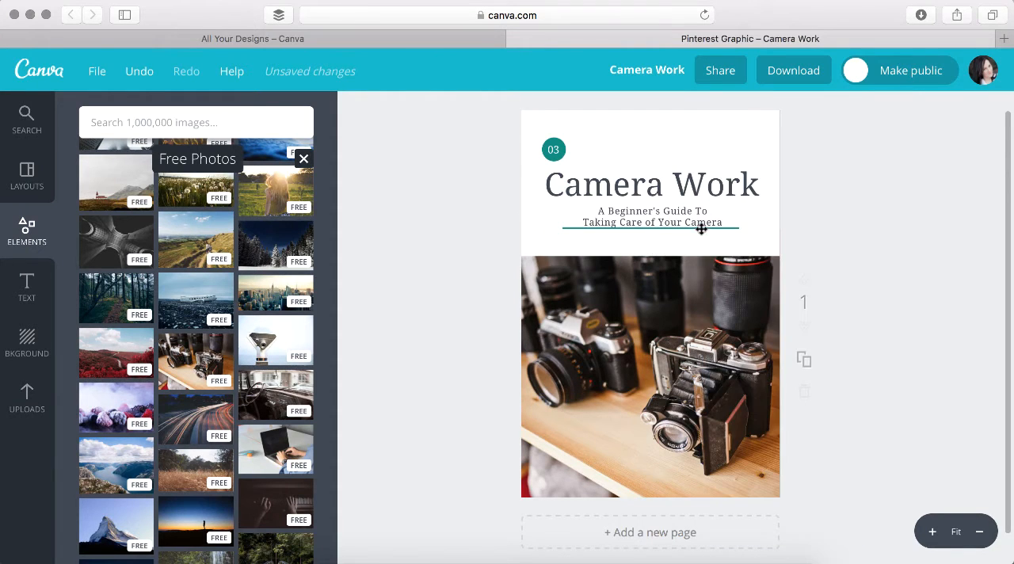
Delete the teal circle behind the "03" above the headline
click(560, 145)
click(657, 145)
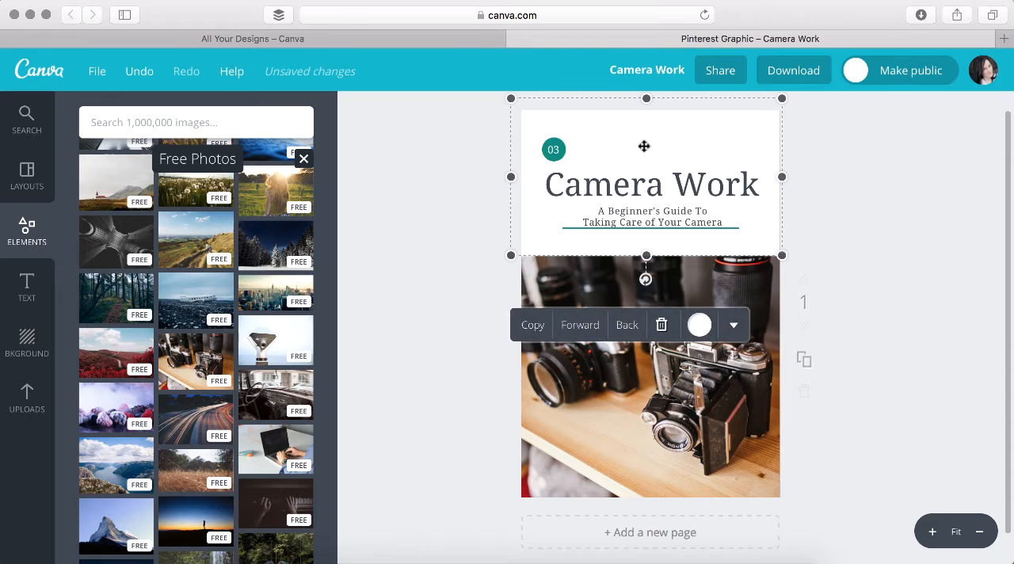
click(555, 144)
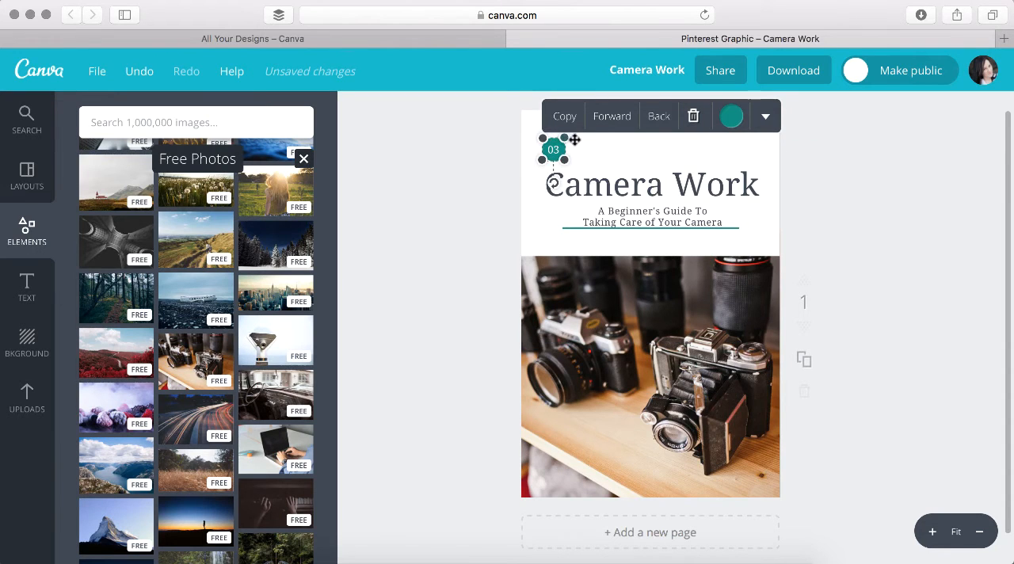
click(694, 116)
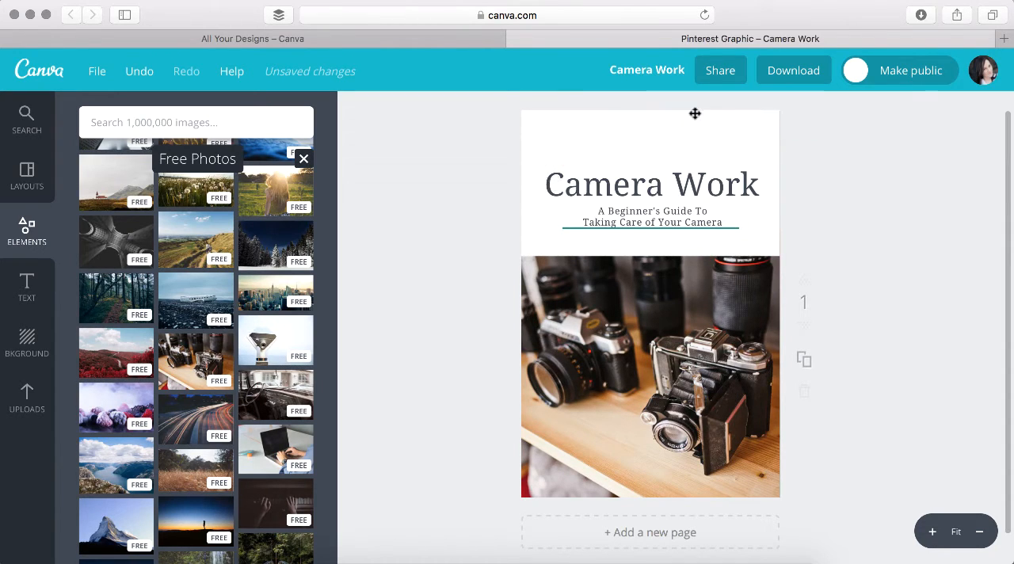
Move the "Camera Work" headline up near the page's upper edge and the subtitle up beneath it, clear of the green line
drag(636, 182, 639, 151)
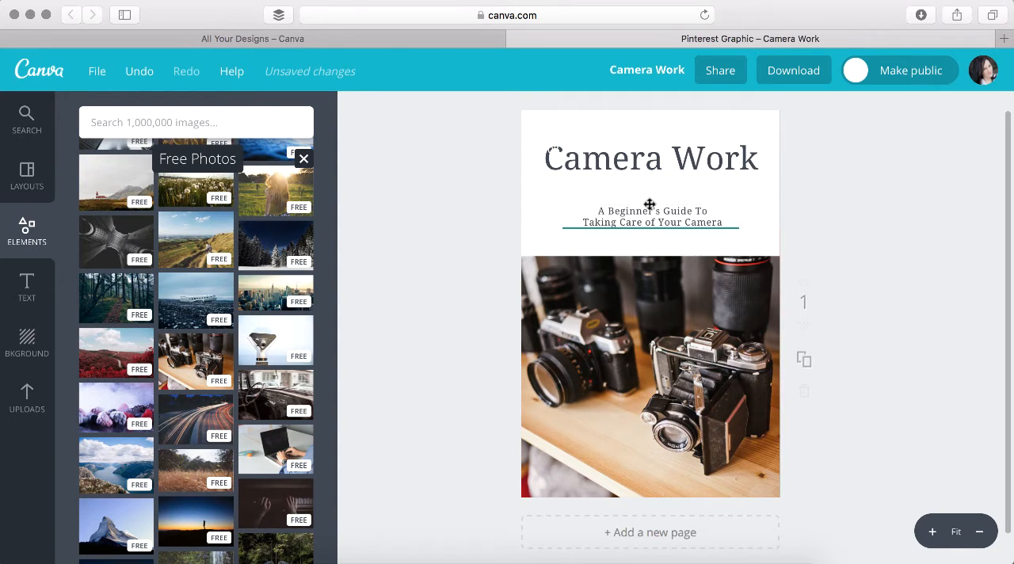
drag(652, 211, 652, 149)
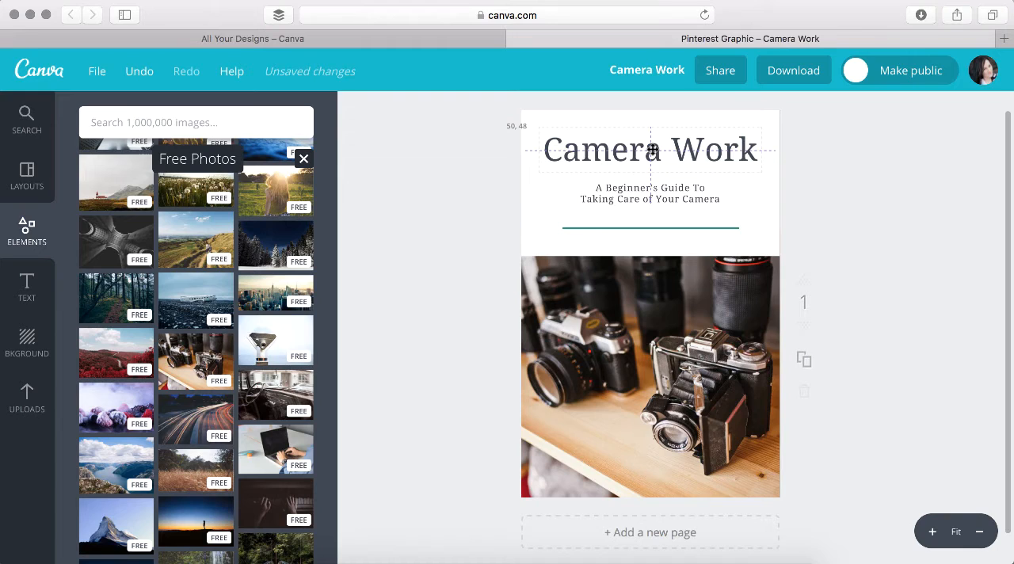
drag(652, 149, 652, 149)
drag(654, 190, 654, 168)
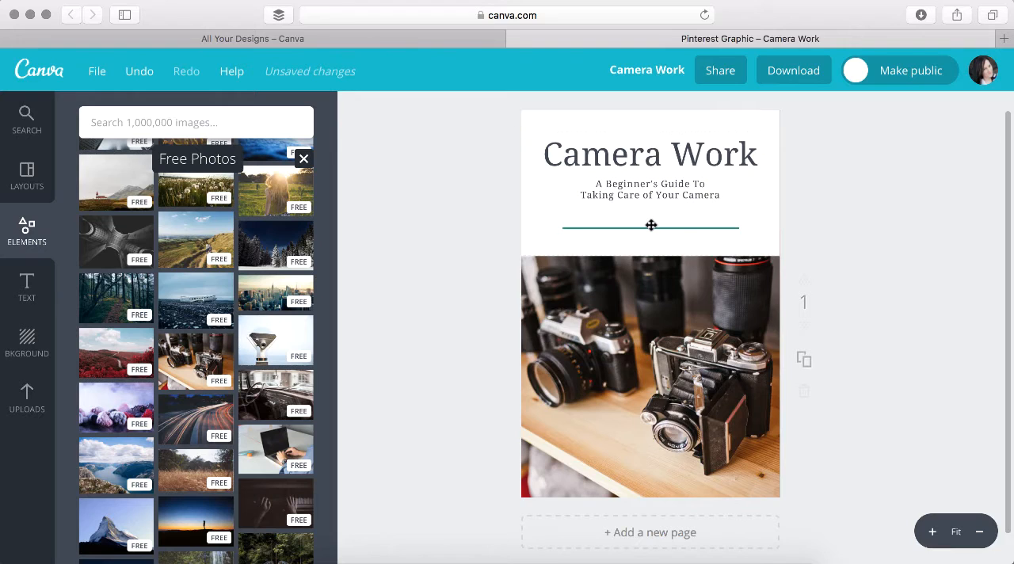
Nudge the green divider line up slightly closer to the subtitle
drag(651, 221, 661, 228)
click(718, 222)
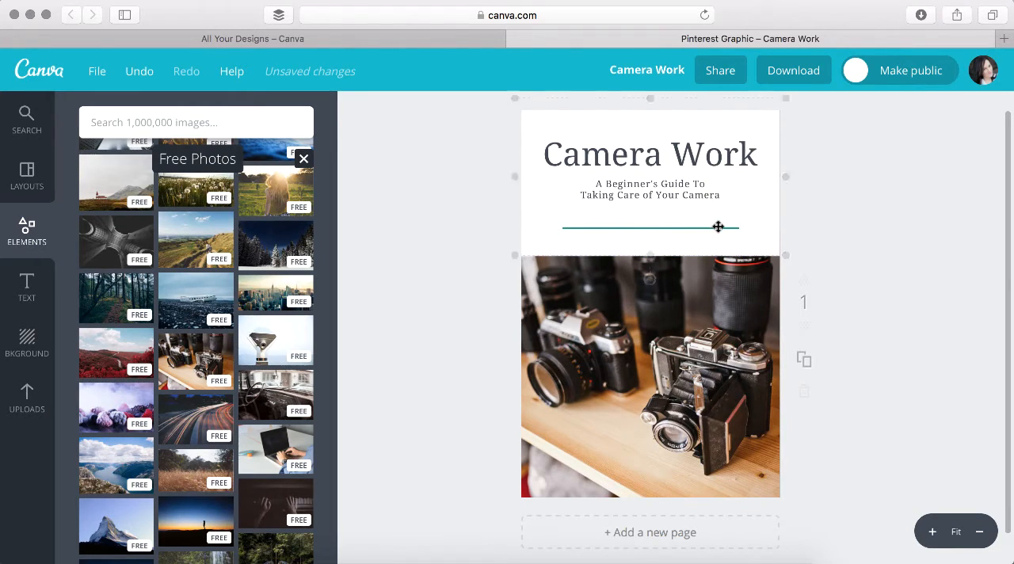
click(716, 227)
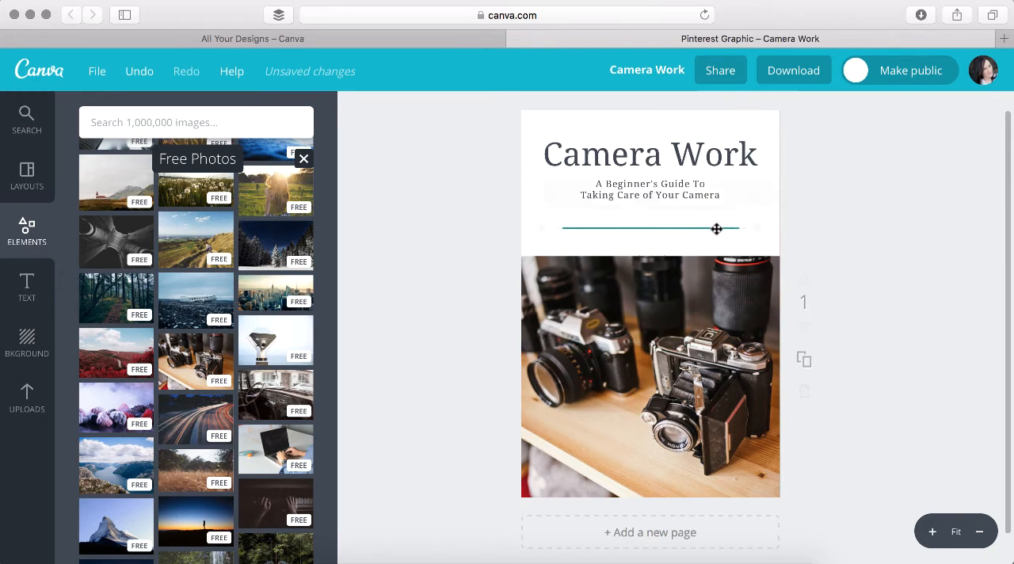
key(Up)
key(Up)
key(Up)
key(Up)
key(Up)
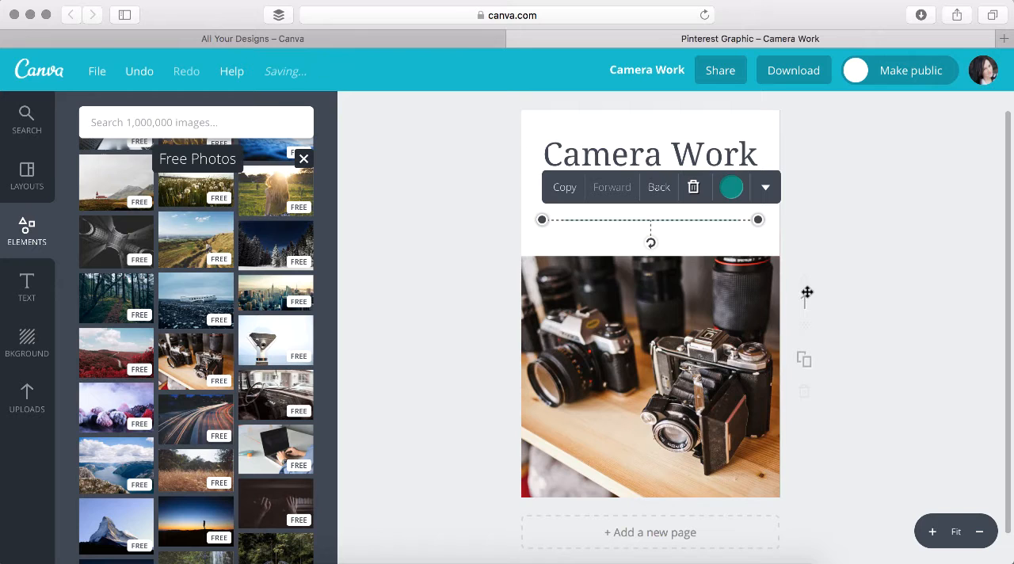
click(898, 279)
Move the camera photo up to just below the green line and enlarge it to fill the rest of the page
mouse_move(662, 304)
mouse_down()
mouse_move(662, 269)
mouse_move(663, 287)
mouse_up()
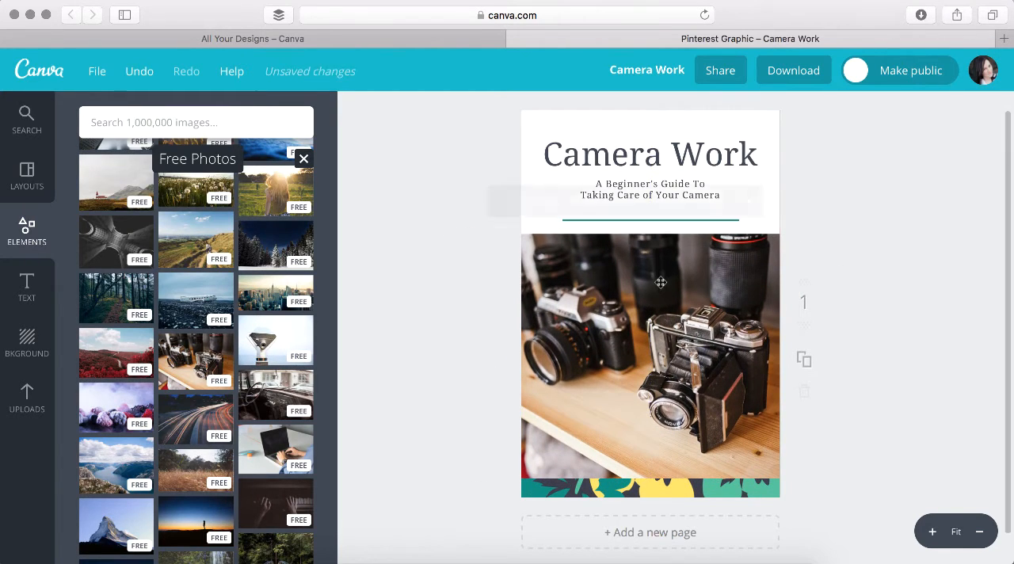
drag(812, 477, 842, 499)
click(916, 441)
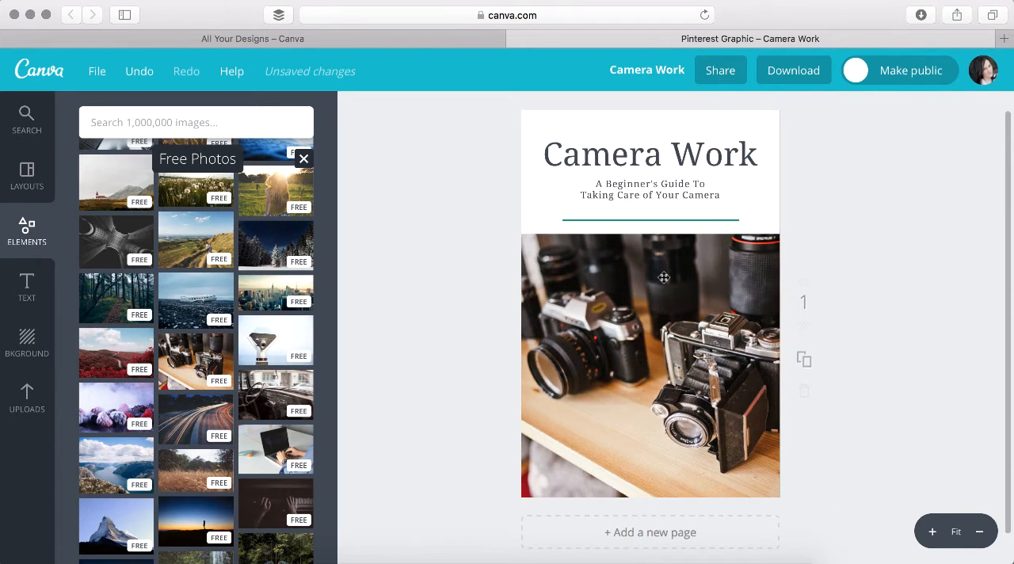
Change the "Camera Work" headline's font to Julius Sans One
click(660, 148)
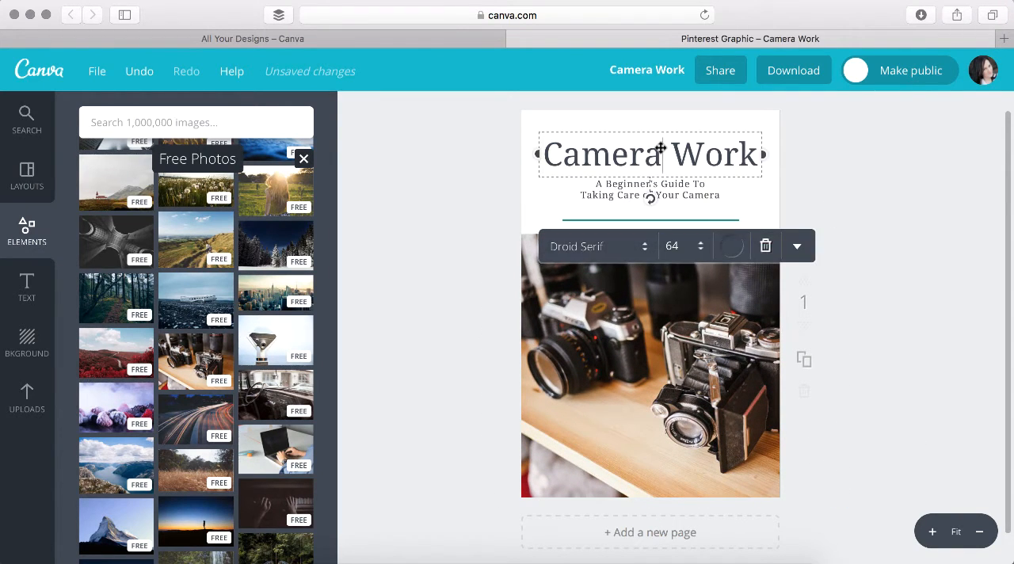
click(616, 248)
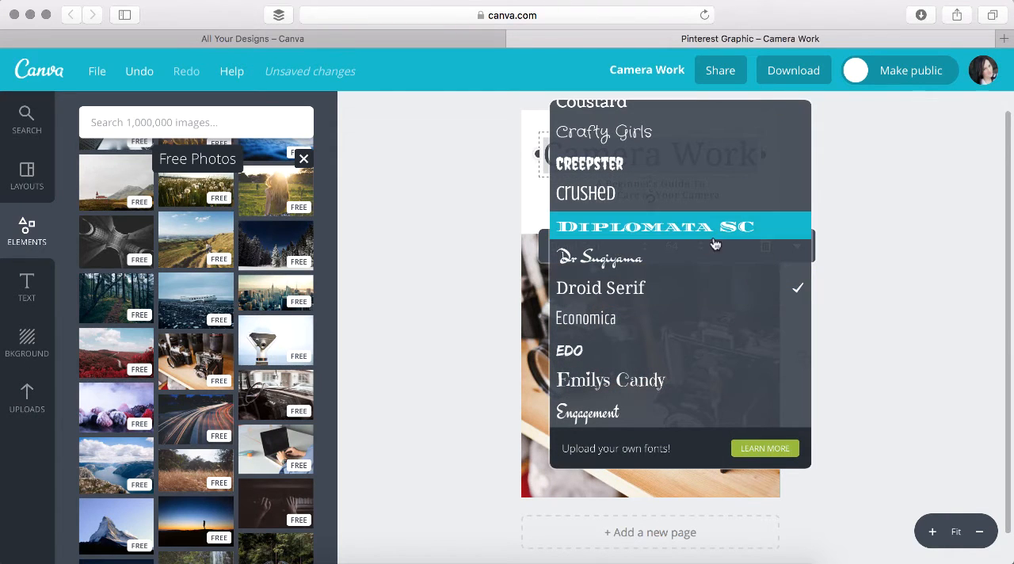
scroll(693, 246, up, 5)
scroll(692, 247, up, 10)
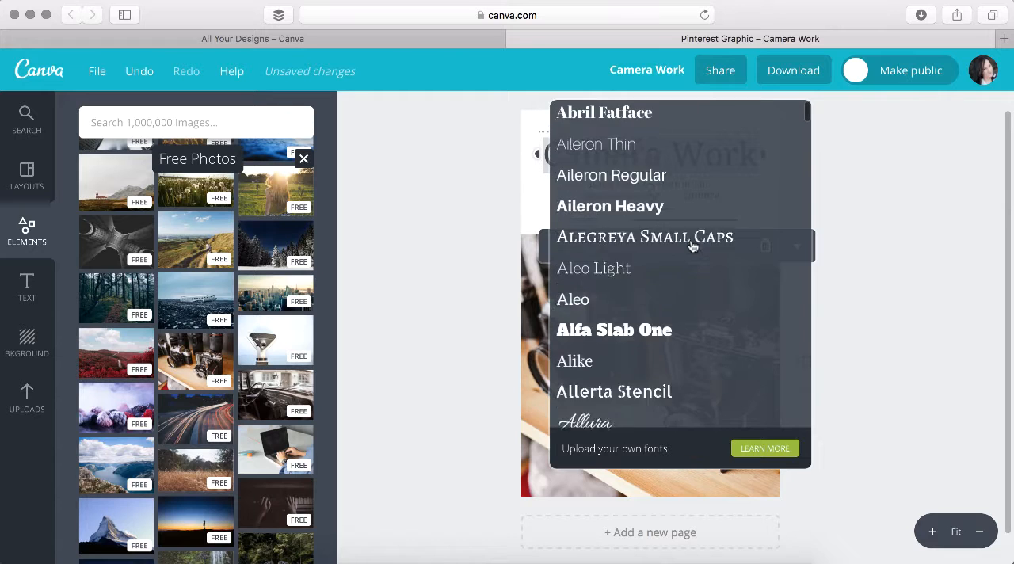
scroll(692, 246, down, 5)
scroll(691, 246, down, 15)
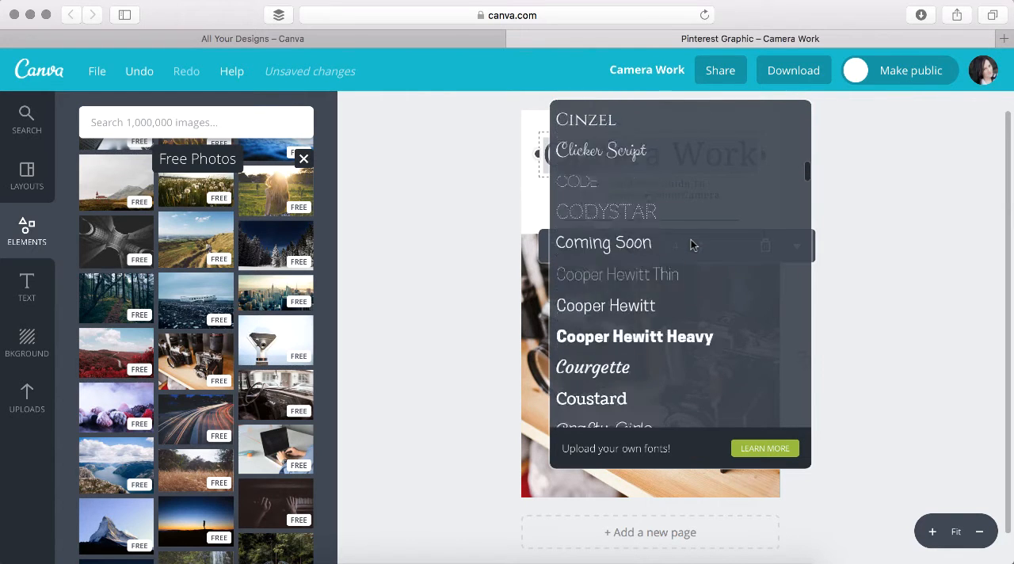
scroll(692, 246, down, 2)
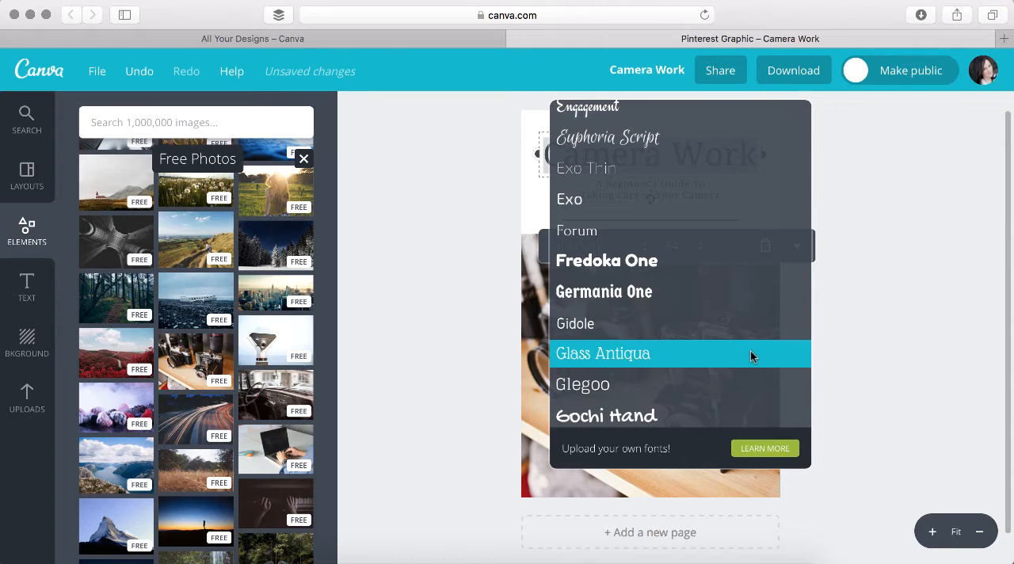
scroll(750, 351, down, 5)
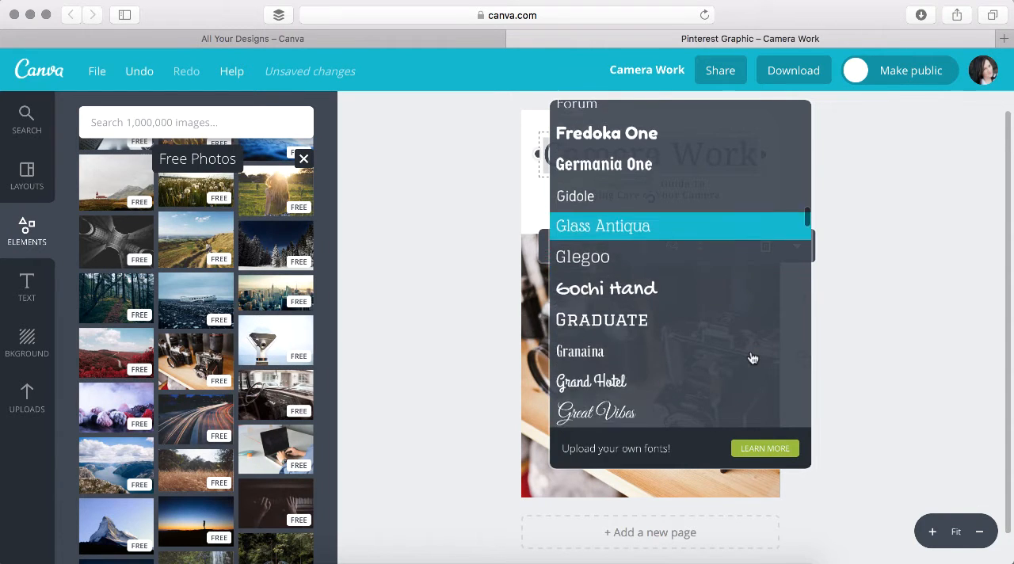
scroll(750, 351, down, 4)
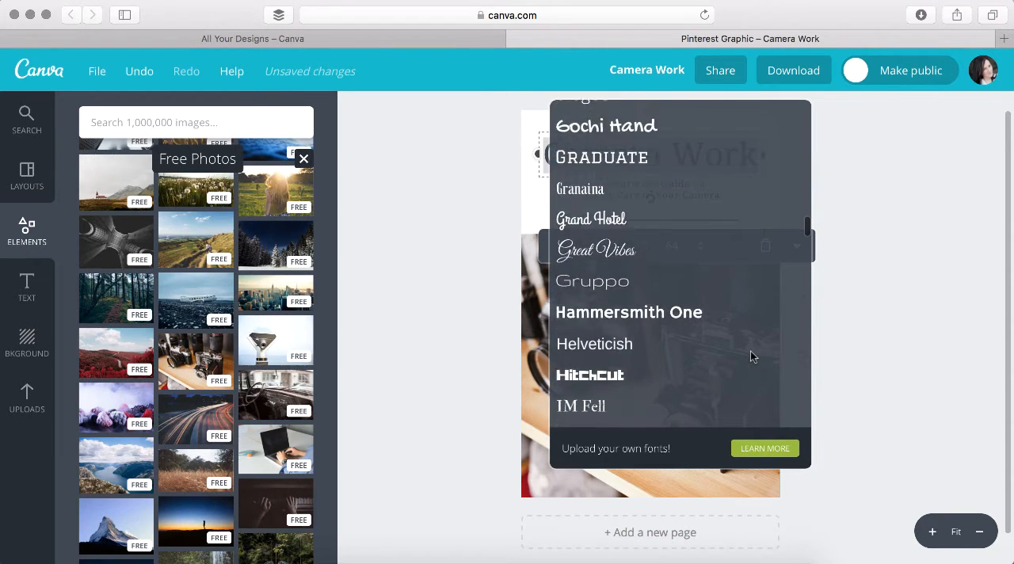
scroll(750, 351, down, 5)
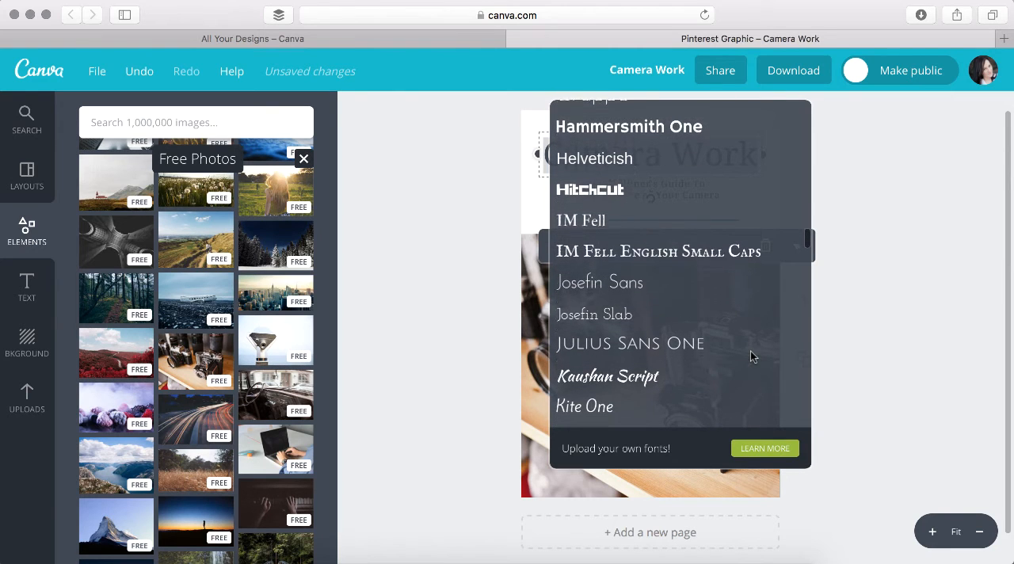
scroll(753, 358, down, 3)
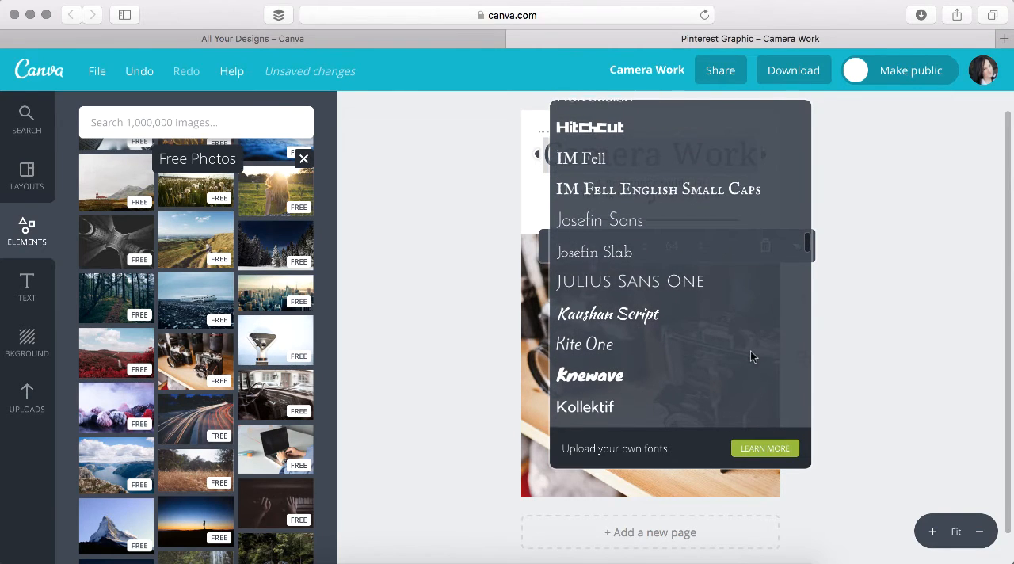
click(703, 270)
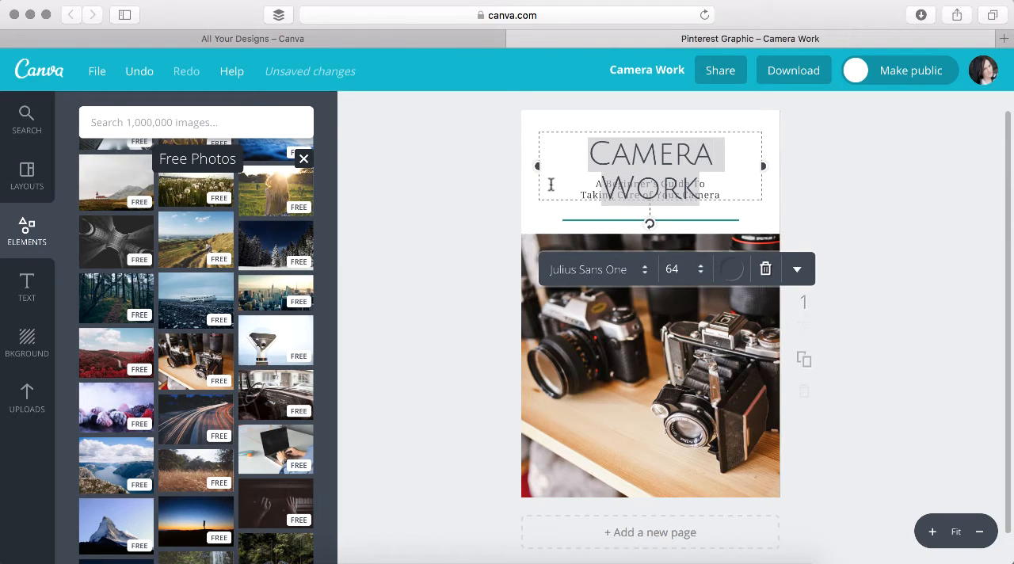
Widen the headline's text box on both sides until it fits on one line, and shift it slightly toward the right page edge
drag(538, 164, 526, 165)
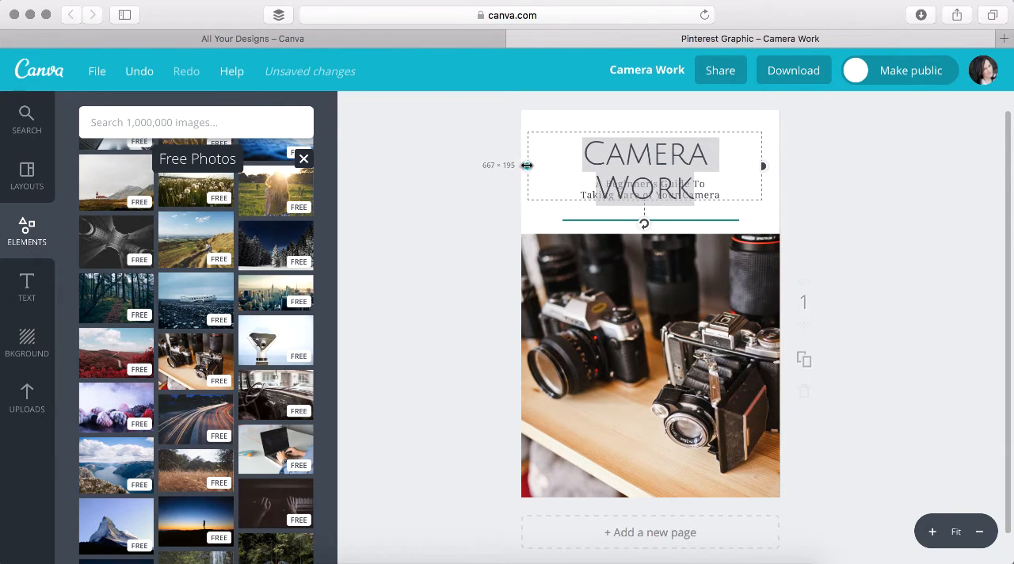
drag(763, 165, 777, 166)
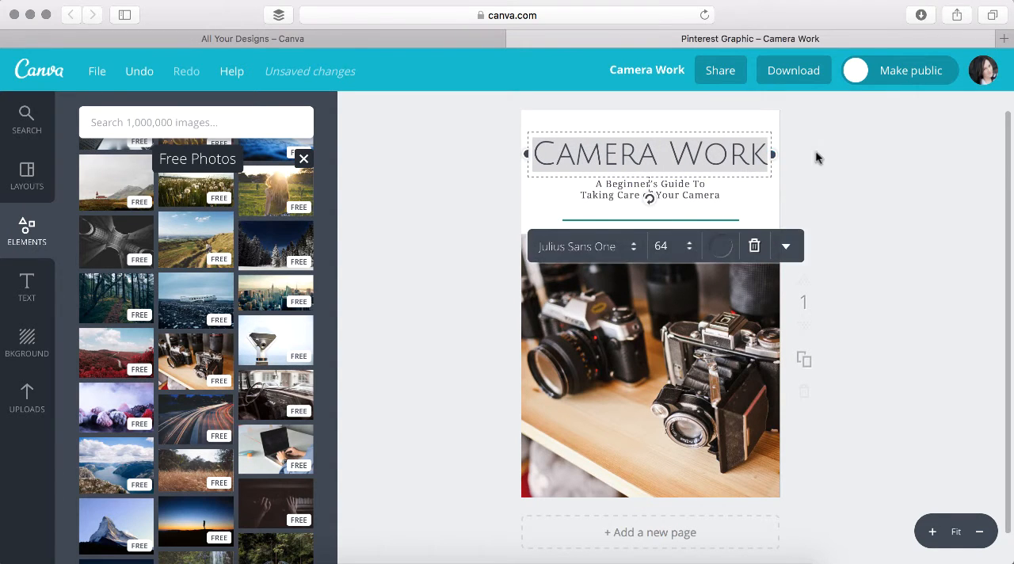
click(816, 150)
drag(675, 149, 679, 149)
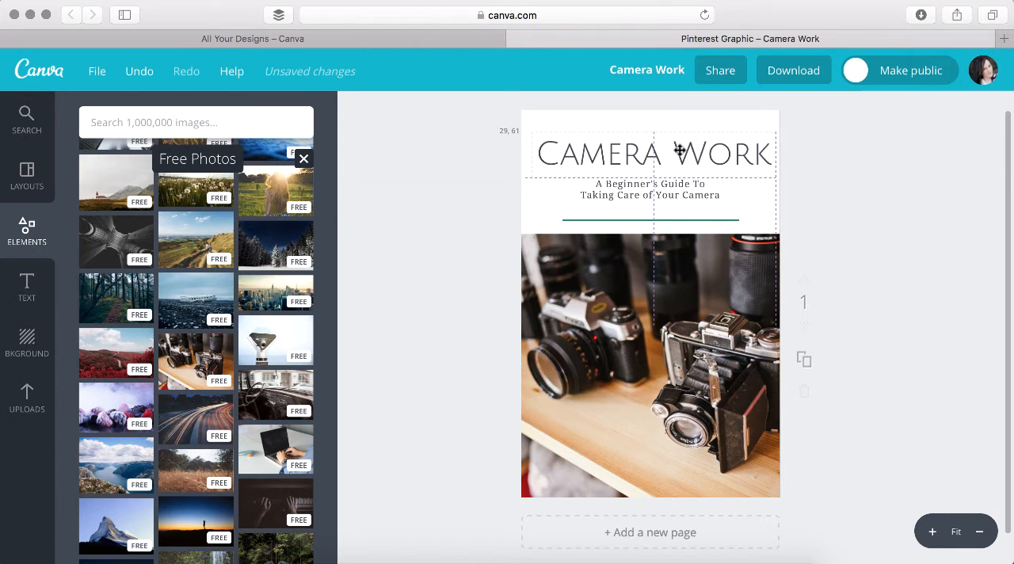
Set the font size of both subtitle lines to 24
click(678, 192)
click(725, 198)
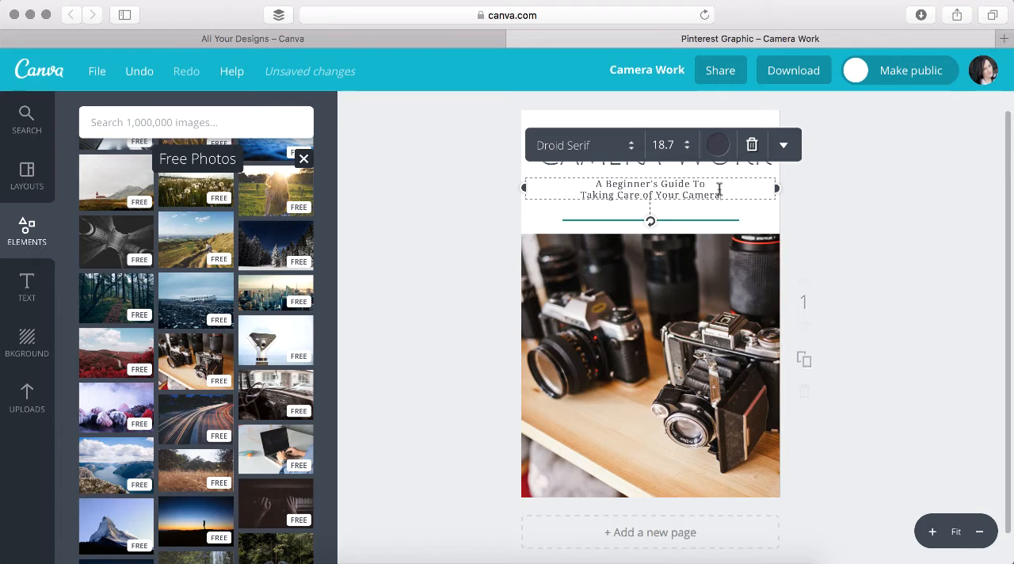
drag(720, 189, 590, 182)
click(666, 145)
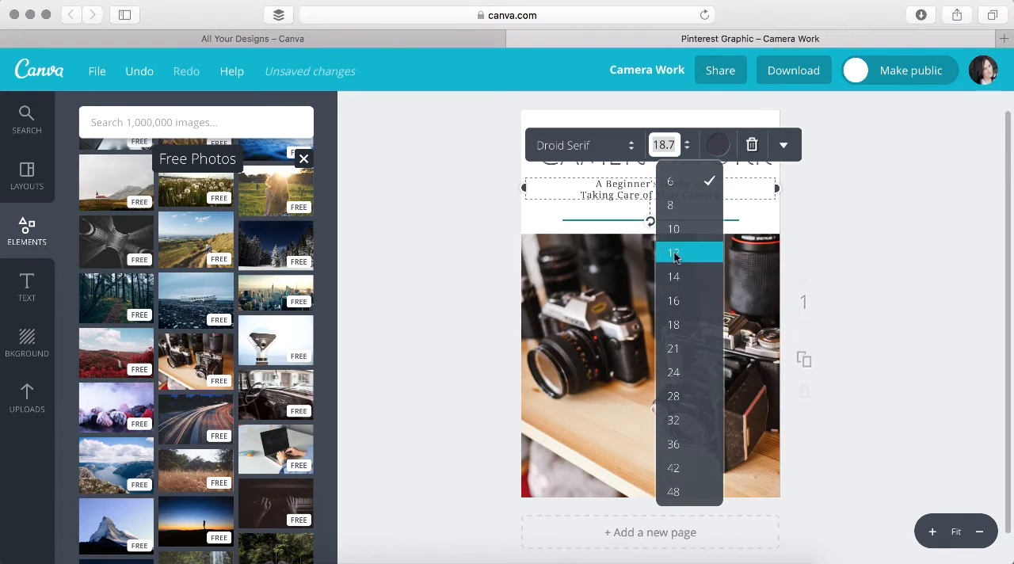
click(674, 325)
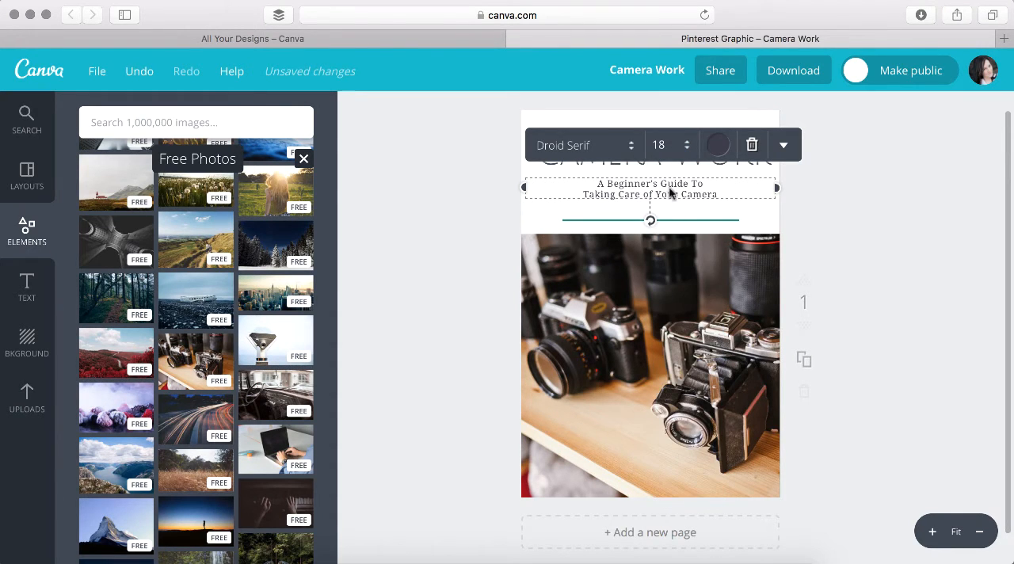
click(665, 145)
click(674, 371)
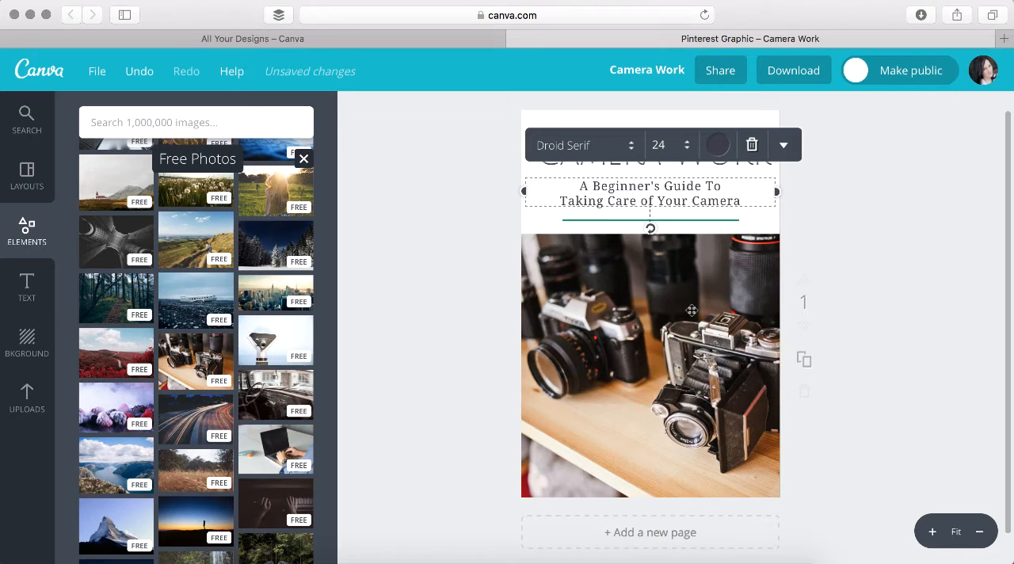
click(872, 228)
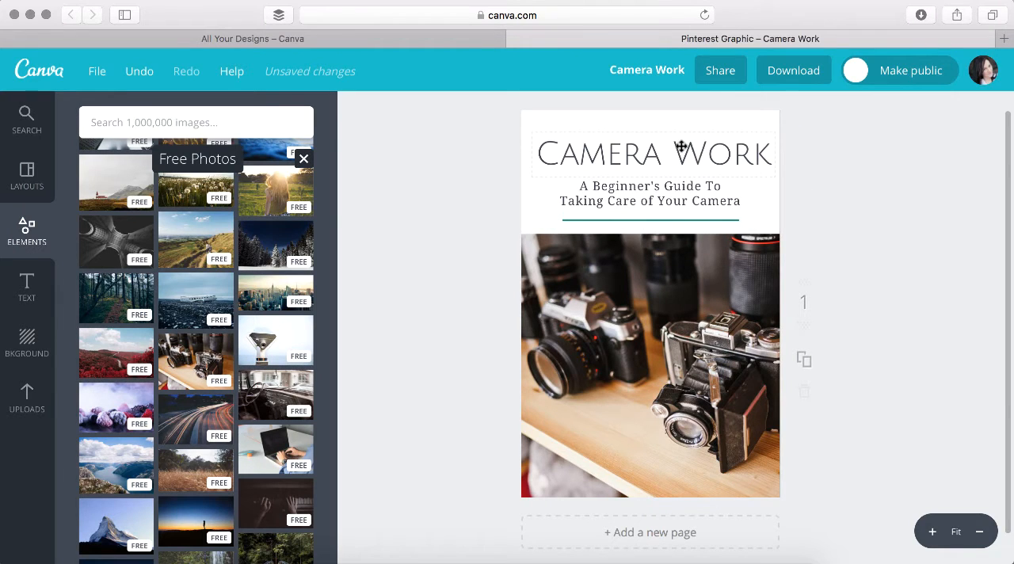
Recolour the white block behind the headline black and delete the leftover white "03"
click(712, 119)
click(703, 324)
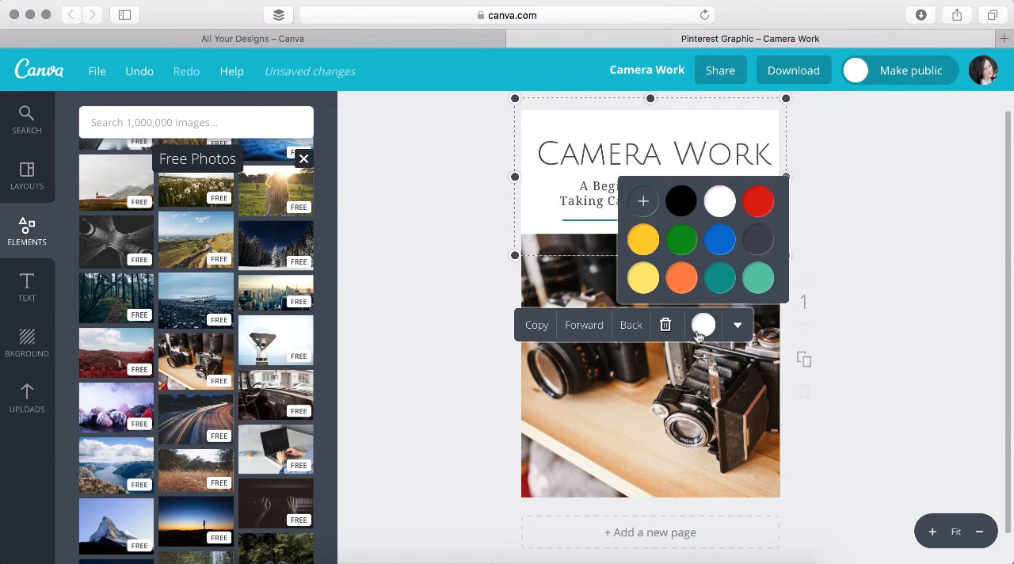
click(679, 203)
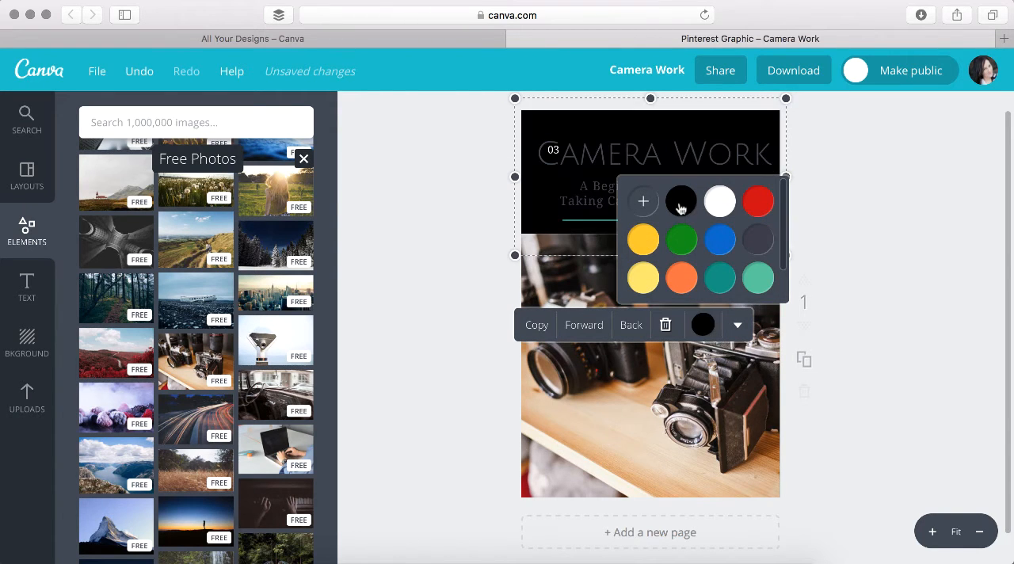
click(867, 220)
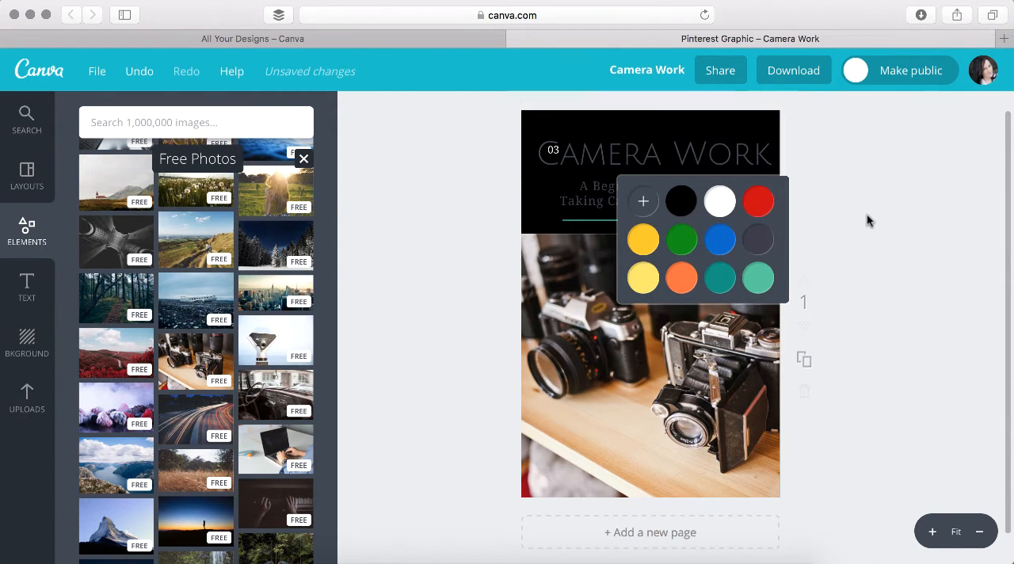
click(553, 150)
click(771, 118)
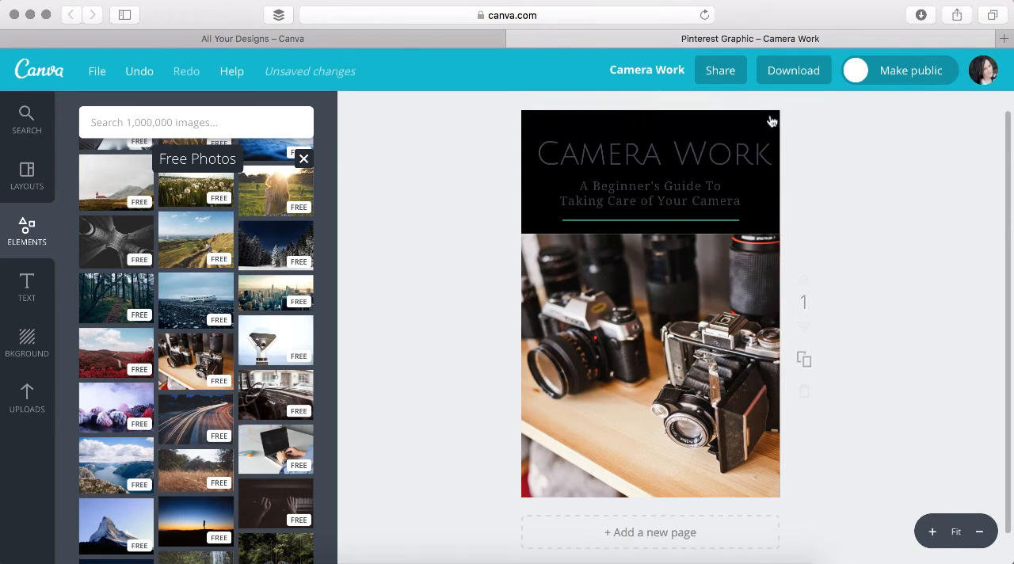
Change the "Camera Work" headline's text colour to white
click(685, 157)
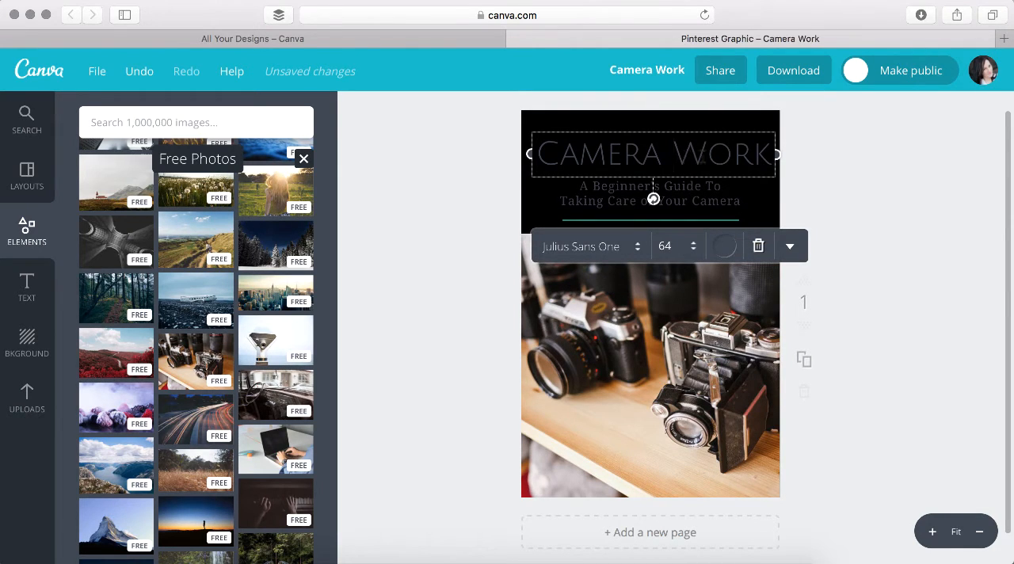
click(701, 156)
click(725, 246)
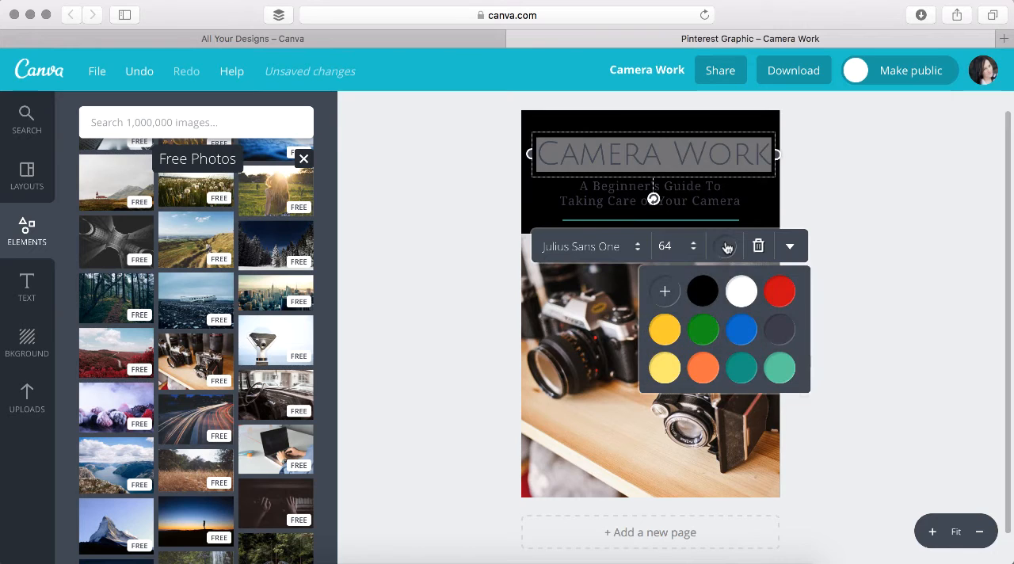
click(740, 287)
click(893, 215)
Change the text colour of both subtitle lines under "Camera Work" to white
double_click(669, 190)
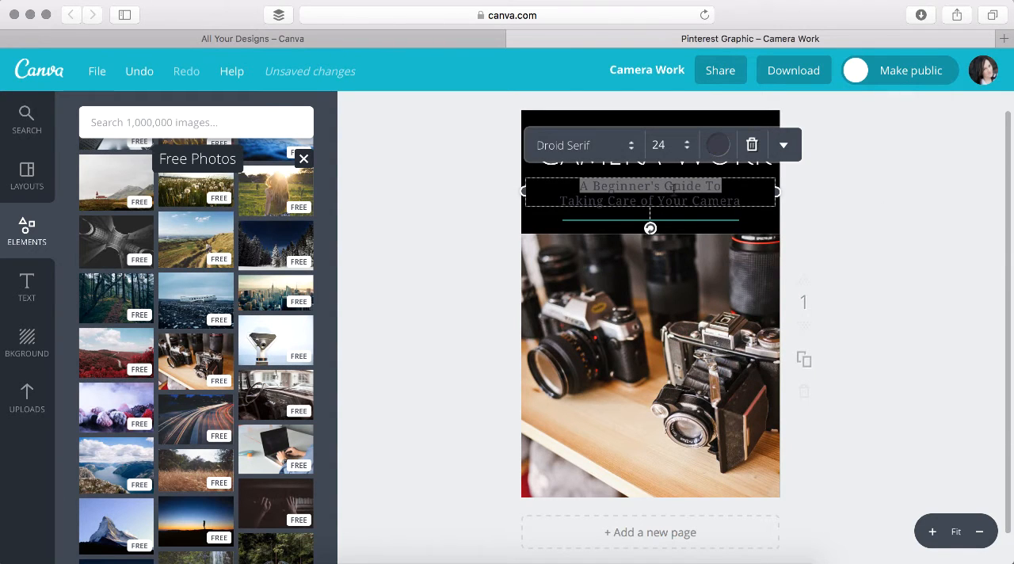
drag(742, 202, 547, 168)
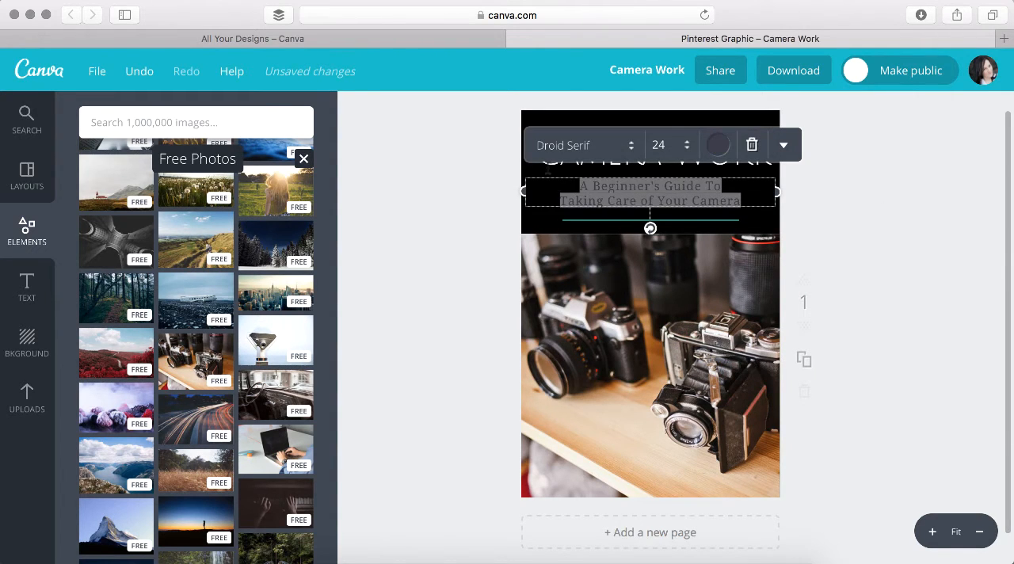
click(724, 147)
click(738, 191)
click(902, 235)
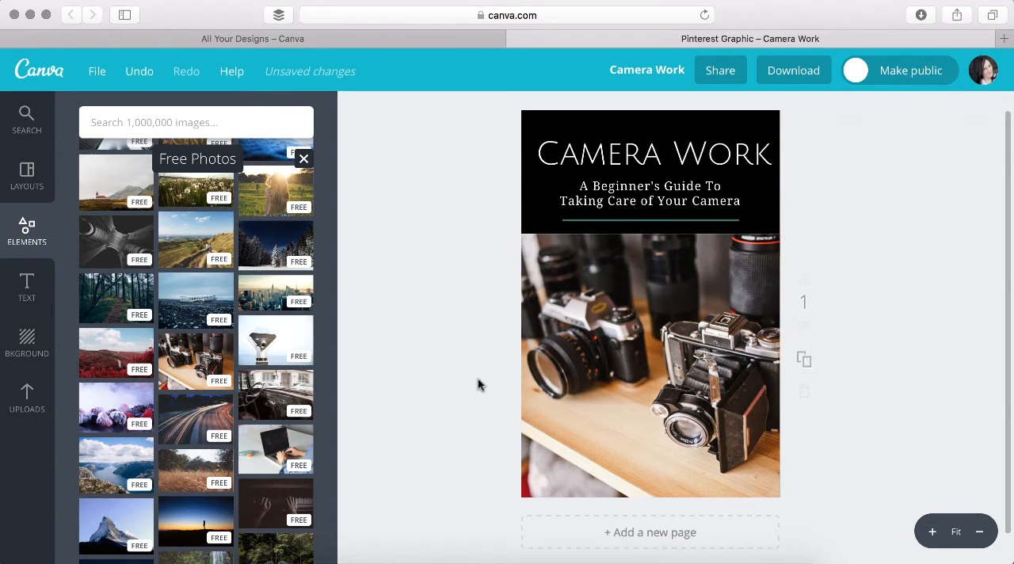
Replace the page design with the free dark-blue "Cooking Lessons" layout
click(41, 179)
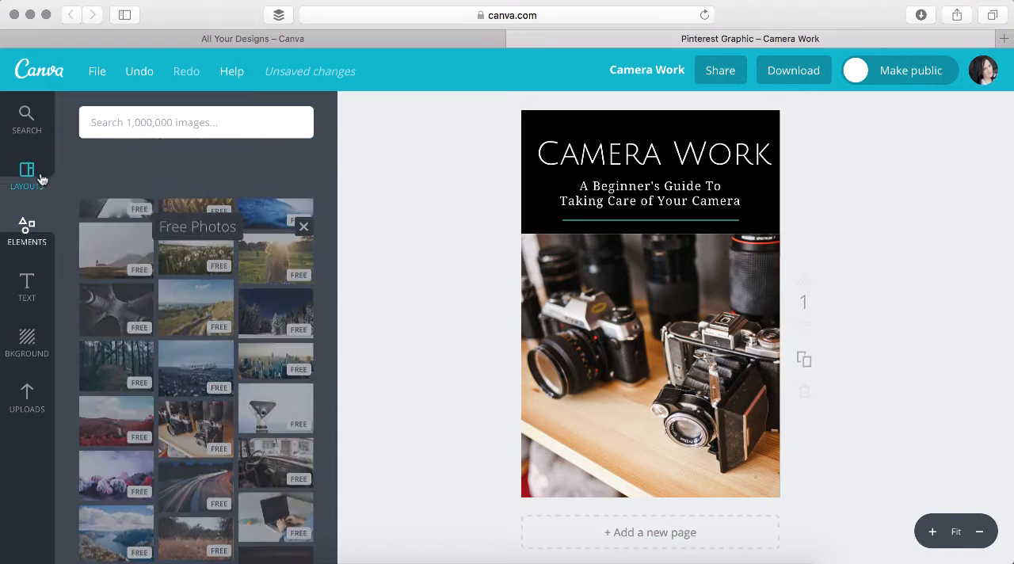
scroll(203, 264, down, 4)
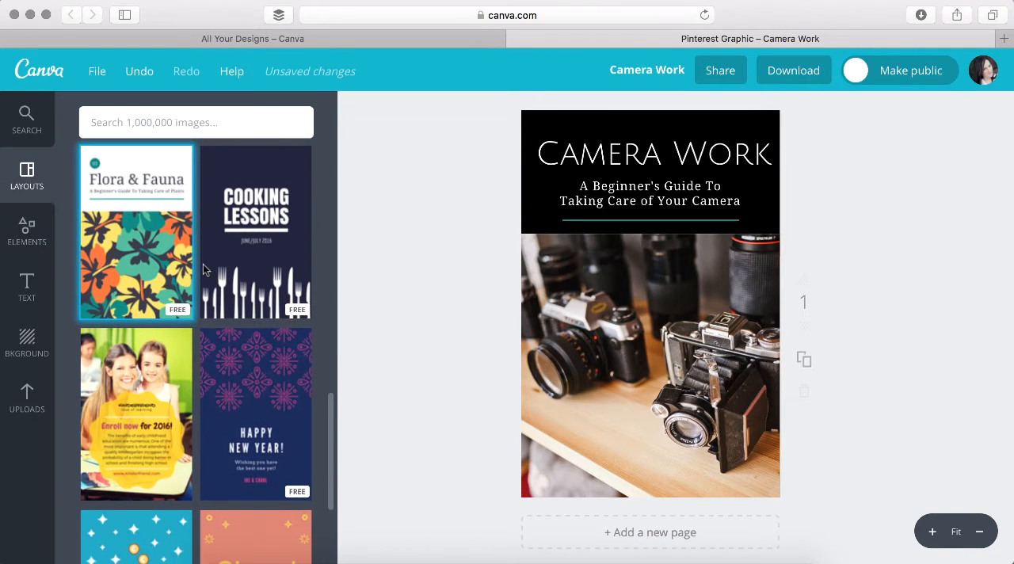
click(272, 212)
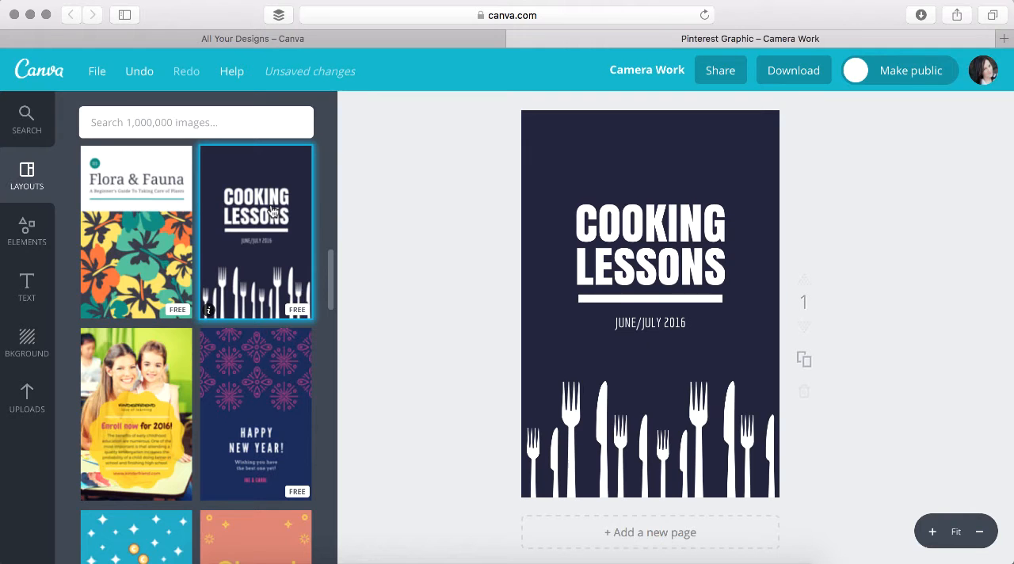
Browse the free photos and the uploaded images for a picture that suits the cooking design
click(42, 235)
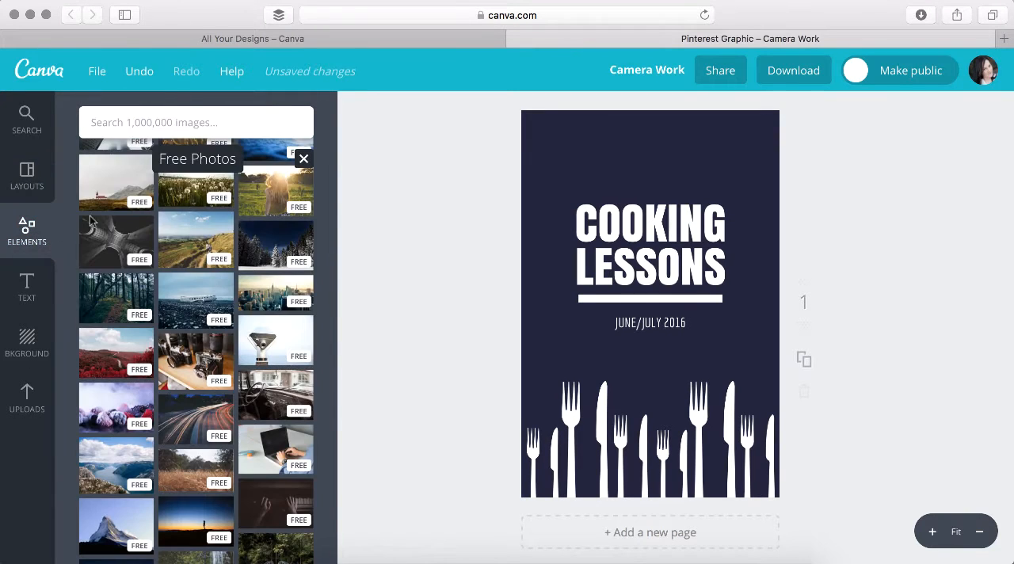
scroll(171, 260, down, 5)
scroll(199, 248, down, 5)
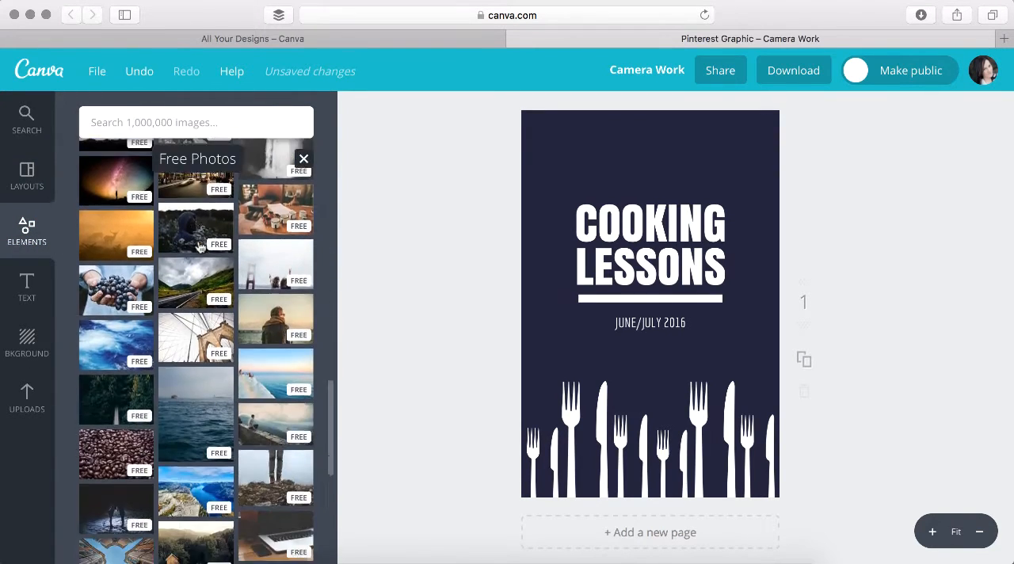
scroll(200, 248, down, 1)
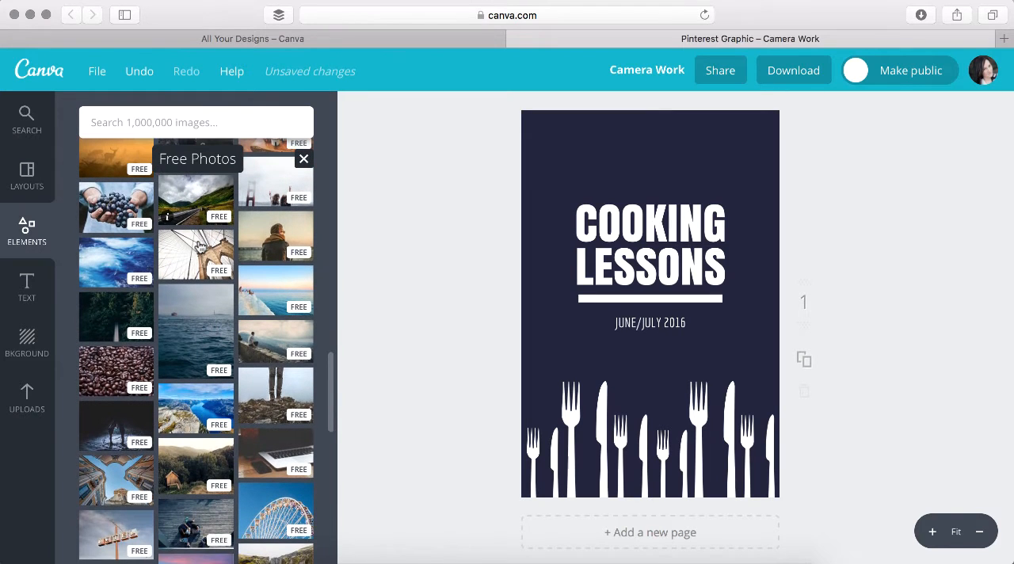
scroll(200, 248, down, 10)
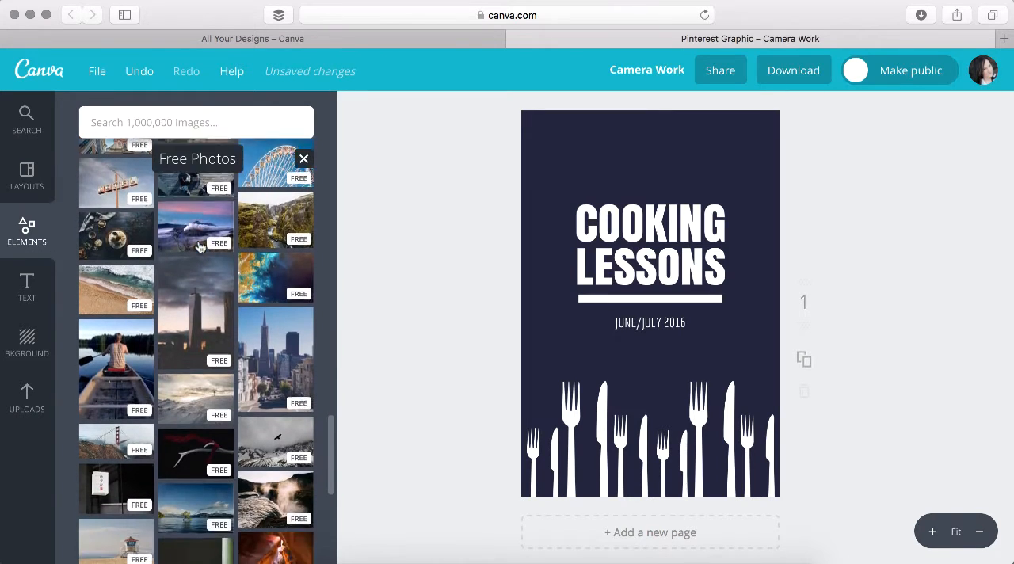
scroll(200, 248, down, 1)
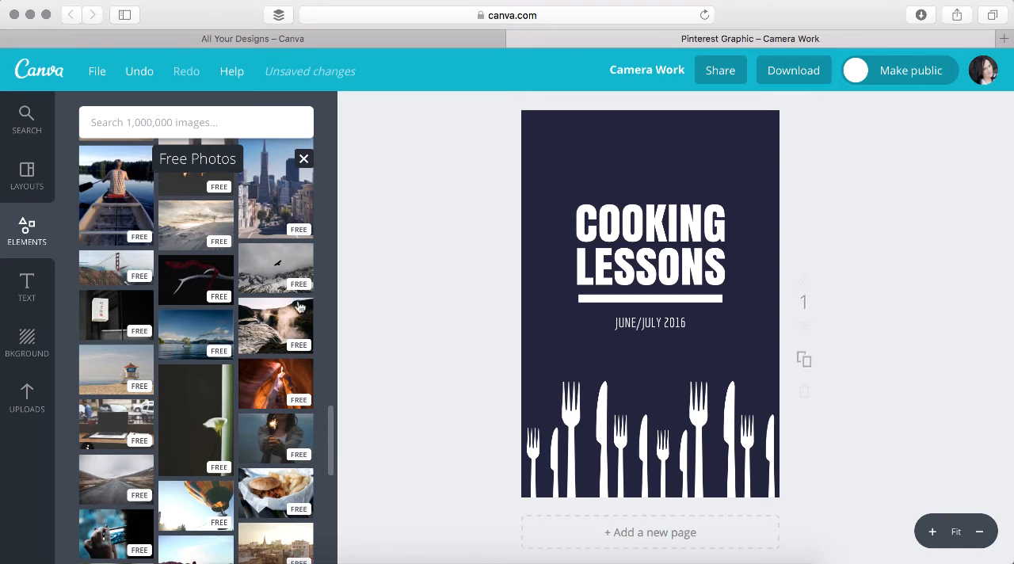
click(33, 399)
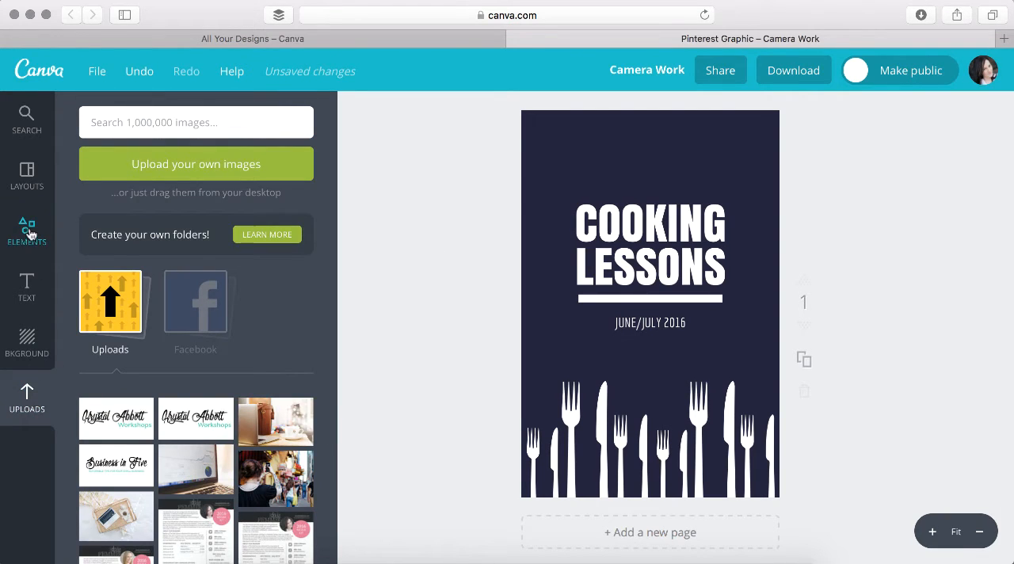
click(28, 227)
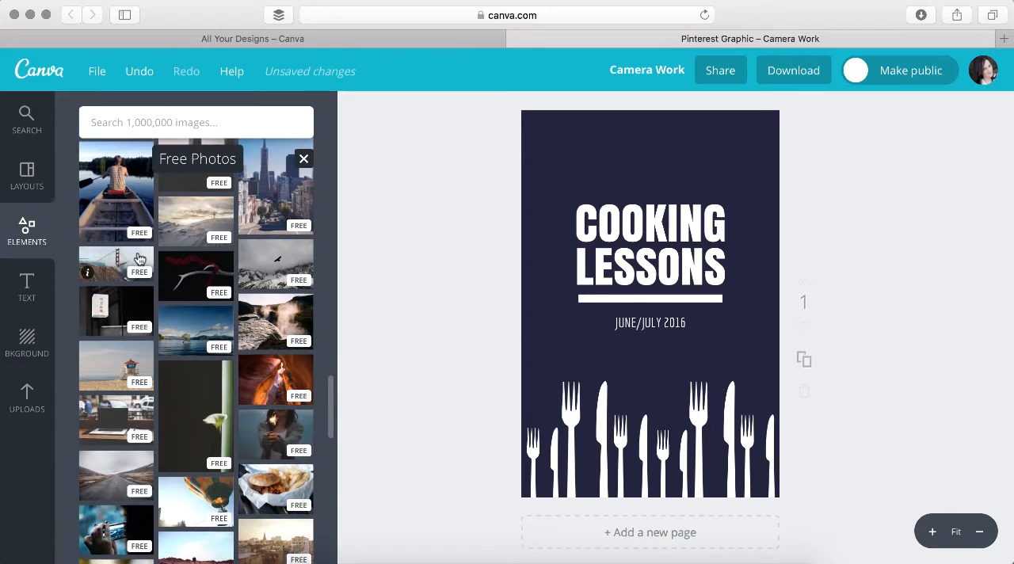
scroll(139, 257, up, 5)
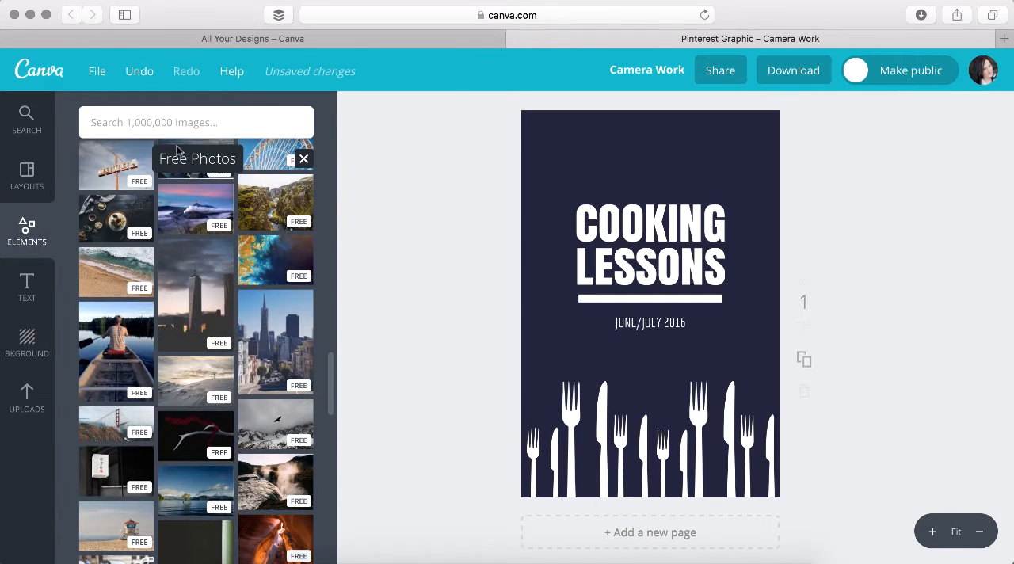
Search the image library for "food" and look through the results for free photos
click(175, 122)
text(food)
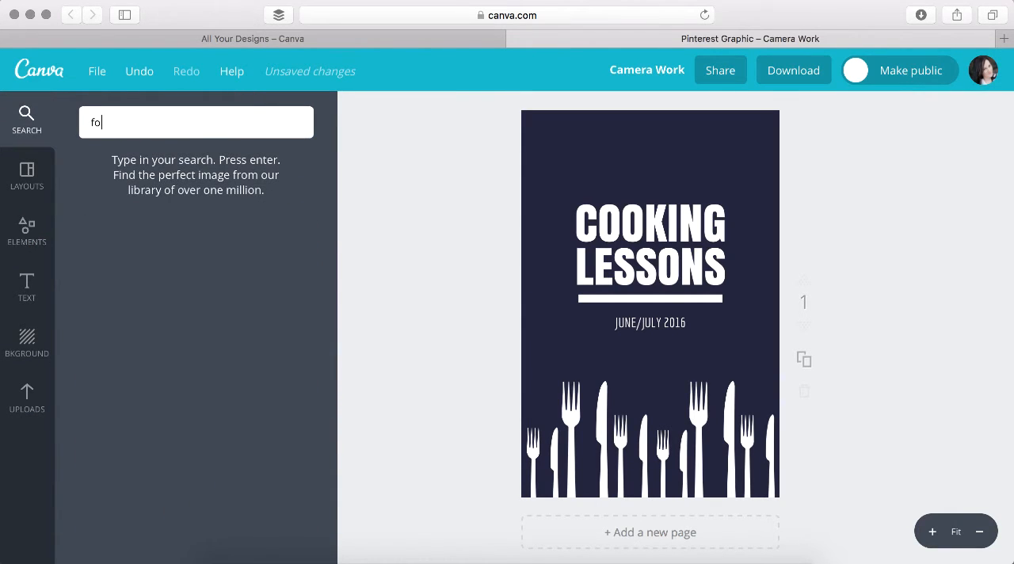
key(Return)
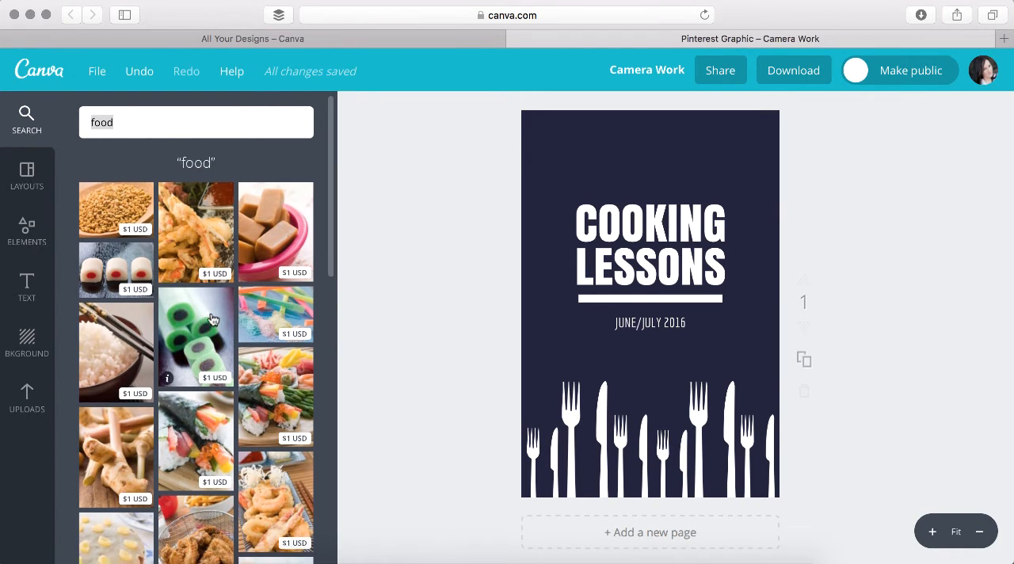
scroll(198, 317, down, 10)
scroll(211, 318, down, 5)
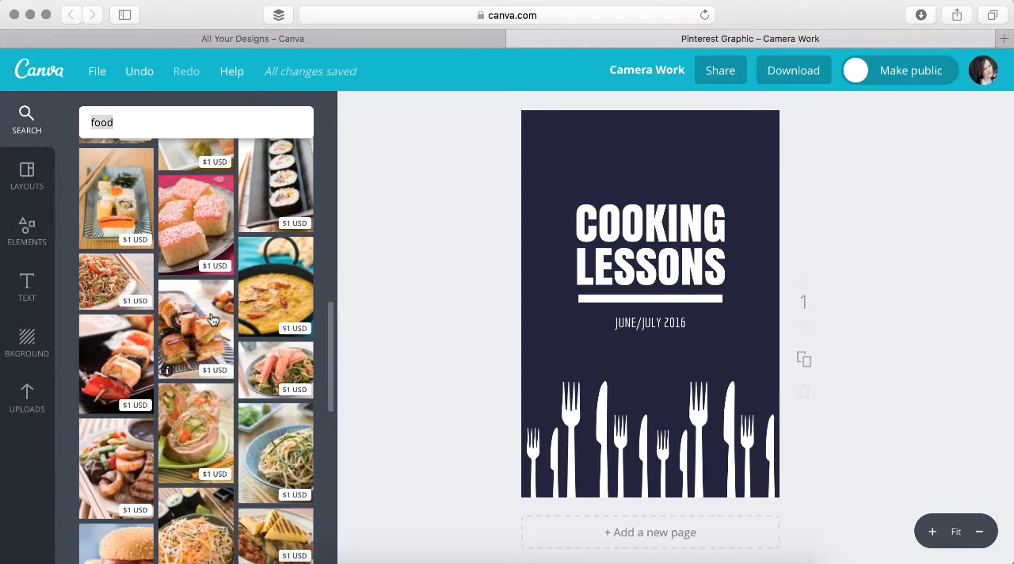
scroll(211, 318, down, 10)
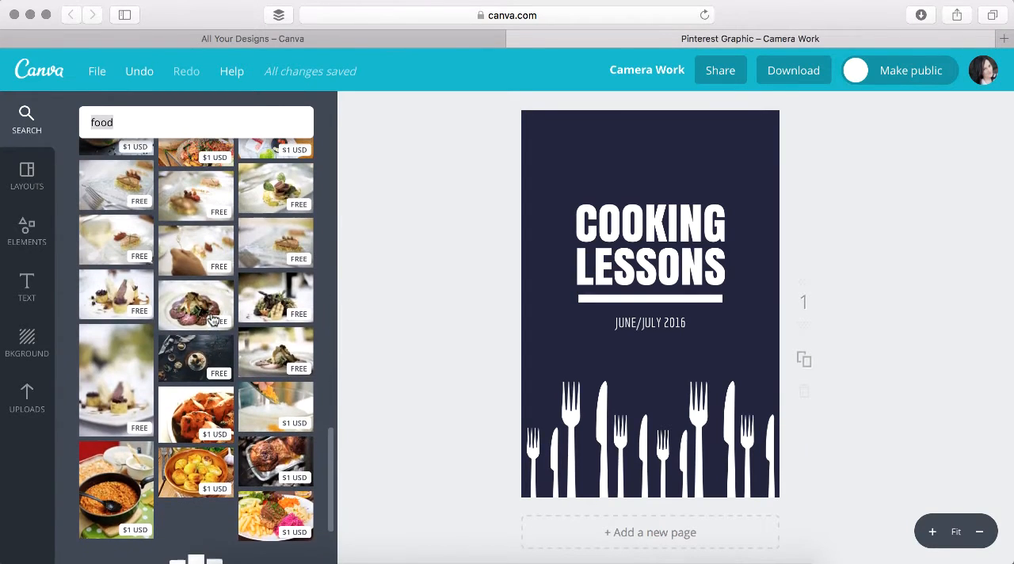
Add the free photo of sliced meat with mushrooms and enlarge it to fill the page as the background
drag(194, 311, 550, 161)
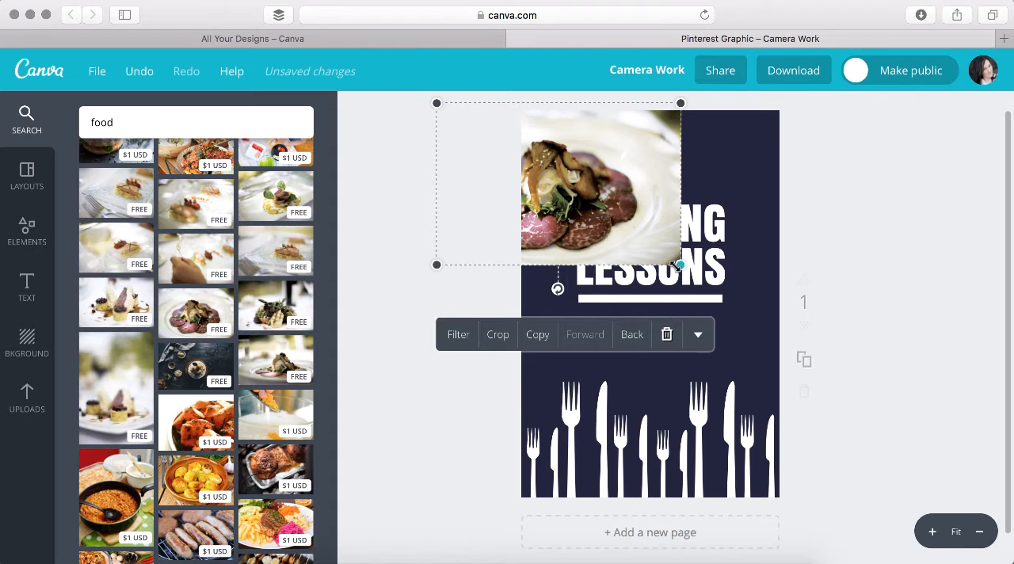
drag(680, 264, 1013, 502)
drag(901, 437, 949, 437)
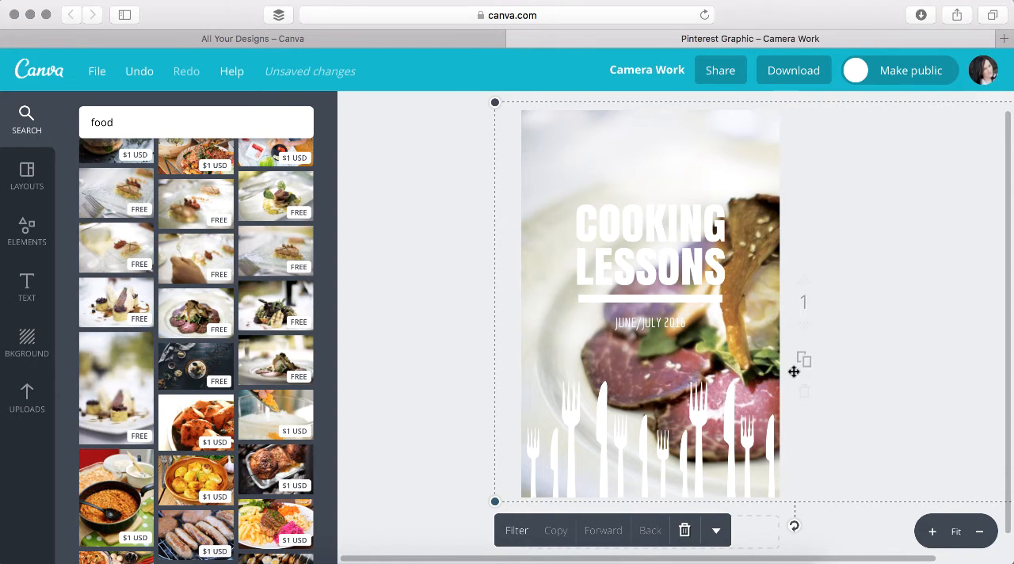
Recolour the headline words "COOKING" and "LESSONS" black
click(30, 235)
click(655, 236)
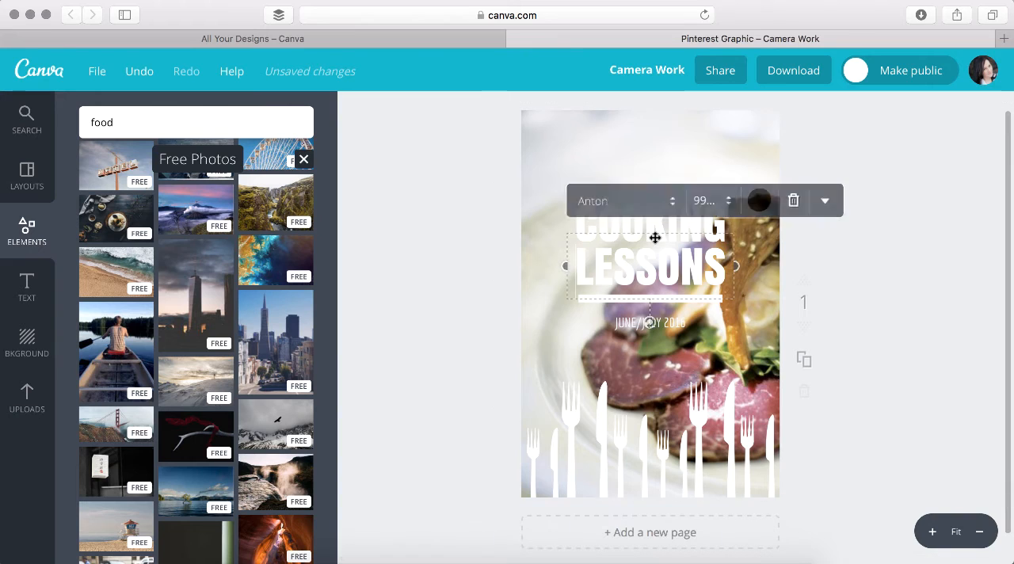
click(870, 265)
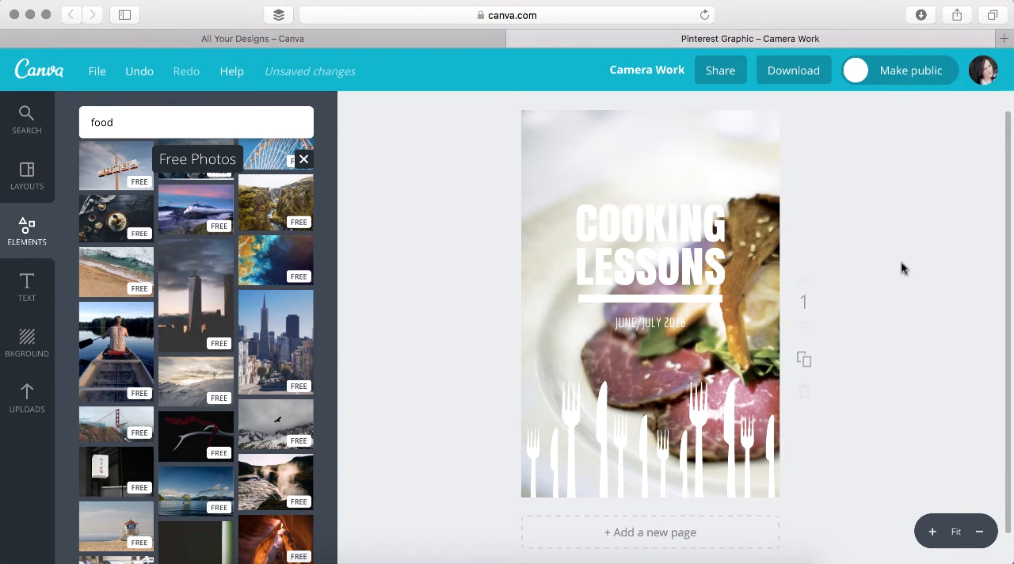
click(648, 226)
click(762, 160)
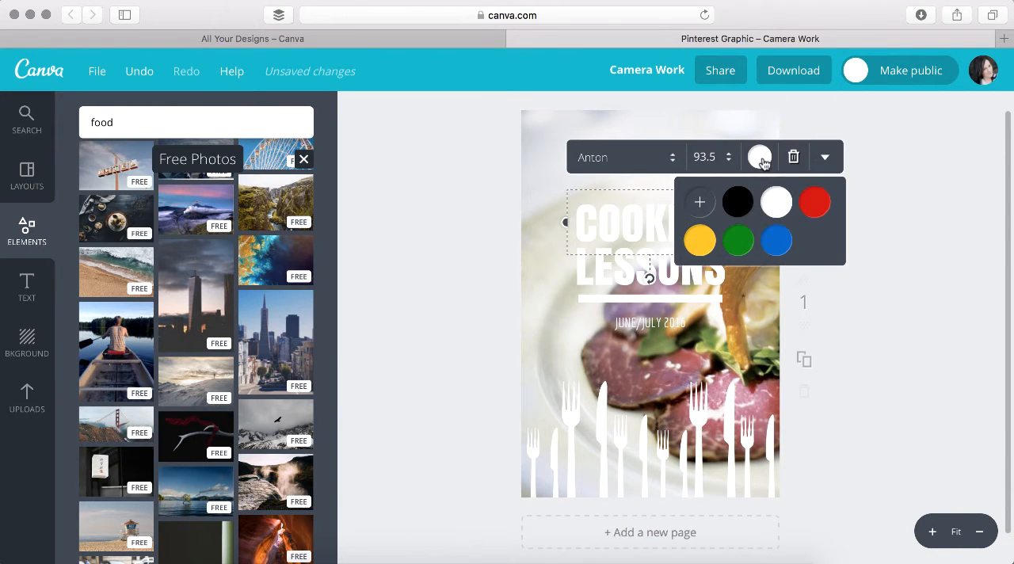
click(734, 205)
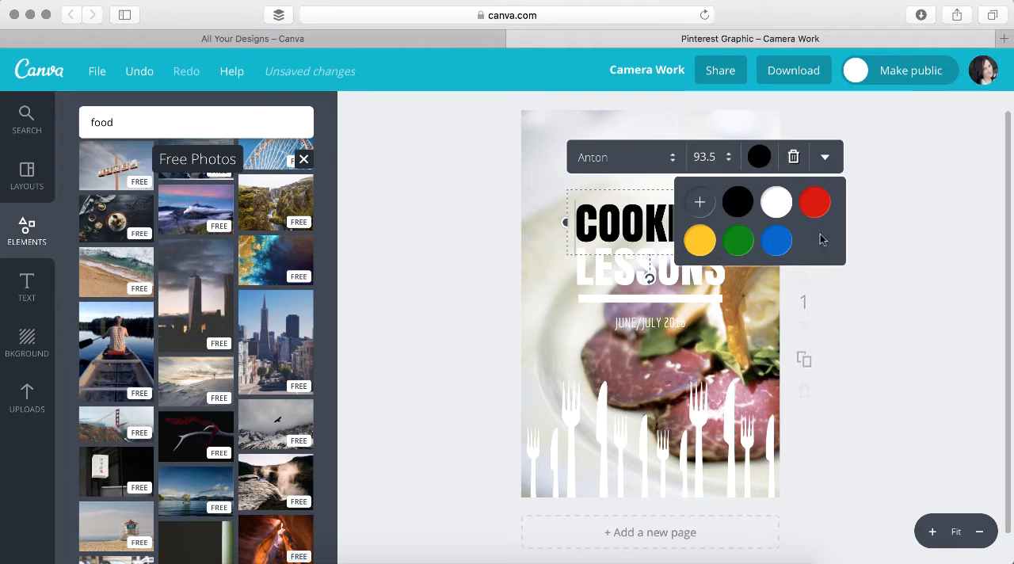
click(601, 276)
click(759, 200)
click(736, 254)
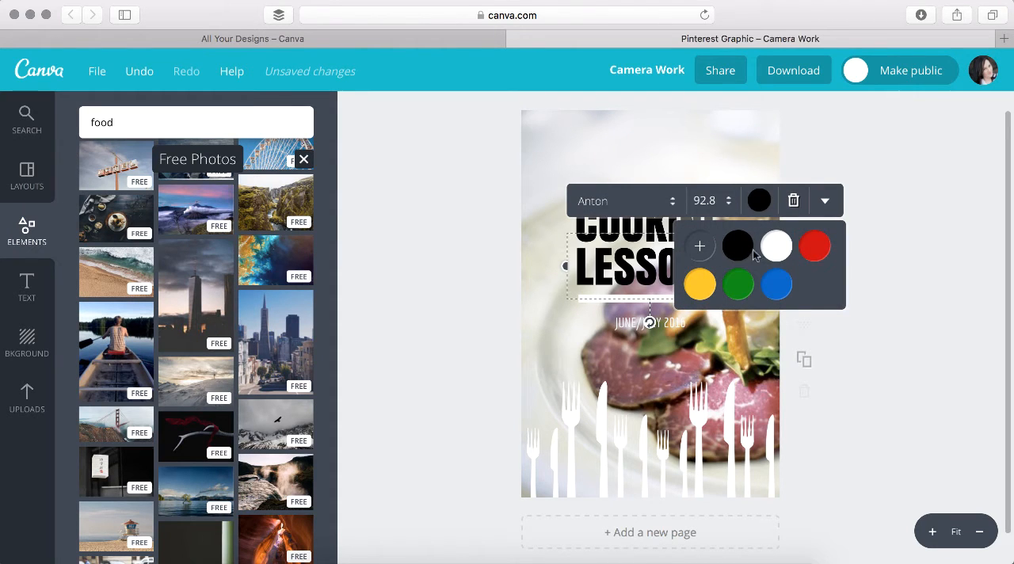
click(899, 316)
Change the headline words "COOKING" and "LESSONS" back to white
click(601, 216)
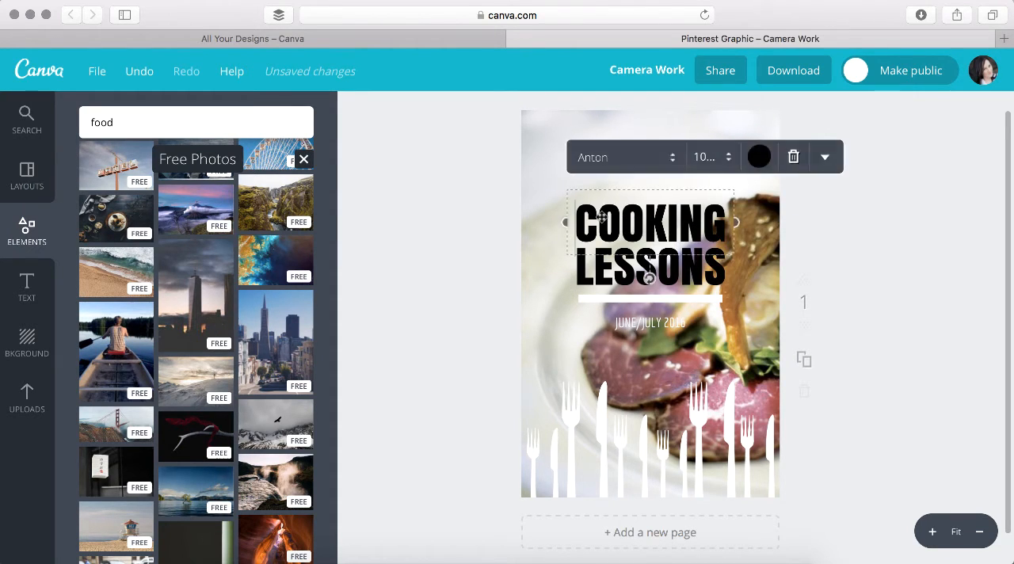
click(759, 157)
click(776, 203)
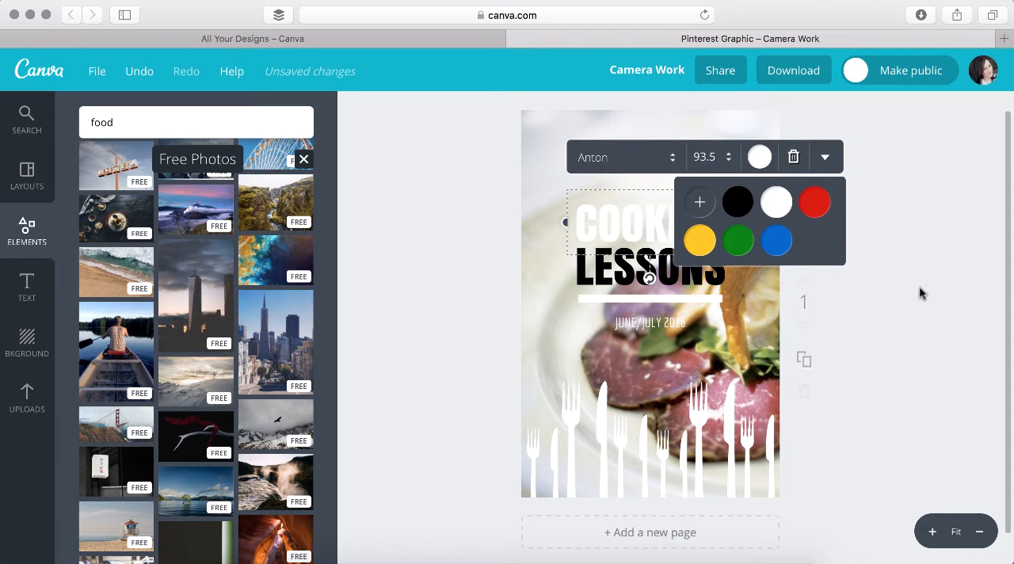
click(920, 292)
click(649, 268)
click(758, 201)
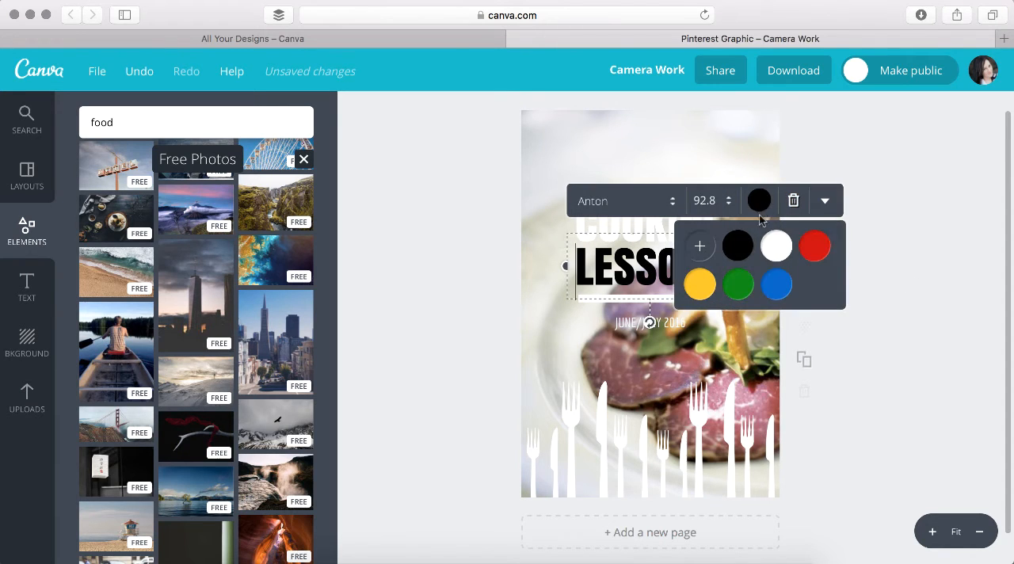
click(774, 243)
click(908, 351)
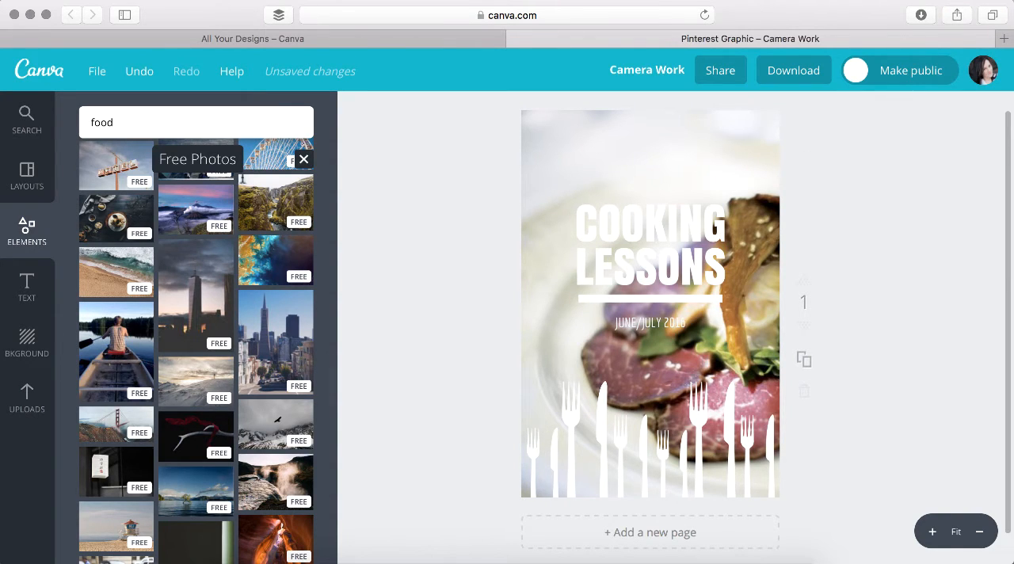
Add a plain square shape and move and enlarge it until it covers the whole page
click(29, 248)
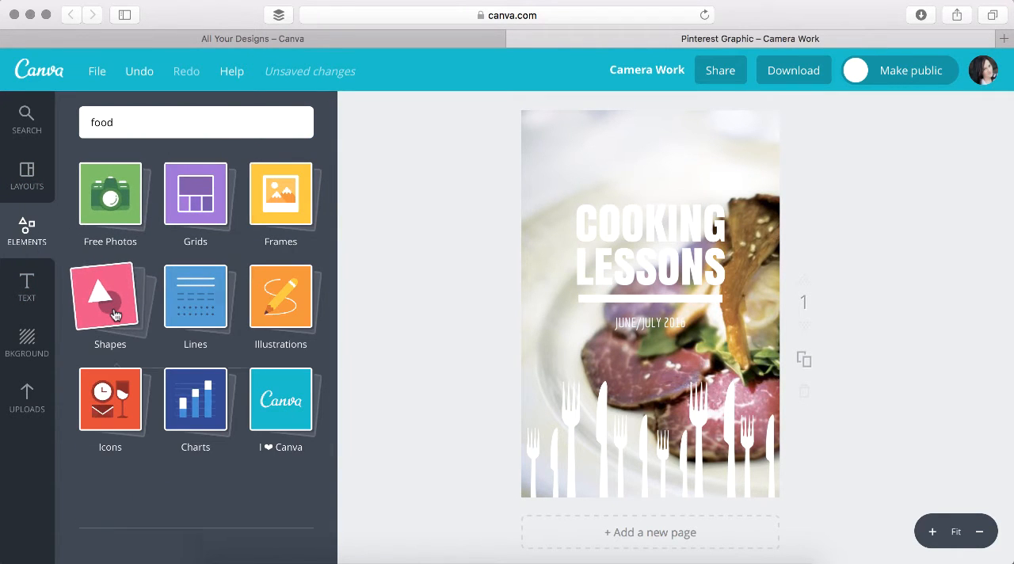
click(115, 314)
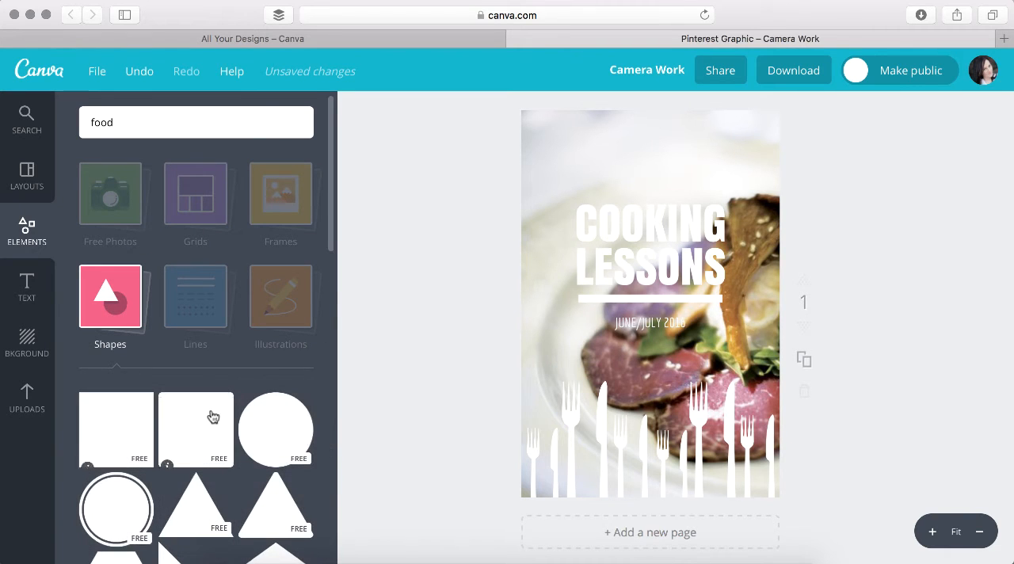
click(120, 408)
drag(631, 251, 579, 179)
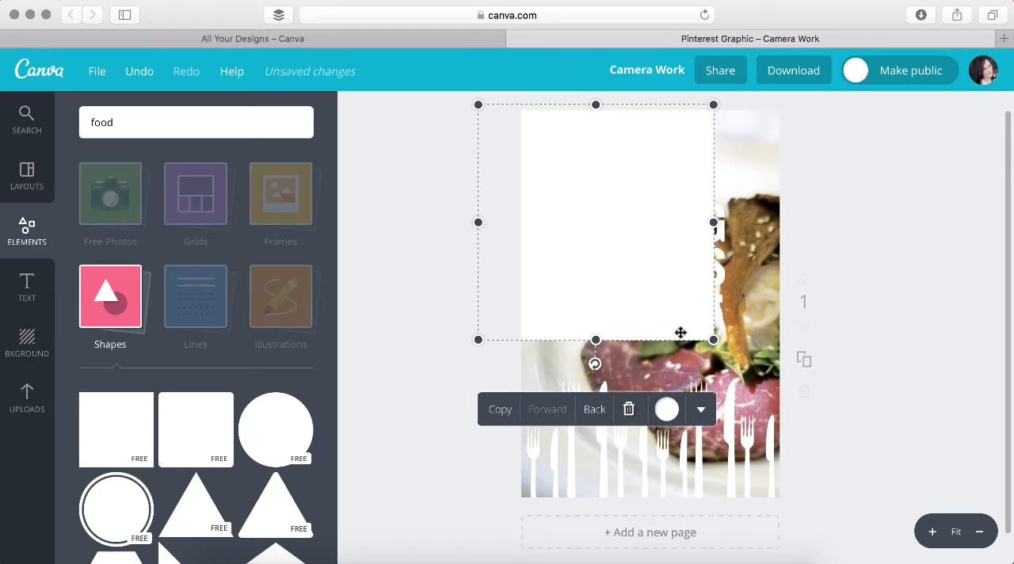
drag(710, 341, 875, 502)
Recolour the page-covering square black and send it back behind the headline and date text
click(668, 530)
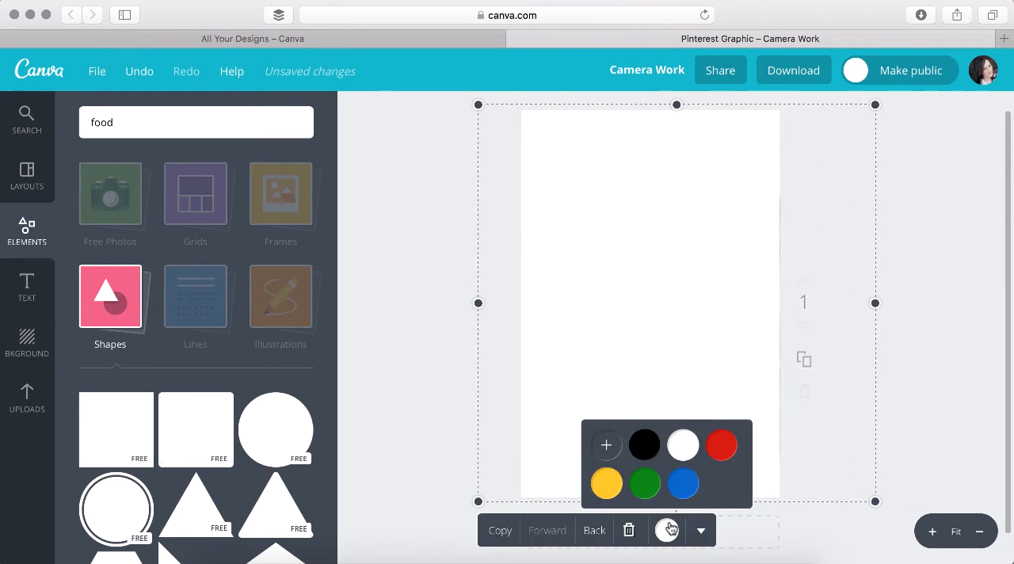
click(645, 445)
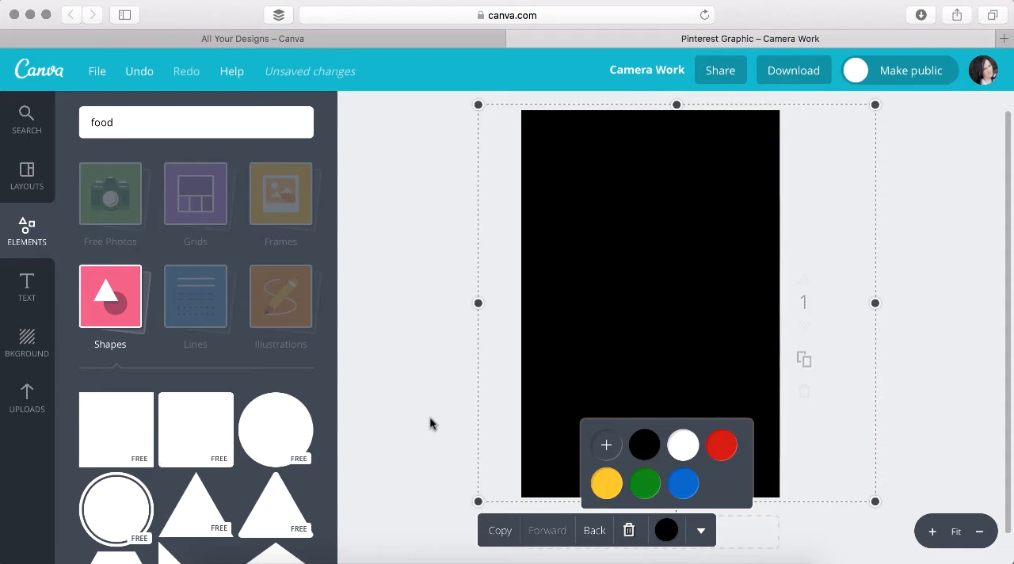
click(595, 531)
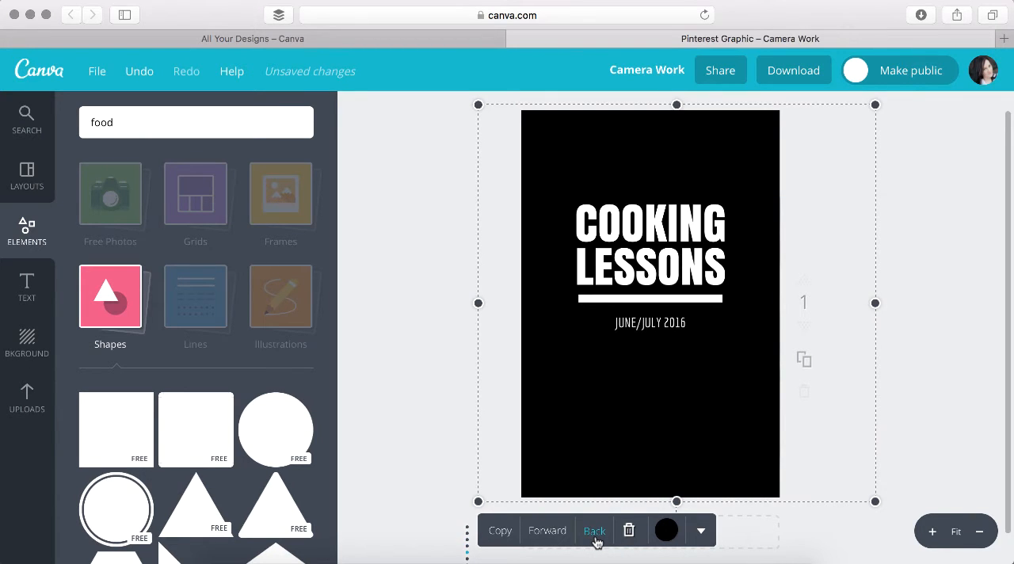
Send the black square further back until it sits behind all the forks and knives on the page
click(595, 531)
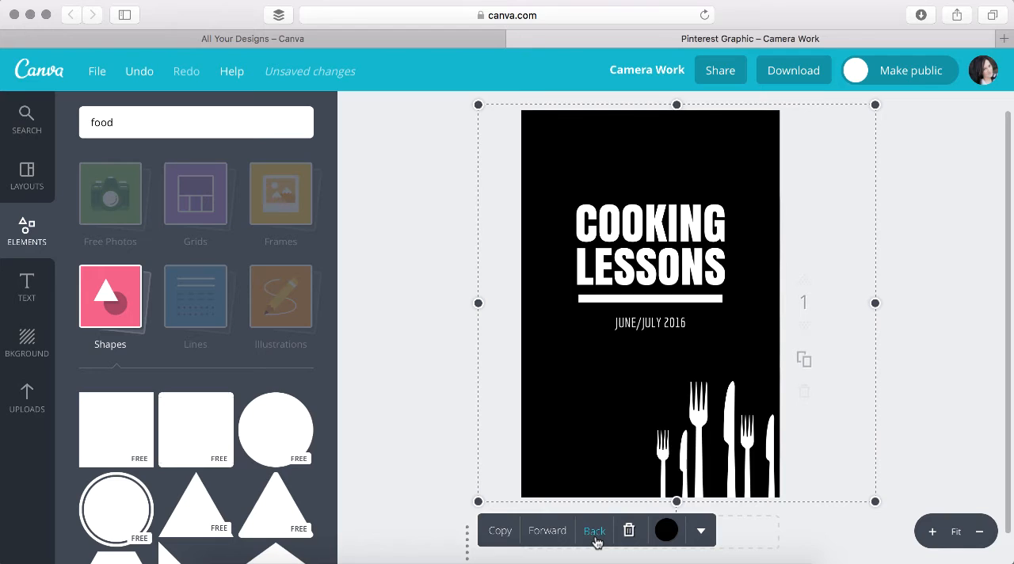
click(595, 531)
click(595, 531)
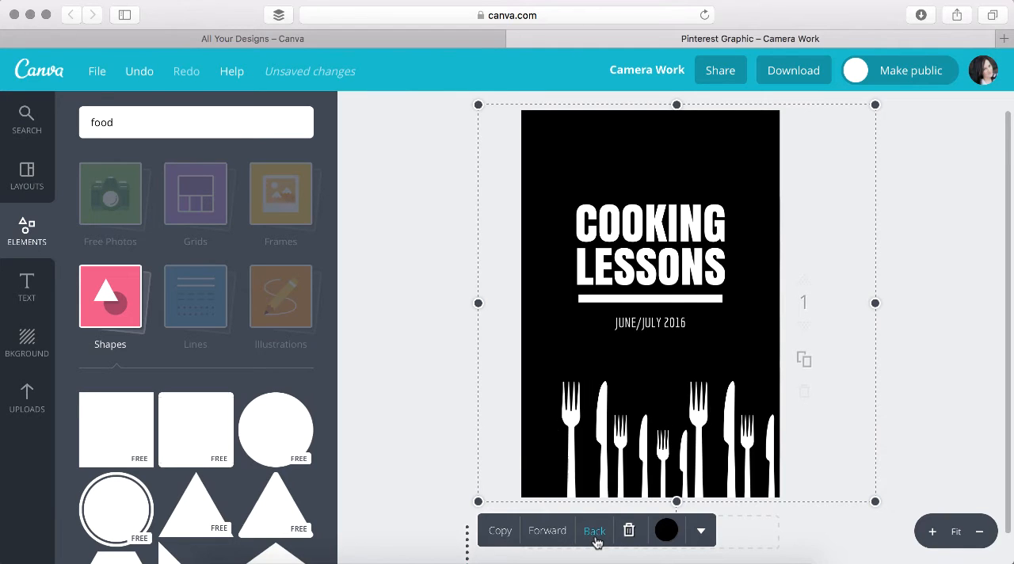
click(595, 530)
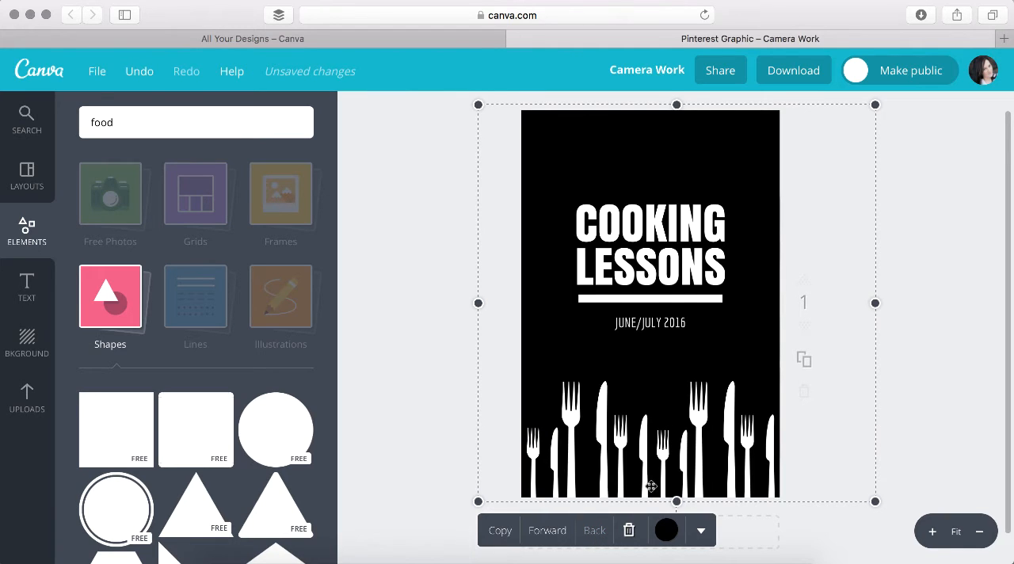
Reduce the black square's transparency setting to roughly a quarter so it forms a light tint over the food photo
click(701, 532)
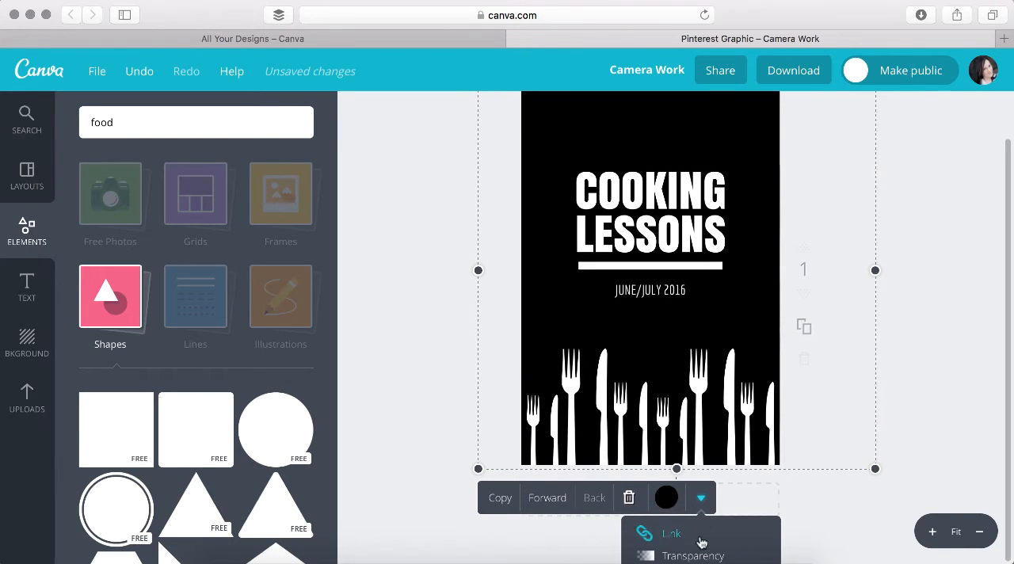
click(693, 556)
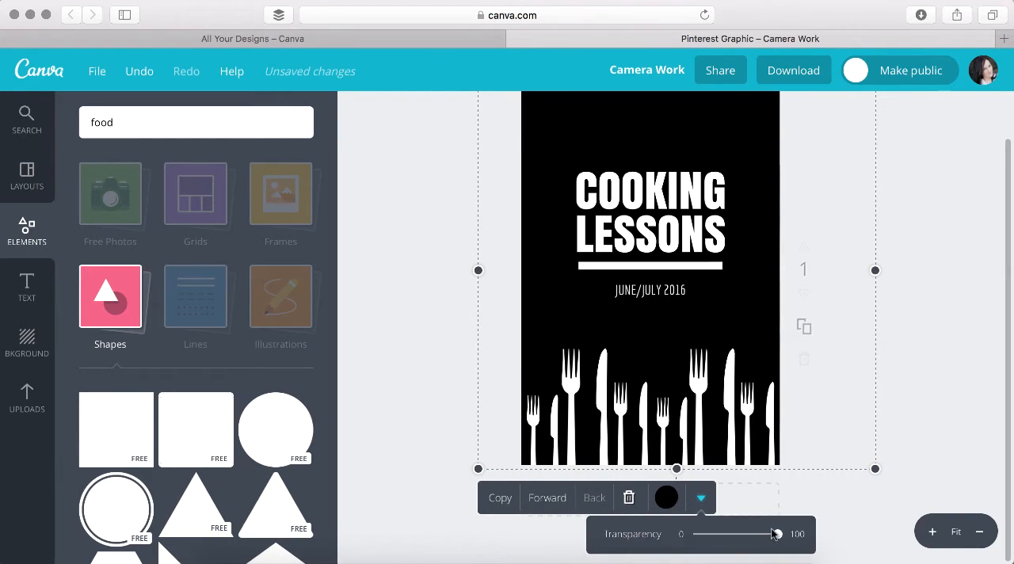
drag(776, 534, 718, 552)
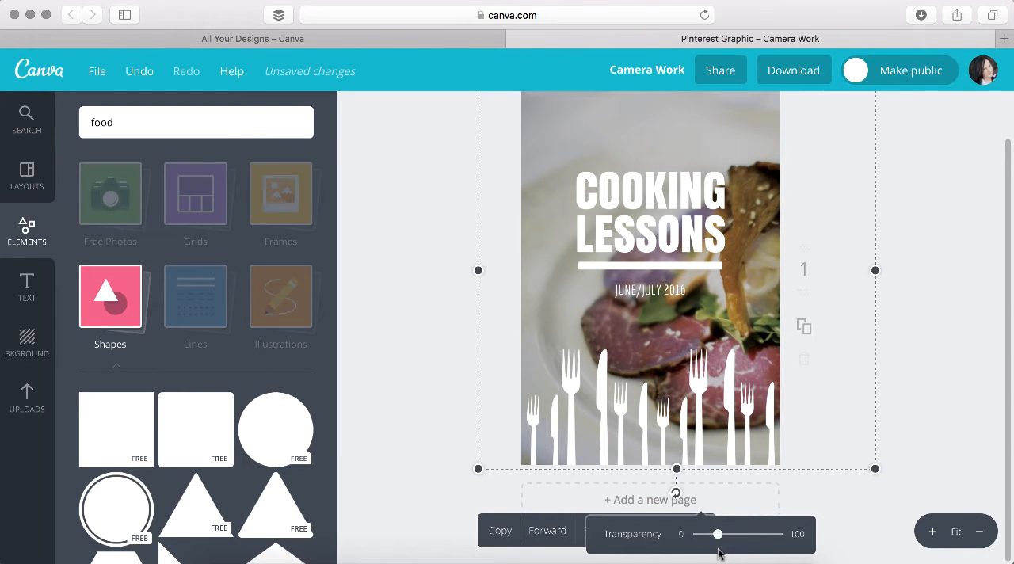
click(920, 301)
scroll(921, 304, up, 2)
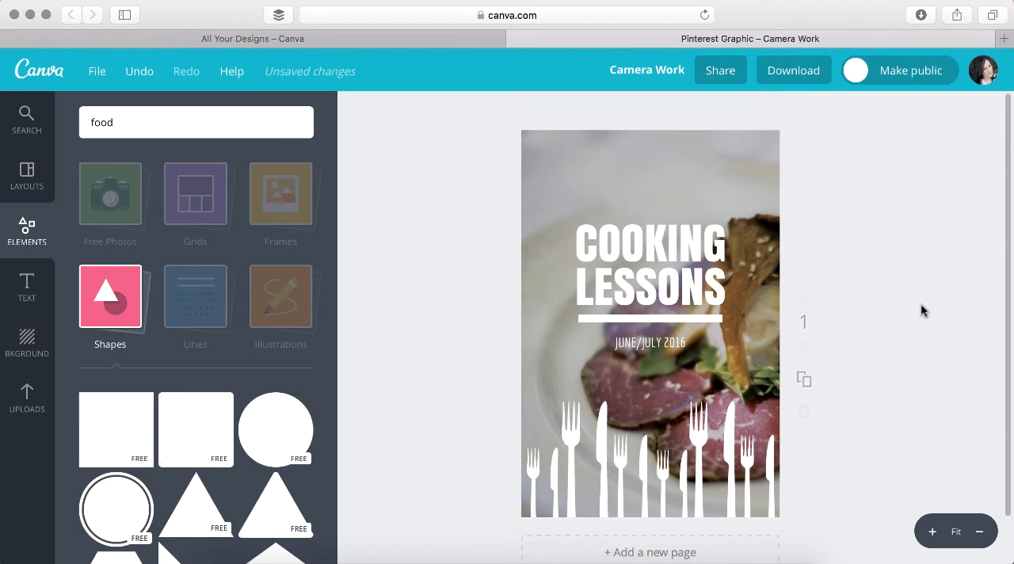
scroll(921, 305, down, 1)
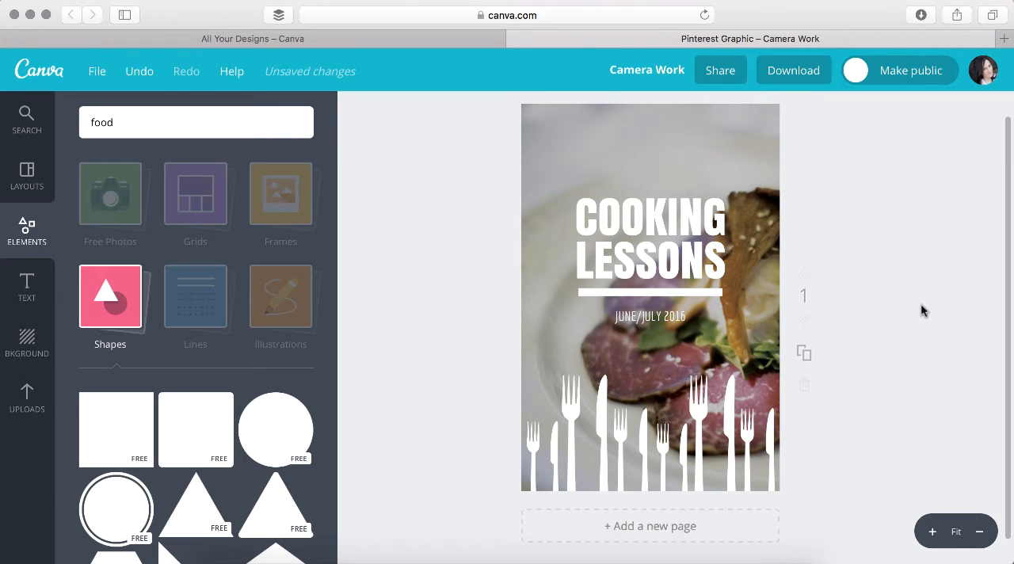
scroll(920, 303, up, 1)
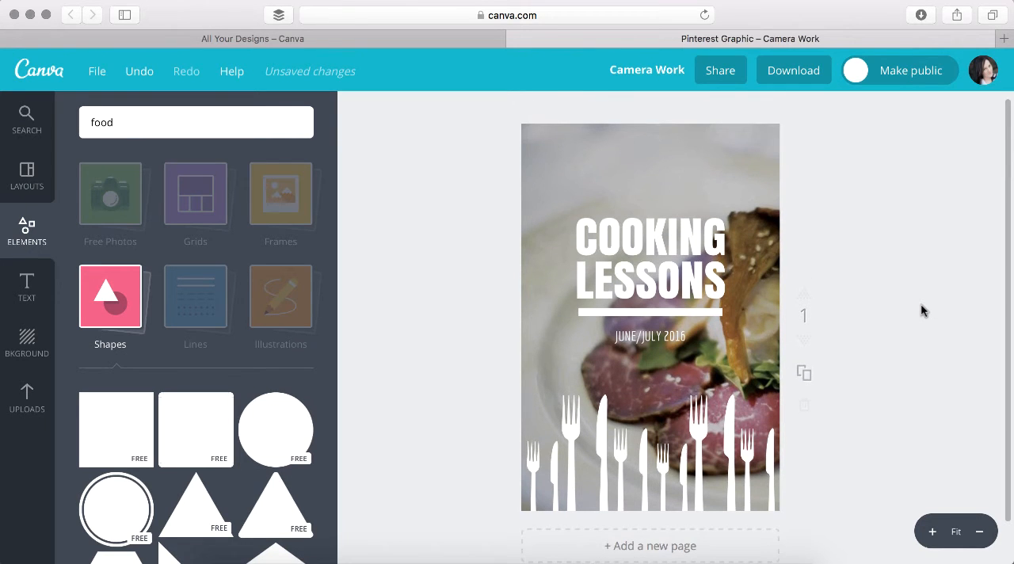
Title the design "Cooking Lessons" and look over its download format options without downloading it
click(664, 69)
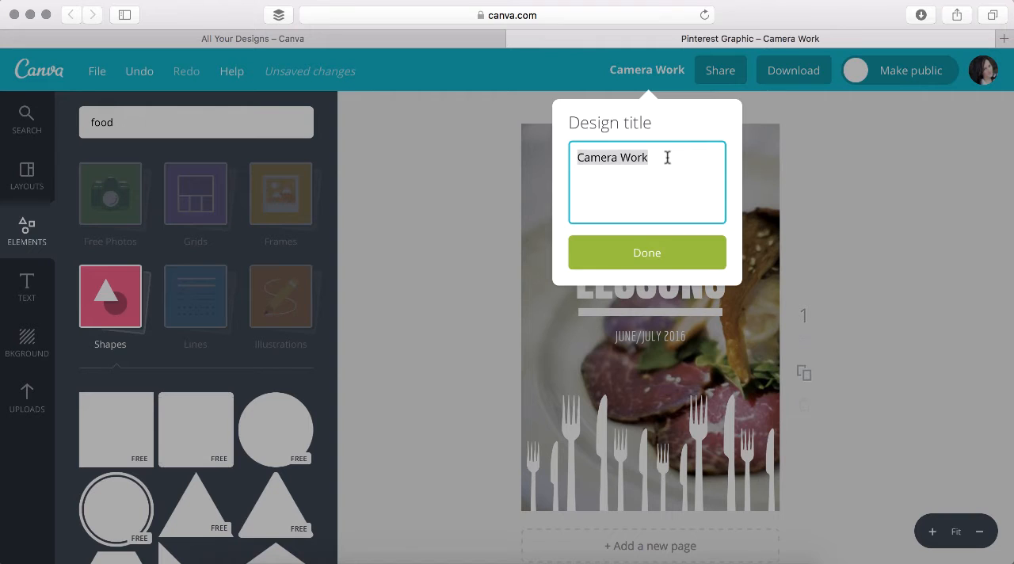
text(c)
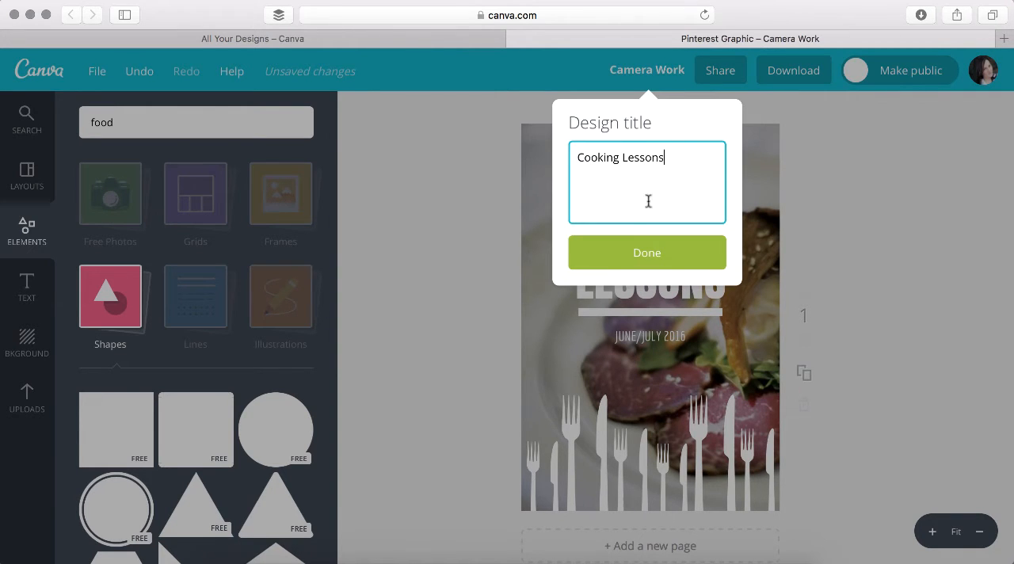
click(647, 253)
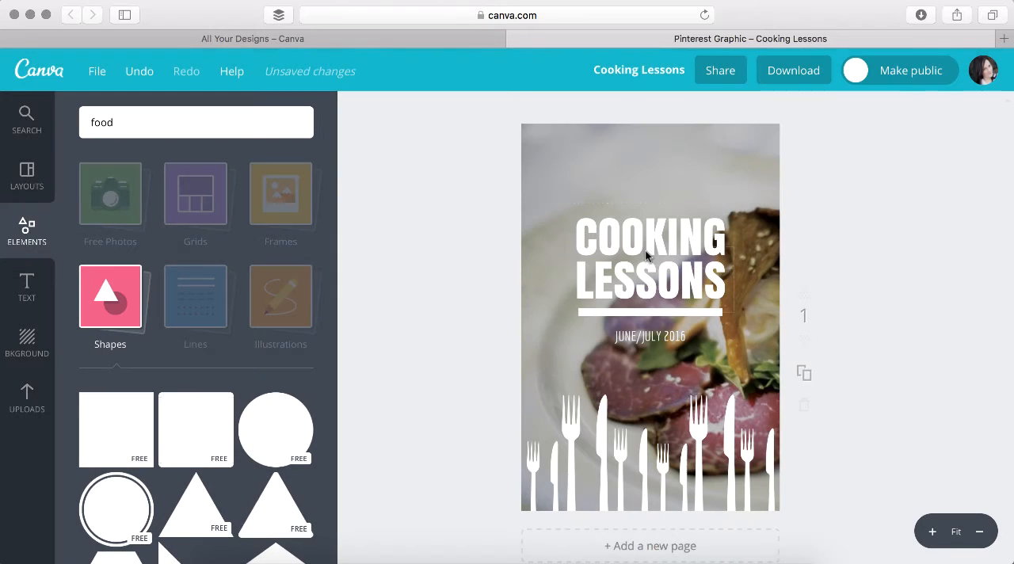
click(792, 75)
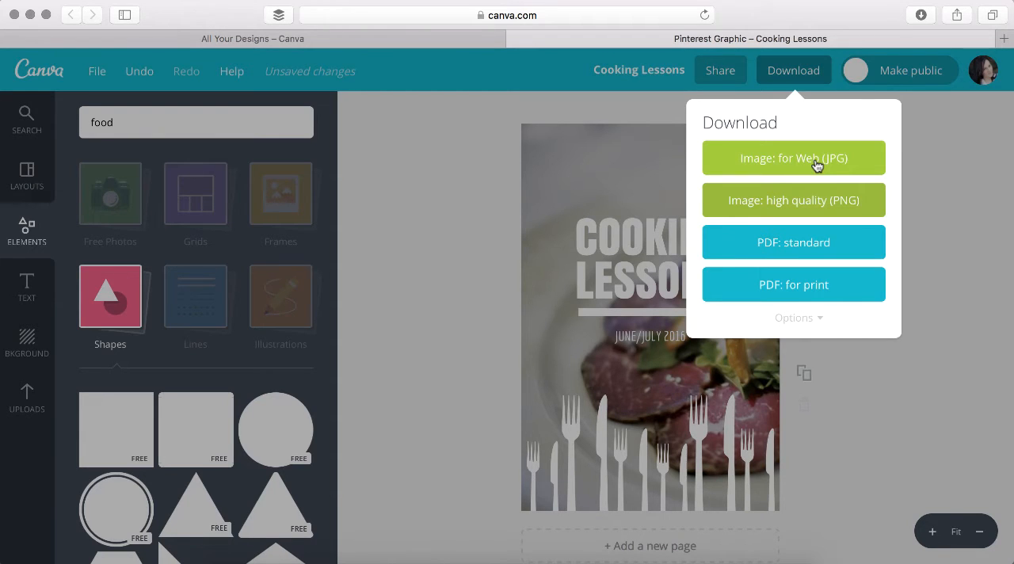
click(934, 178)
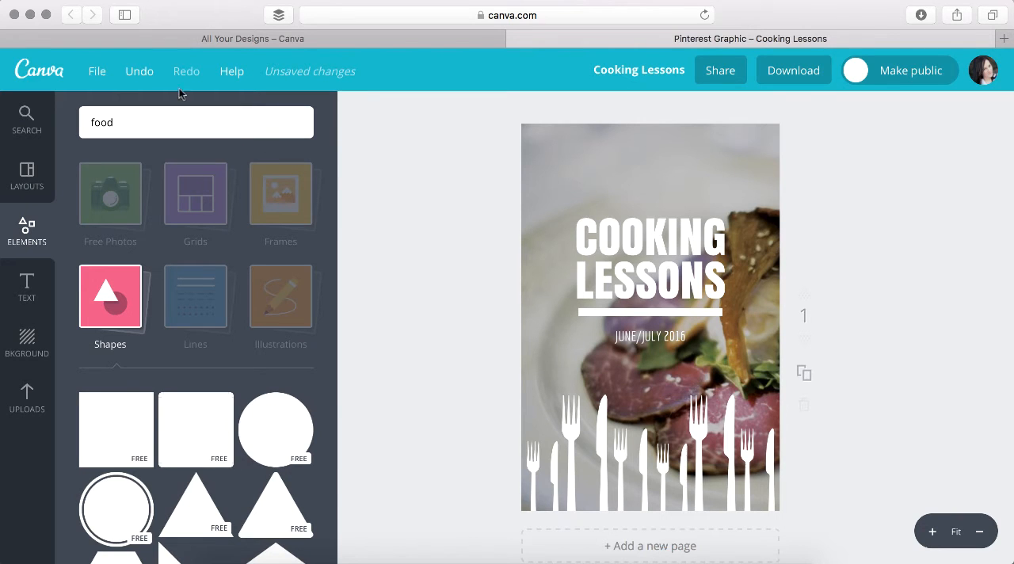
Leave the Cooking Lessons design and create a new Facebook Post design from the social media post types
click(51, 73)
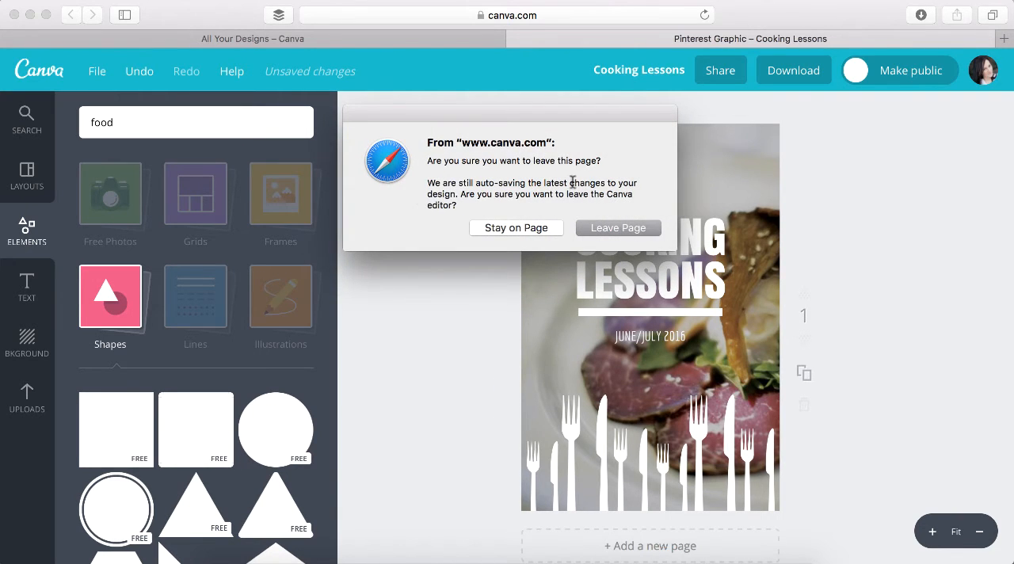
click(593, 229)
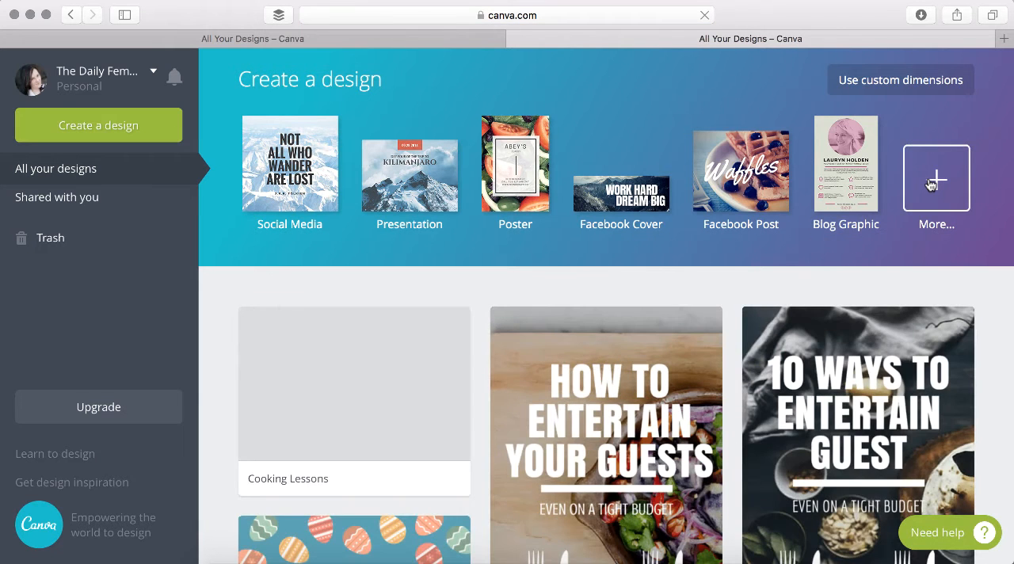
click(930, 183)
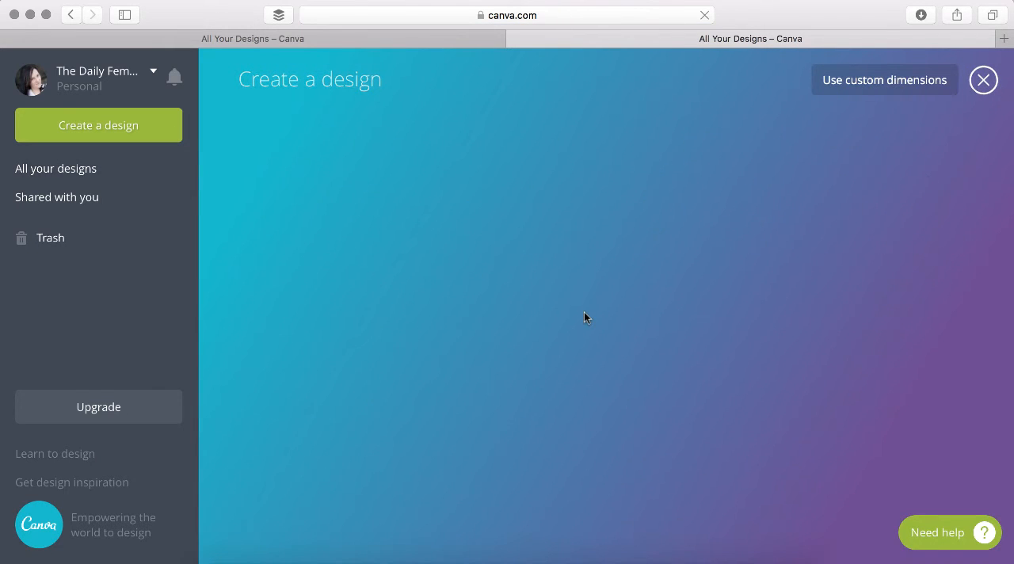
scroll(584, 313, down, 1)
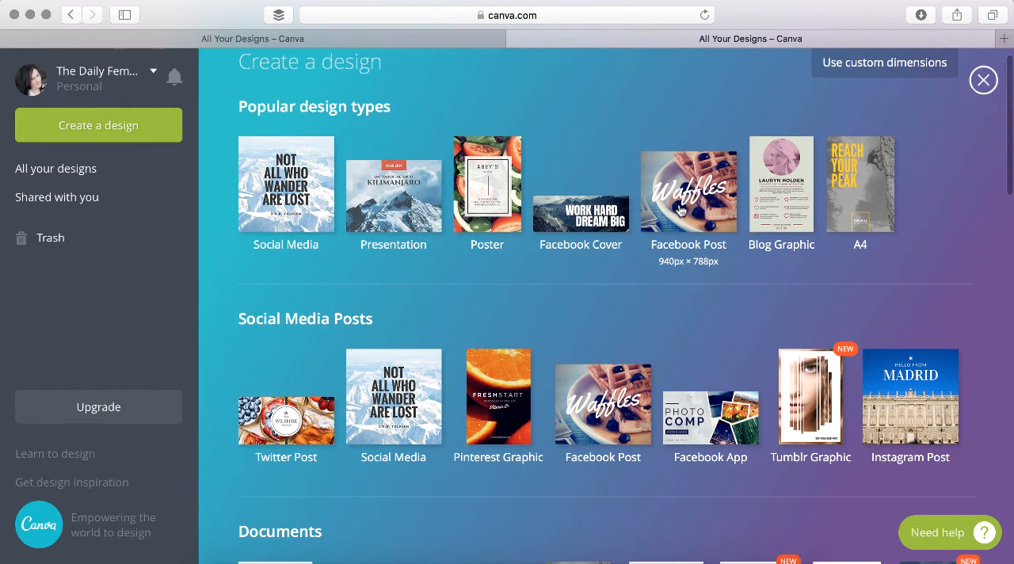
scroll(558, 228, down, 3)
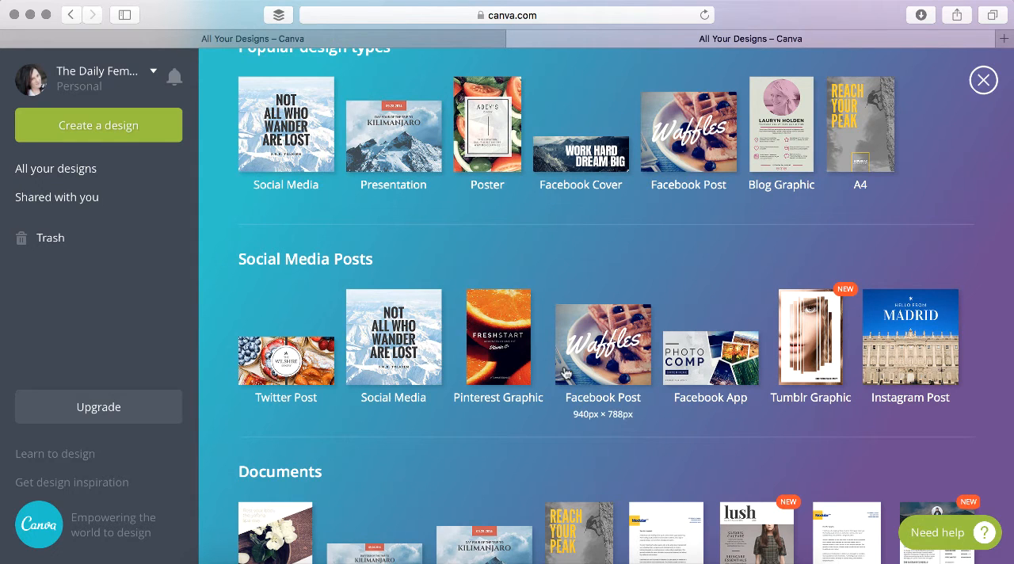
scroll(617, 374, down, 3)
scroll(617, 373, up, 3)
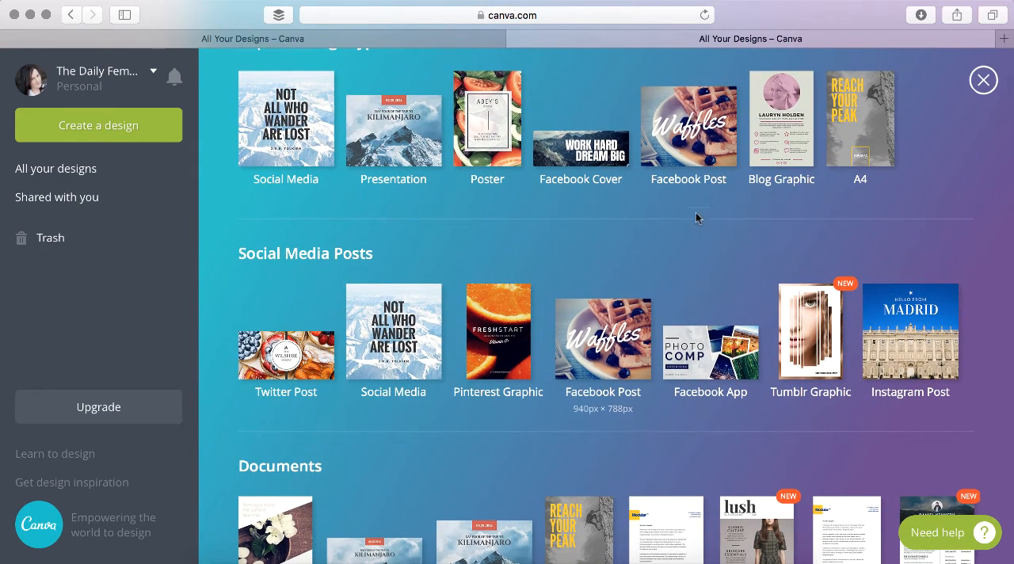
click(611, 357)
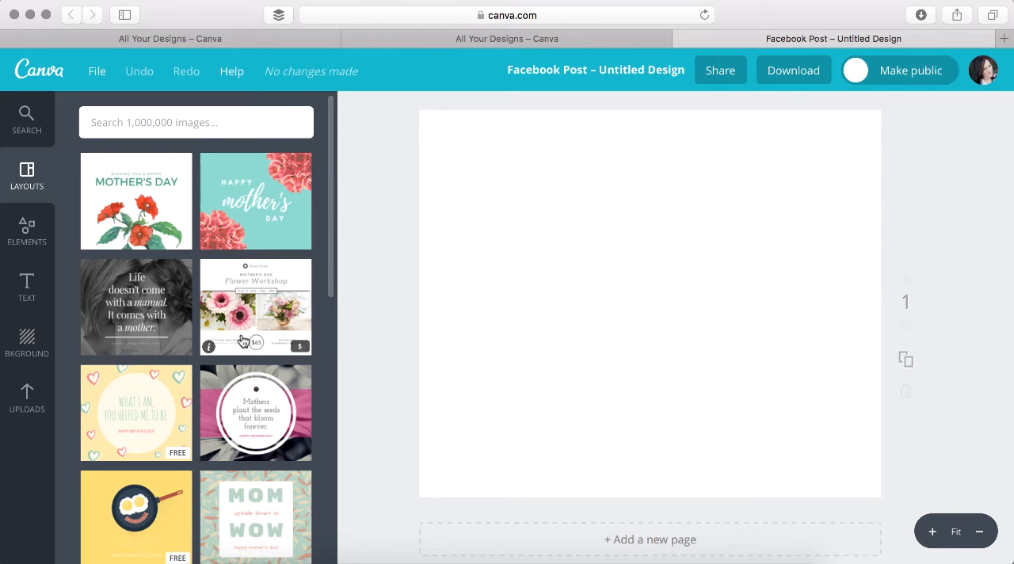
Apply the free teal "Creativity is intelligence having fun" quote layout to the blank Facebook Post
scroll(243, 340, down, 1)
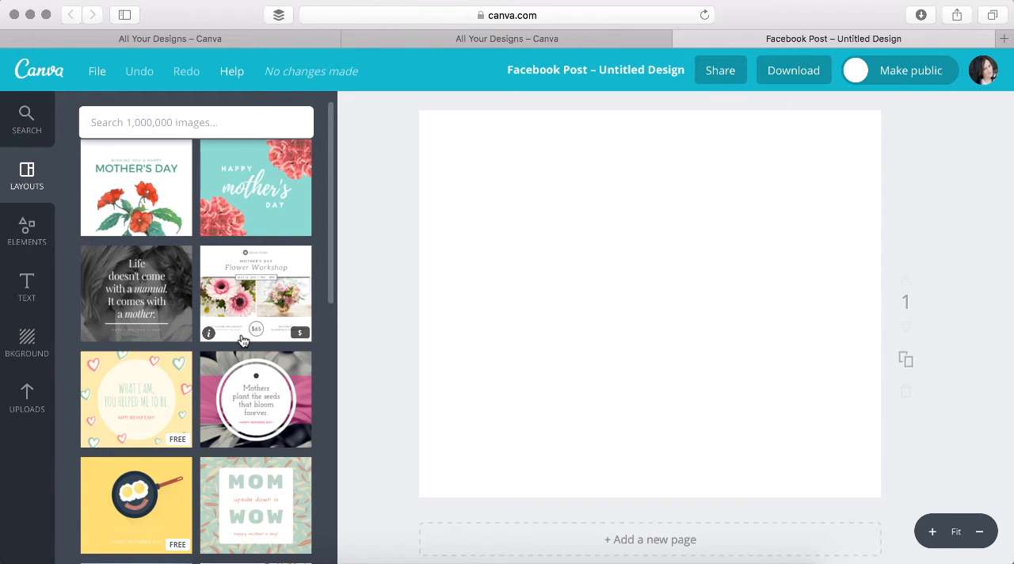
scroll(236, 302, down, 2)
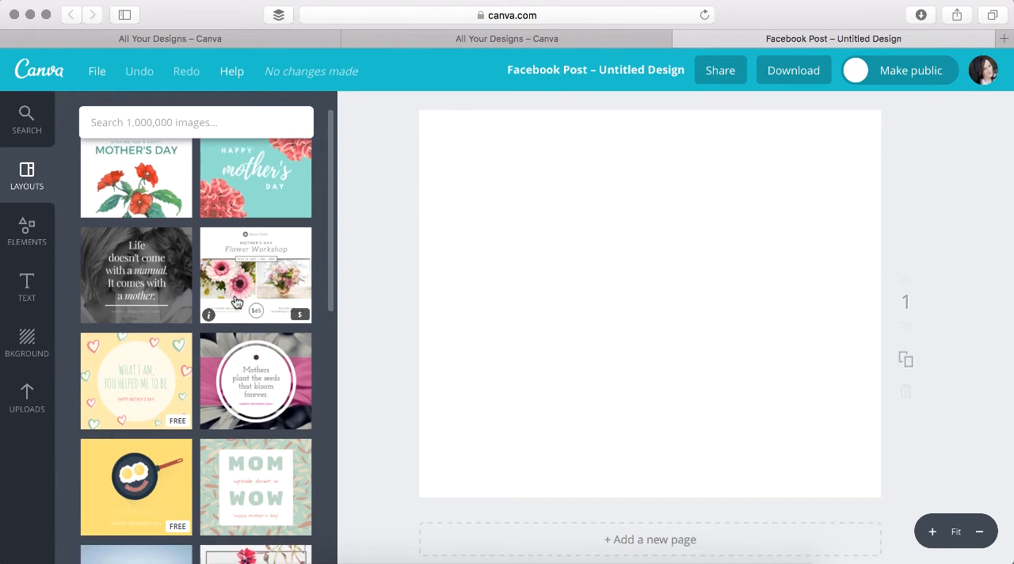
scroll(232, 378, down, 5)
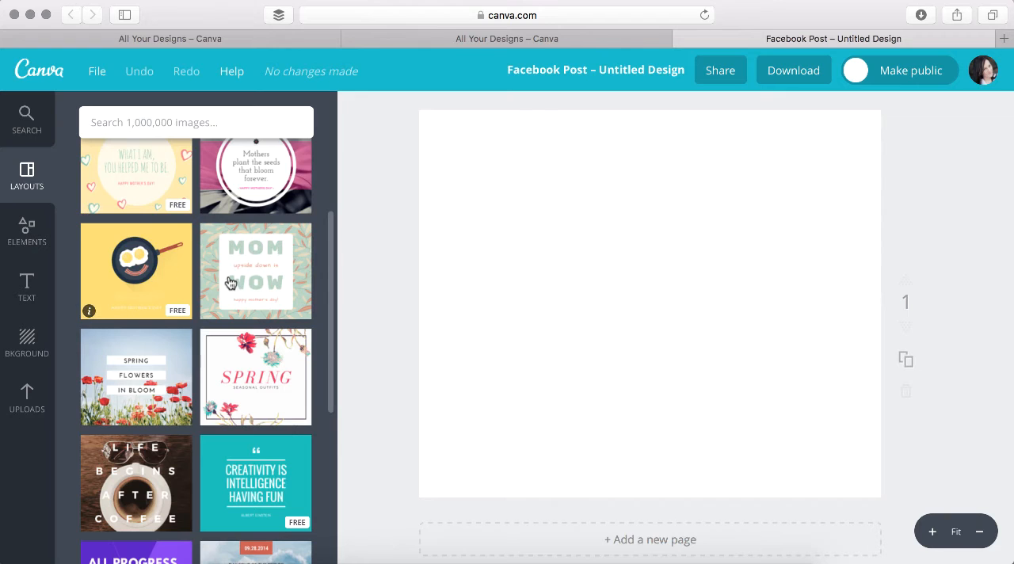
scroll(230, 283, down, 3)
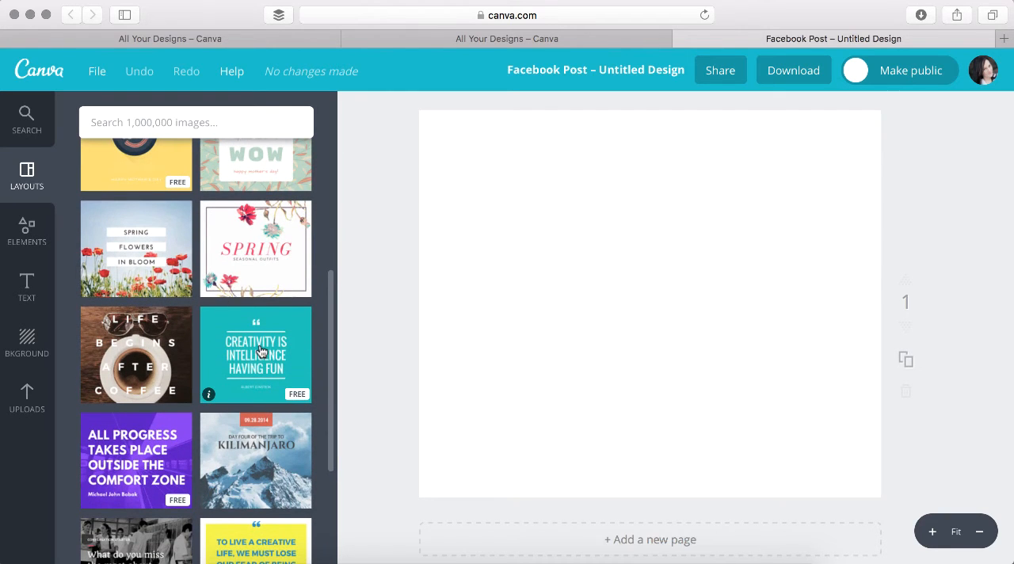
click(261, 363)
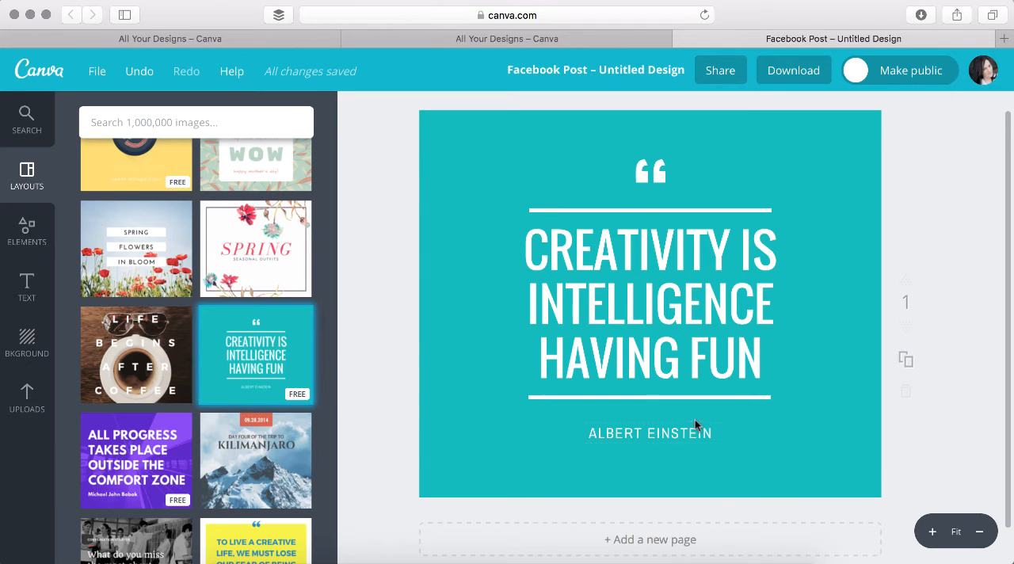
Browse the ready-made text styles and add a plain body text box to the quote design
click(30, 250)
click(30, 287)
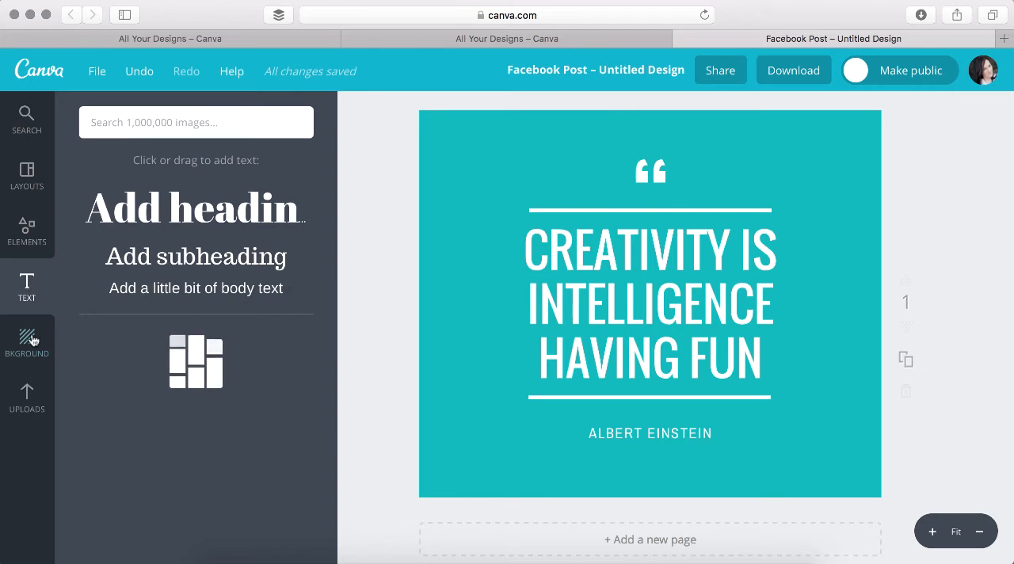
scroll(224, 288, down, 5)
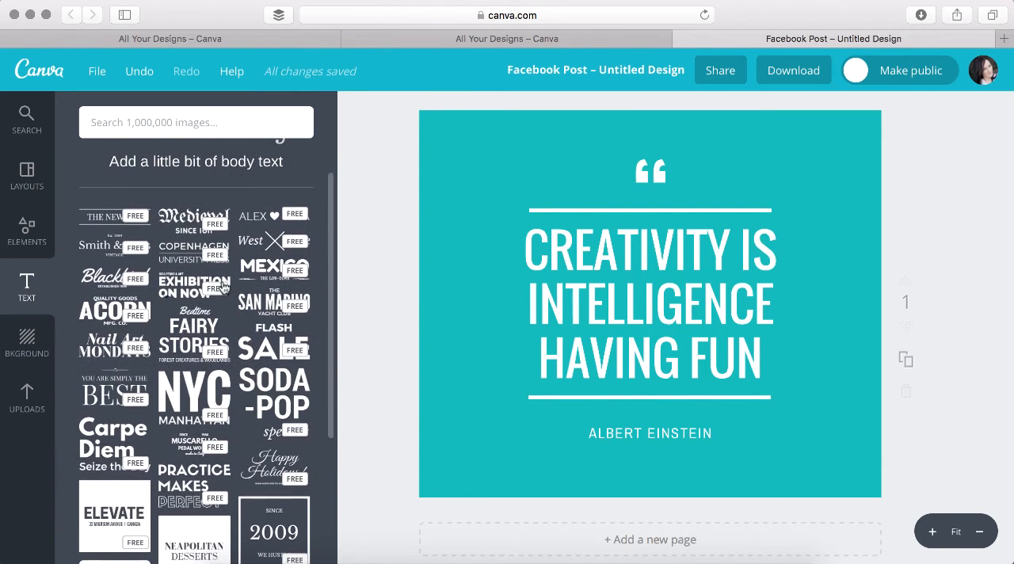
scroll(224, 288, down, 6)
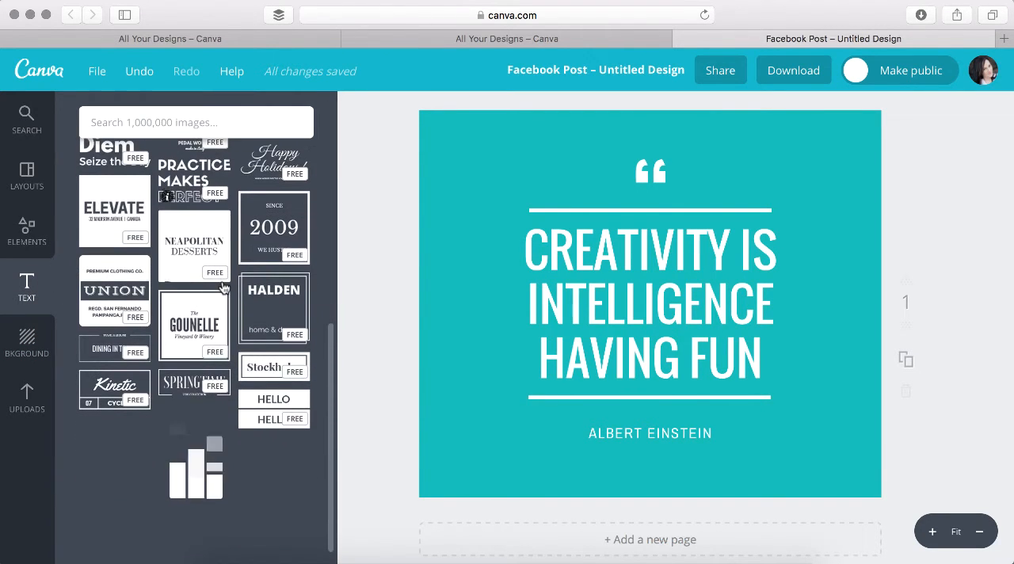
scroll(224, 288, up, 10)
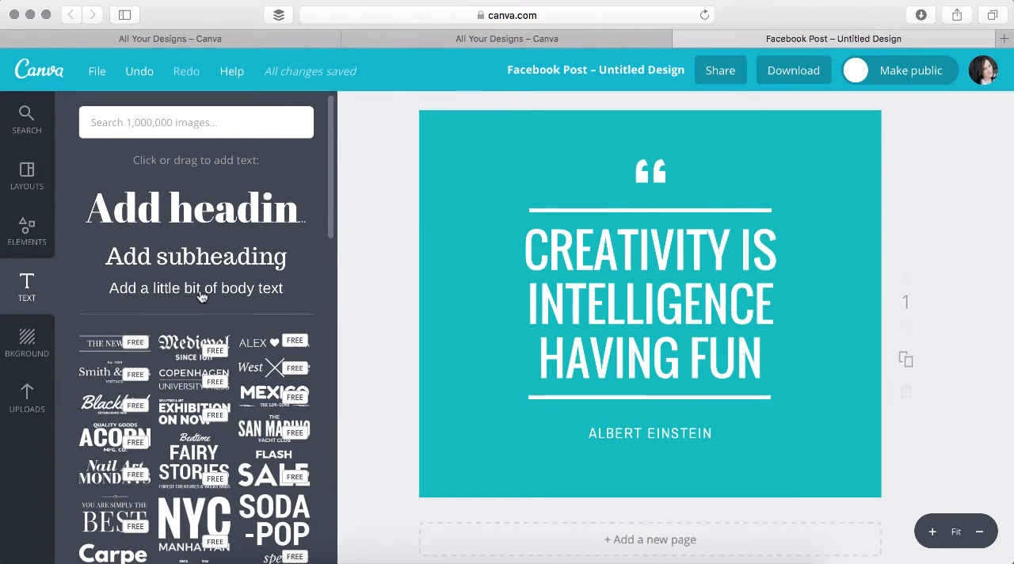
click(201, 289)
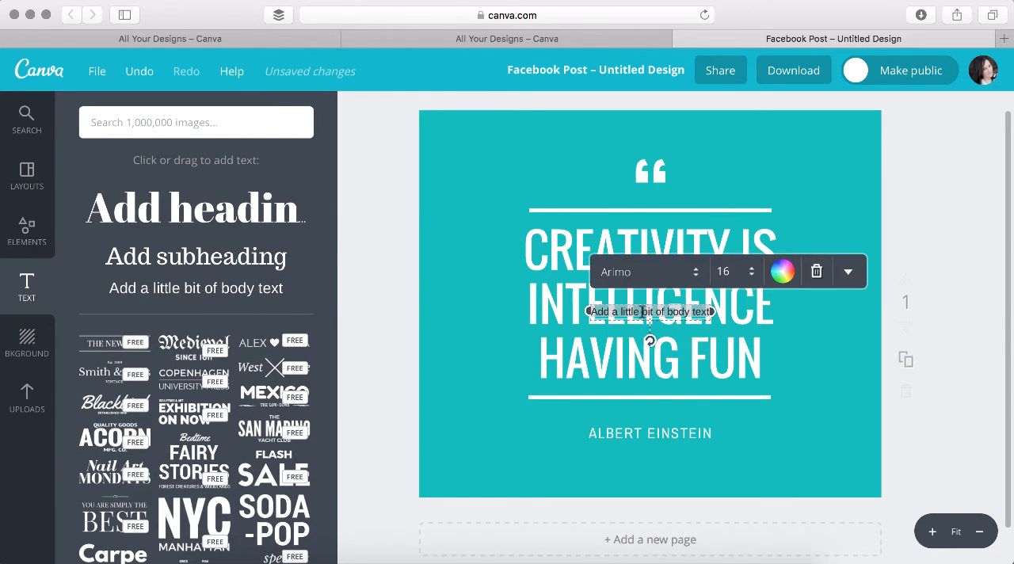
Move the "Creativity is intelligence having fun" text up and right to about 302, 47, clear of the body text
click(728, 364)
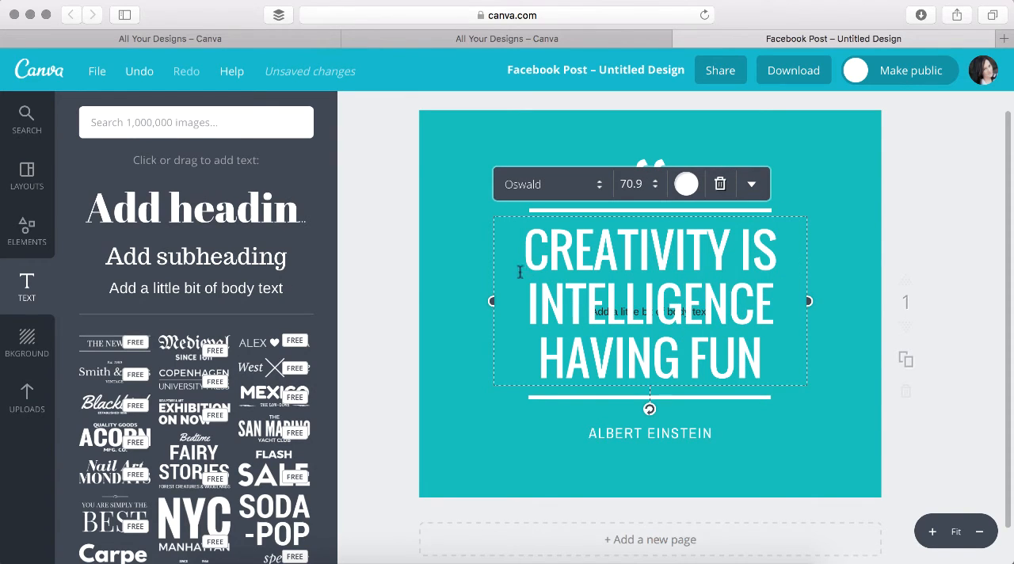
click(461, 321)
click(544, 295)
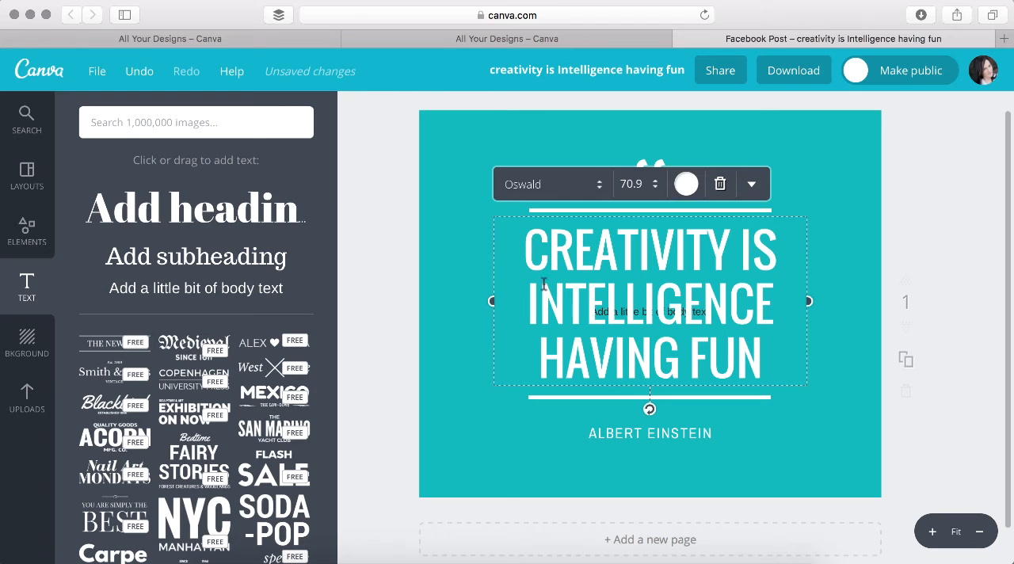
click(752, 184)
click(753, 187)
drag(704, 271, 776, 189)
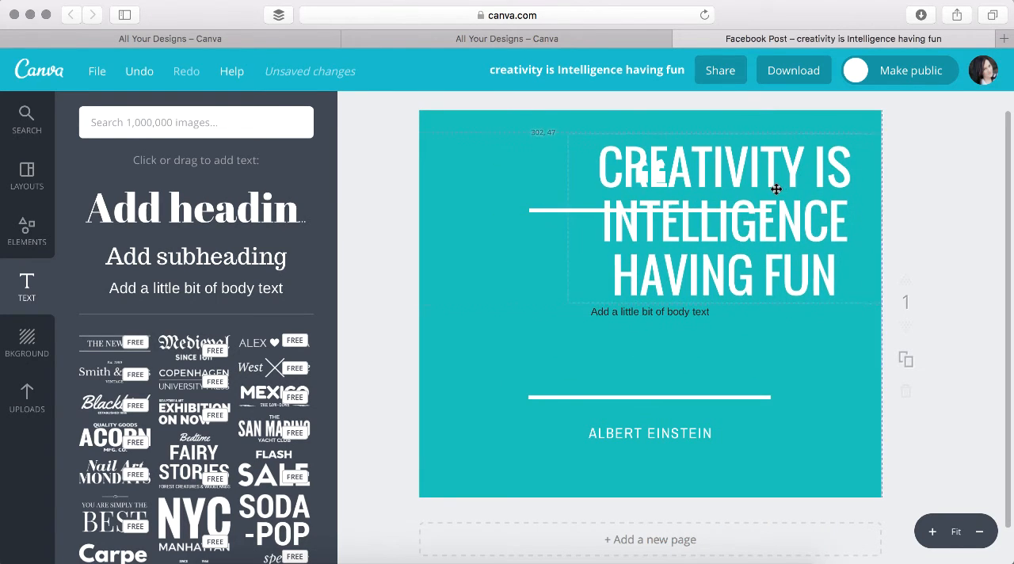
Move the body text box to the bottom edge of the design, below the "Albert Einstein" line
click(634, 313)
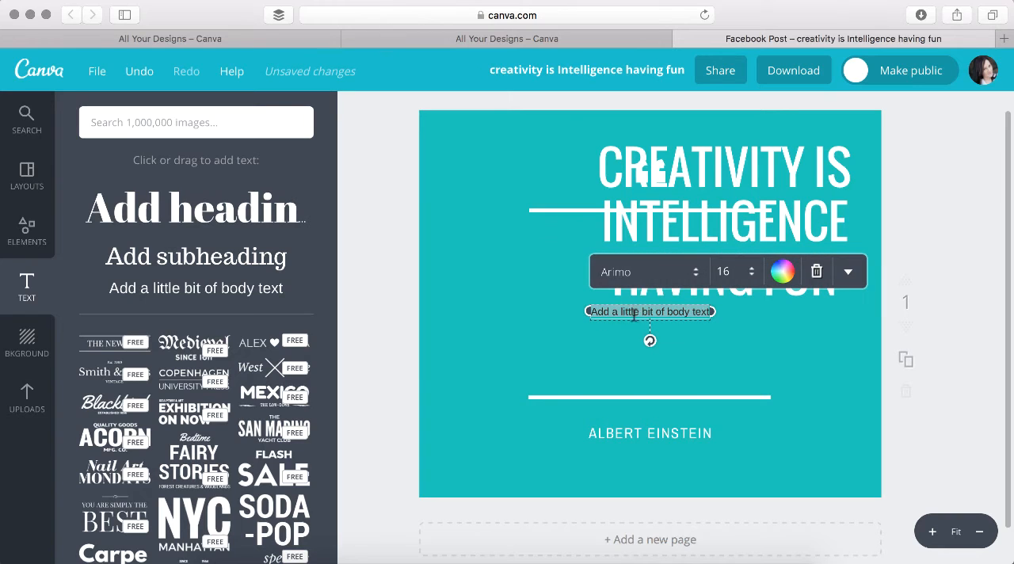
click(721, 344)
drag(652, 310, 652, 484)
Move the "Creativity is intelligence having fun" text back between the two white lines, centred on the page
mouse_move(729, 211)
mouse_down()
mouse_move(706, 294)
mouse_move(743, 229)
mouse_move(731, 209)
mouse_up()
click(777, 175)
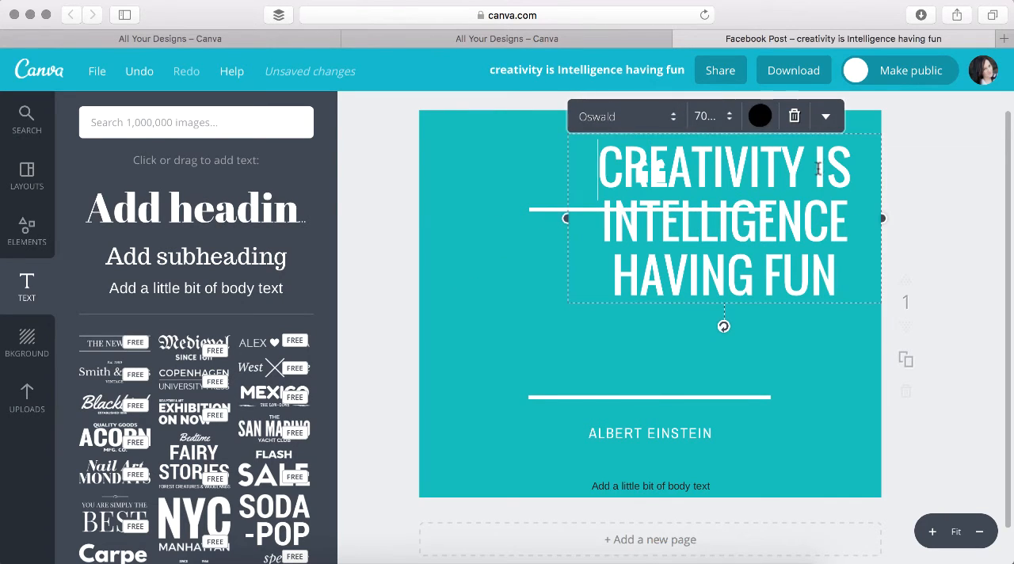
click(911, 189)
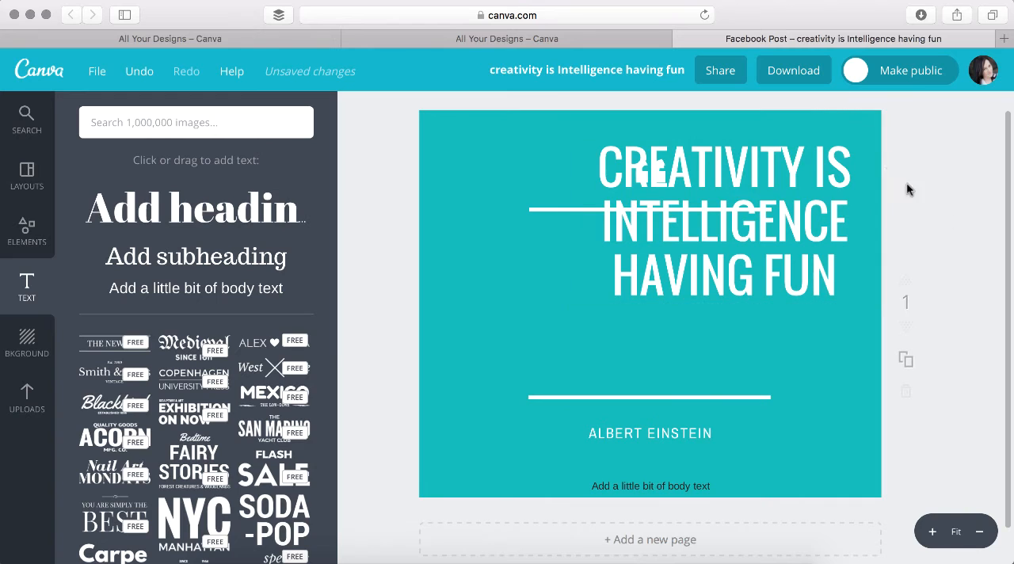
drag(817, 165, 745, 248)
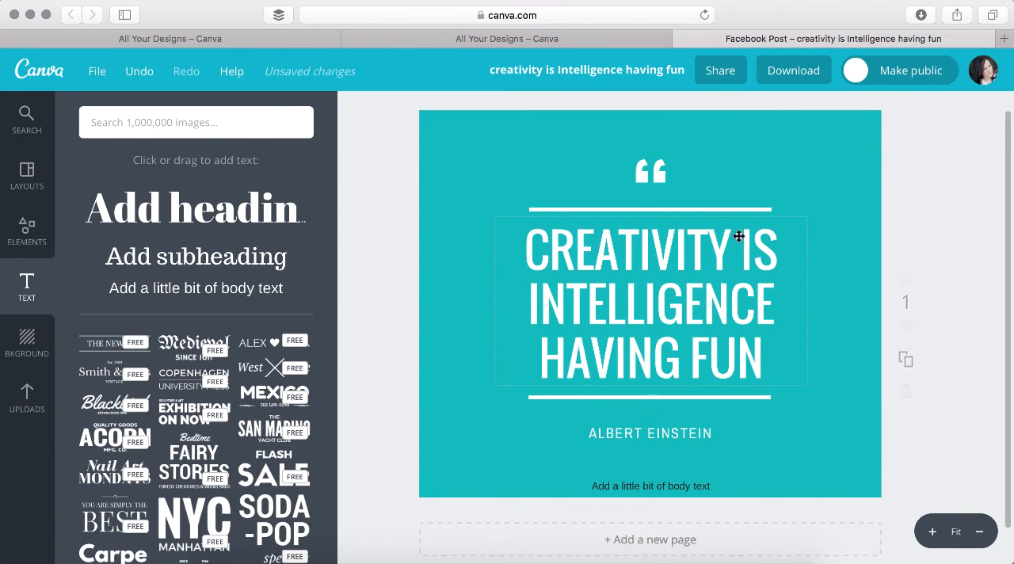
Replace the placeholder body text at the bottom of the design with "The Daily Femme"
click(680, 484)
click(681, 483)
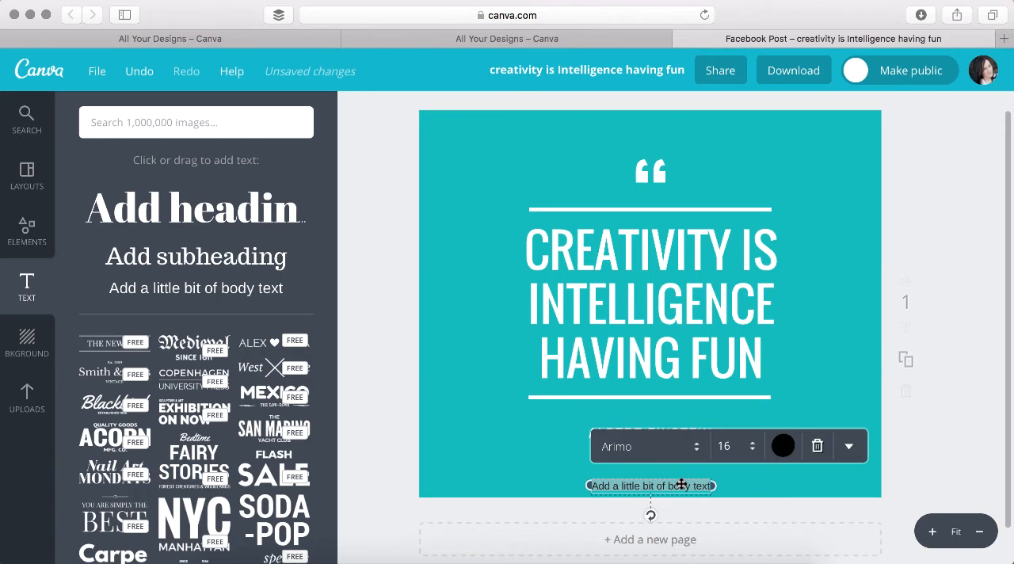
text(The)
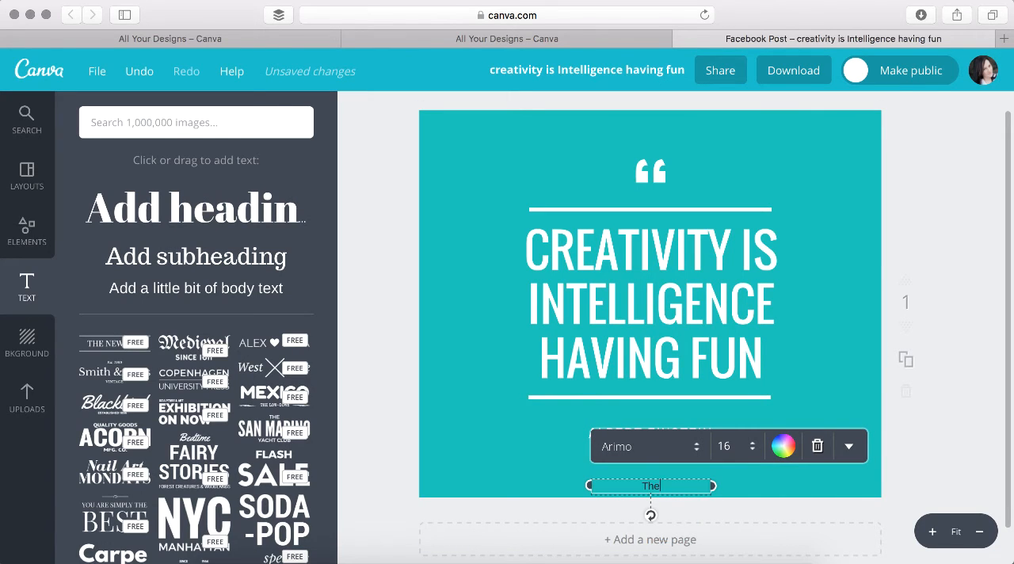
text( Daily Femme)
Change the colour of the "The Daily Femme" text to white
key(alt+shift+Left)
key(alt+shift+Left)
key(alt+shift+Left)
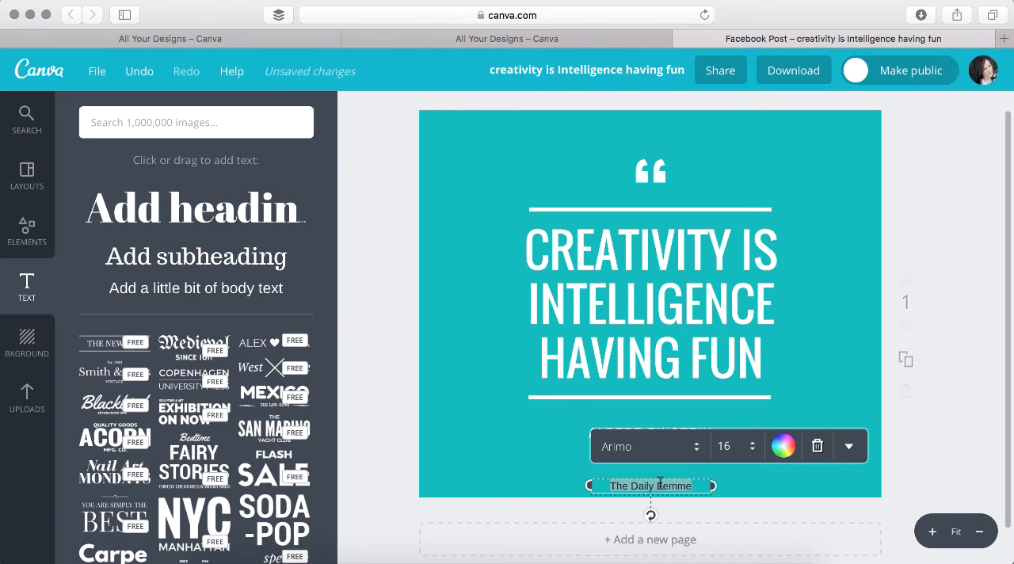
click(783, 446)
click(798, 486)
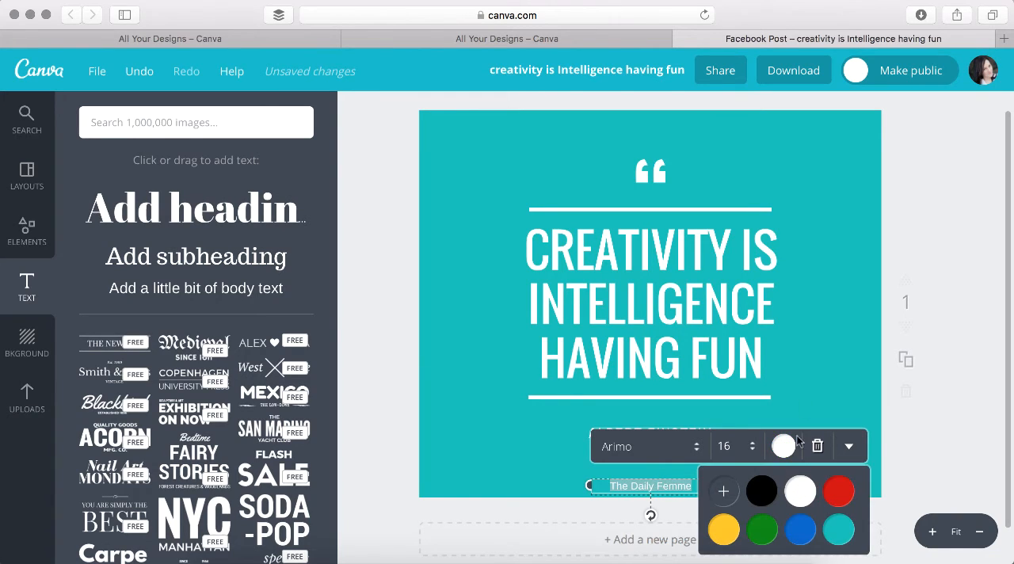
click(813, 363)
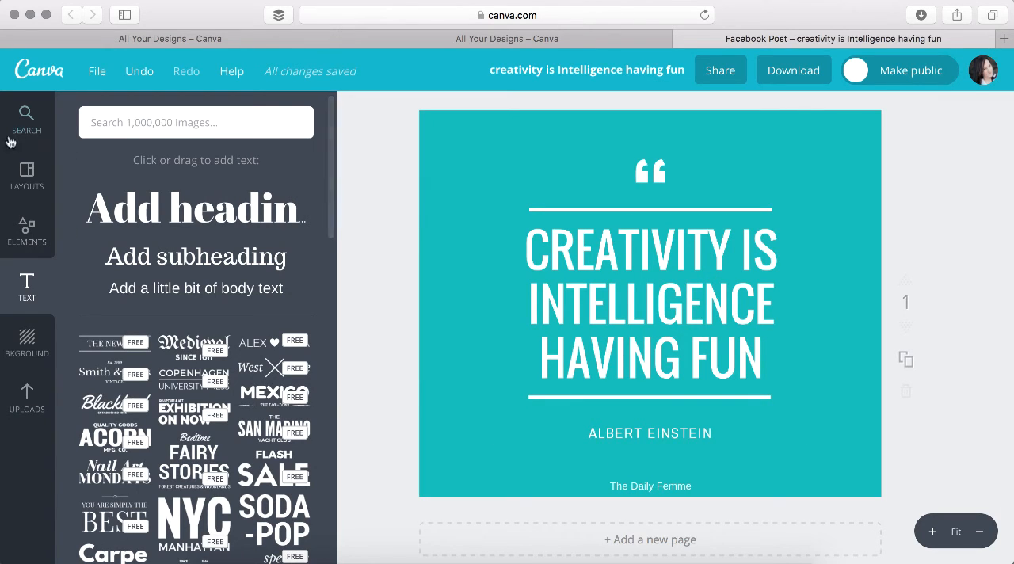
Browse the ready-made Facebook Post layouts down to the end of the collection
click(28, 171)
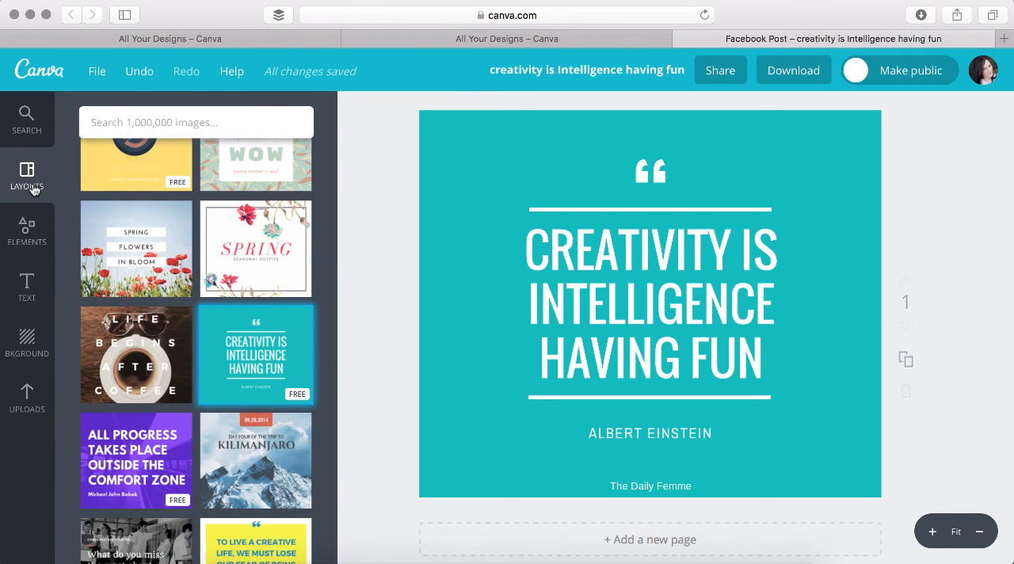
scroll(179, 262, down, 5)
scroll(179, 247, down, 10)
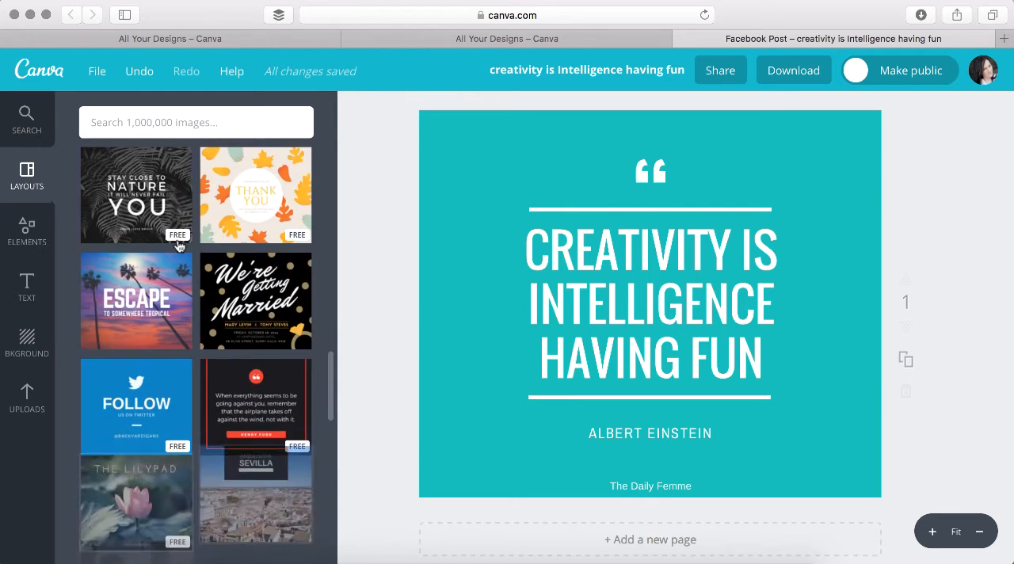
scroll(180, 247, down, 12)
scroll(180, 246, down, 10)
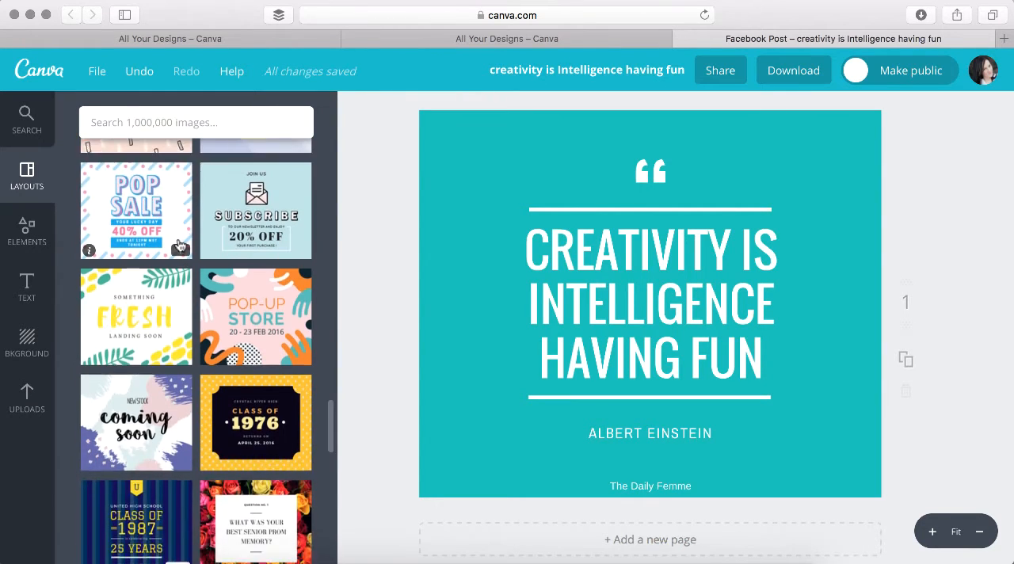
scroll(180, 246, down, 5)
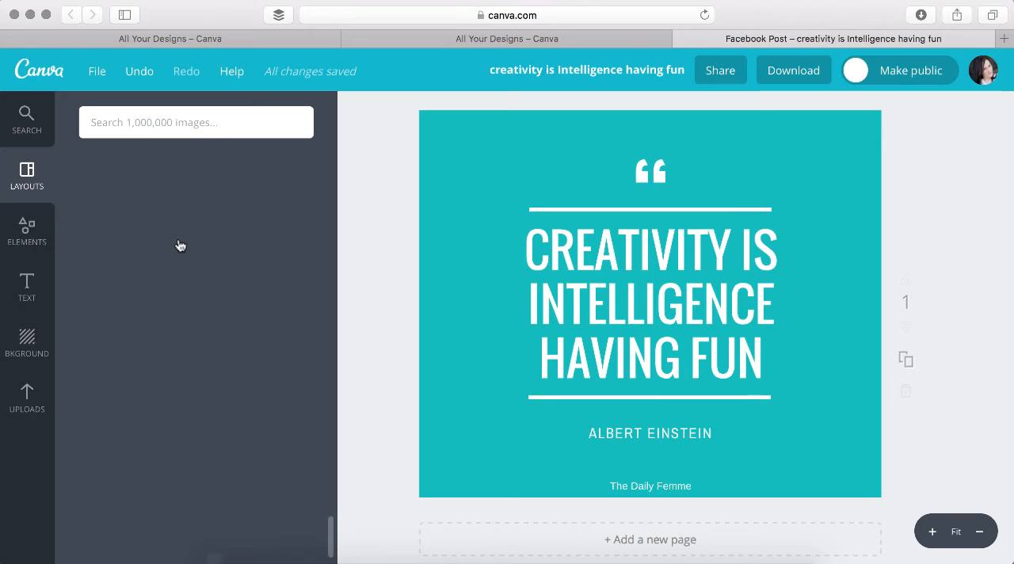
scroll(212, 403, down, 5)
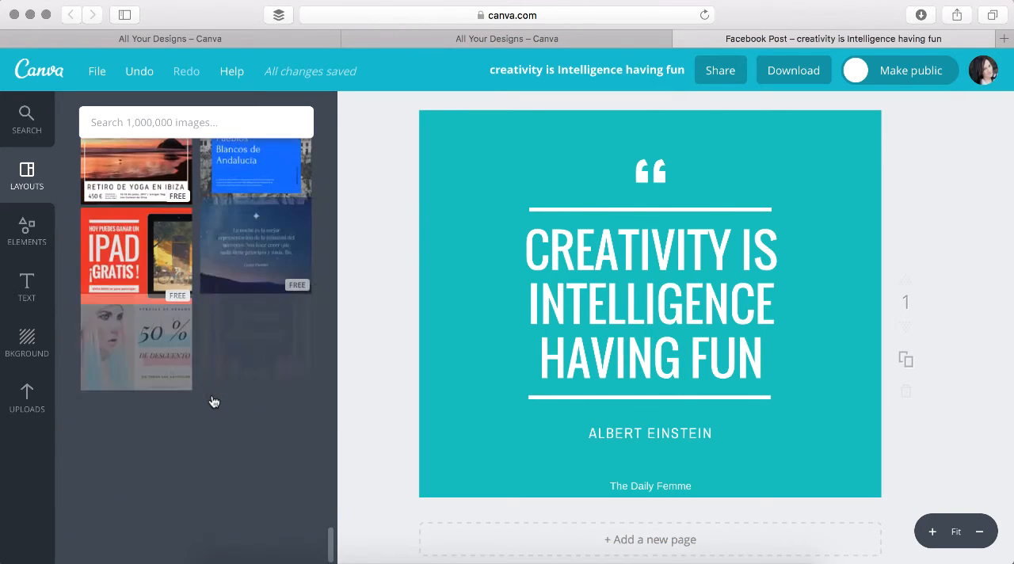
Delete the teal background, the quote text and the lower white line from the design
click(737, 157)
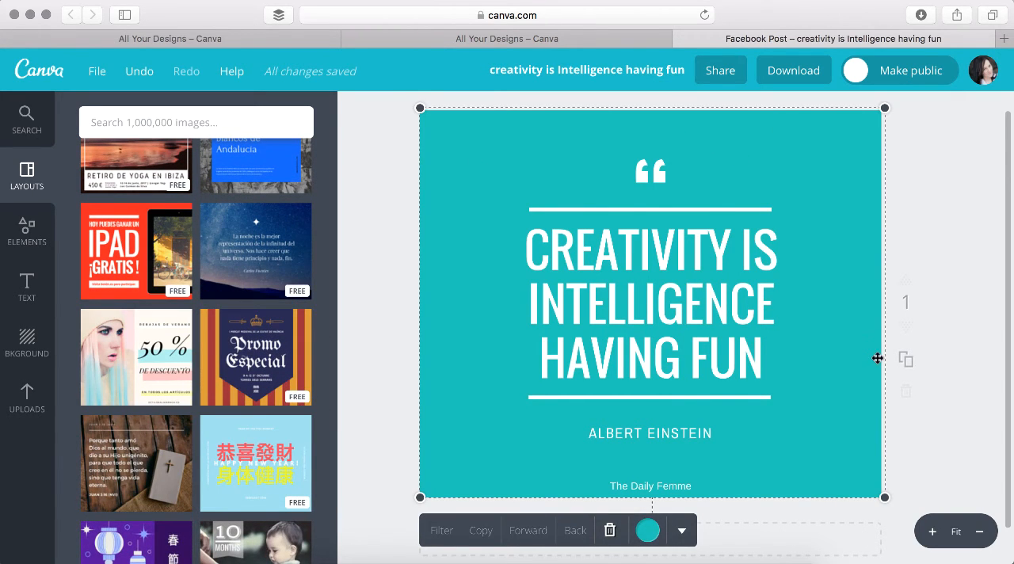
click(610, 530)
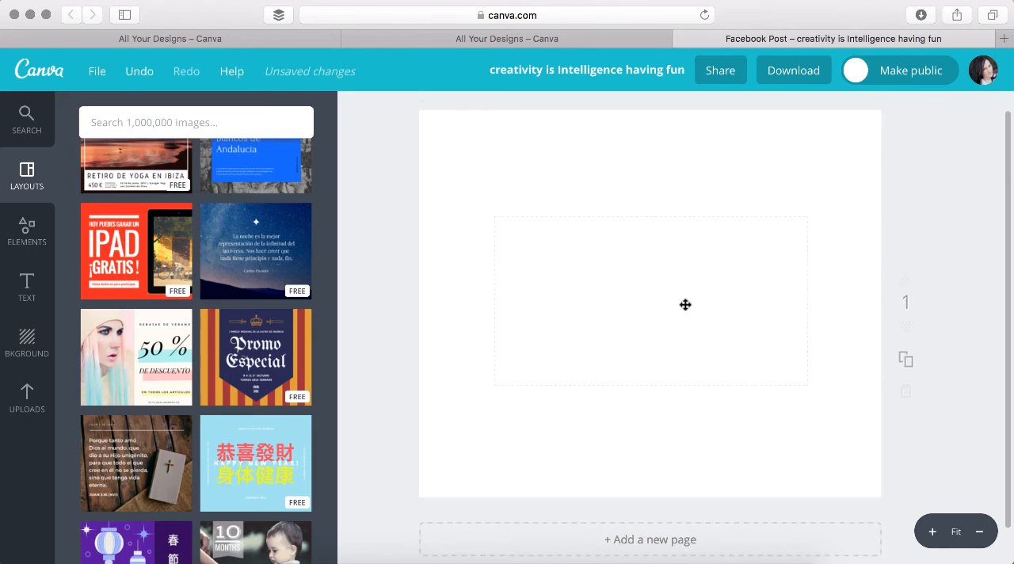
click(685, 302)
click(721, 185)
click(651, 401)
click(717, 392)
click(670, 396)
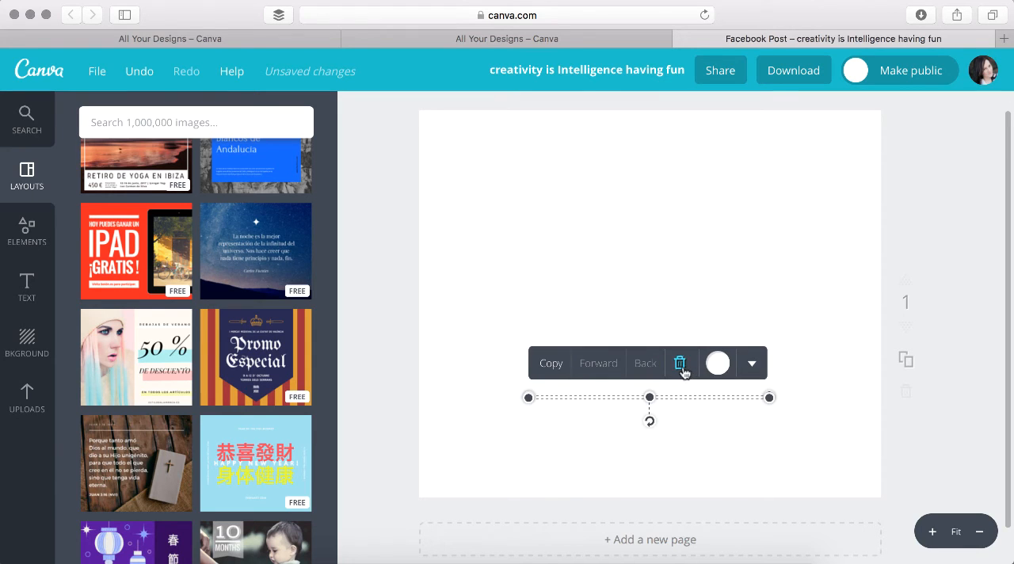
click(679, 362)
Delete the quotation mark, the upper white line and the remaining "The Daily Femme" text to clear the page
click(650, 136)
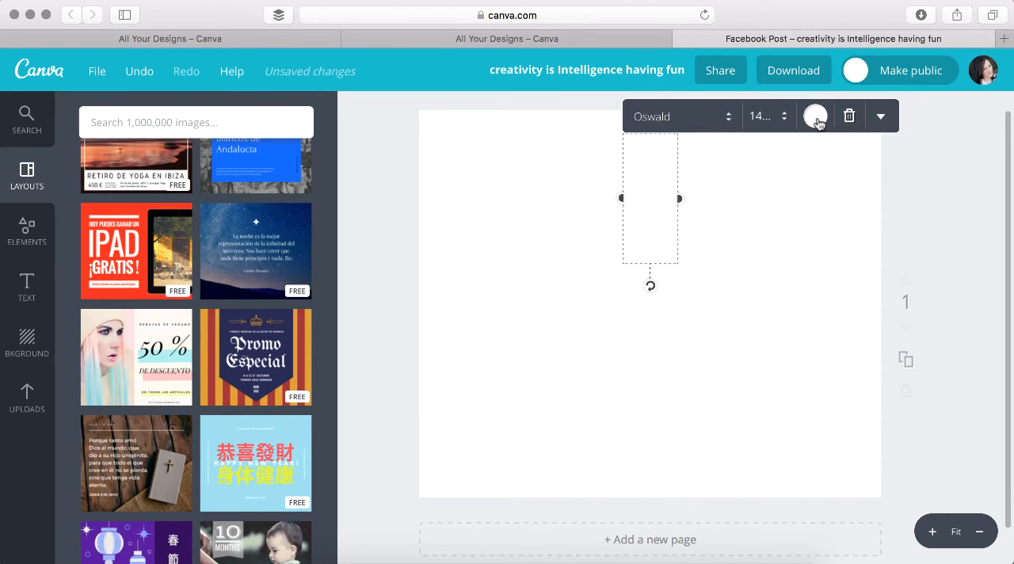
click(849, 116)
drag(632, 163, 626, 491)
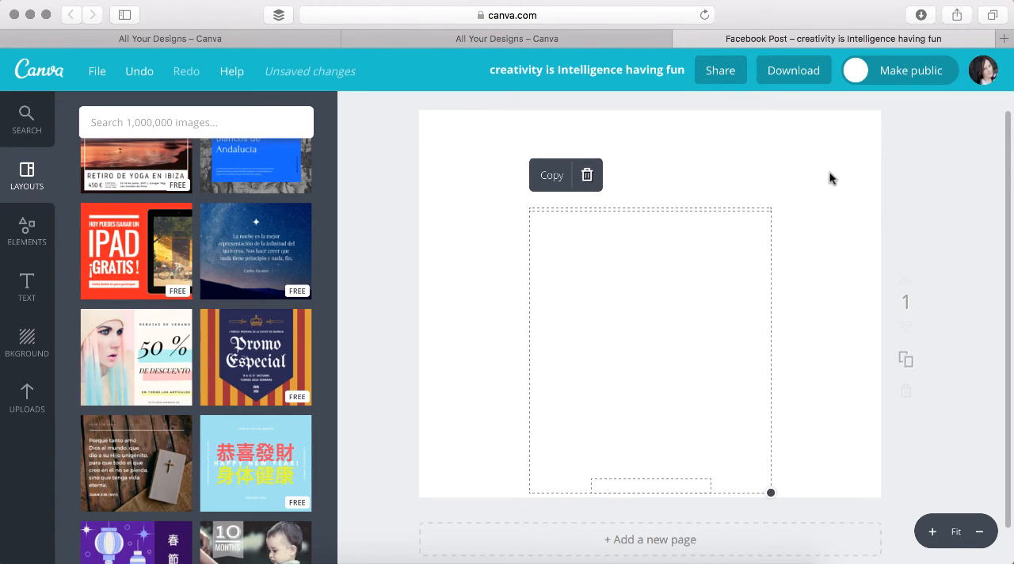
click(588, 179)
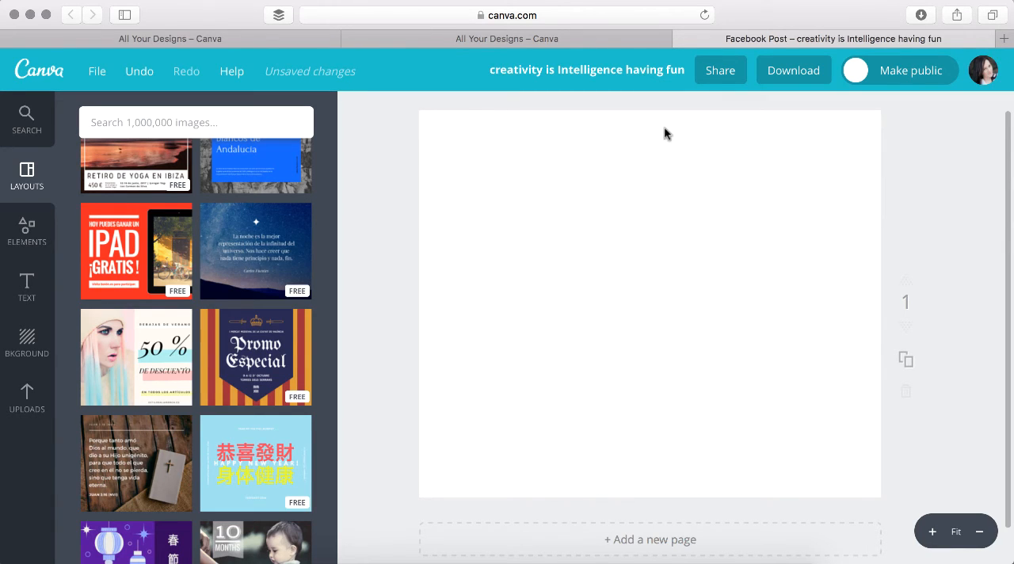
drag(663, 133, 866, 486)
drag(397, 110, 951, 475)
Add the free solid circle from the shape elements to the blank page
scroll(166, 265, down, 15)
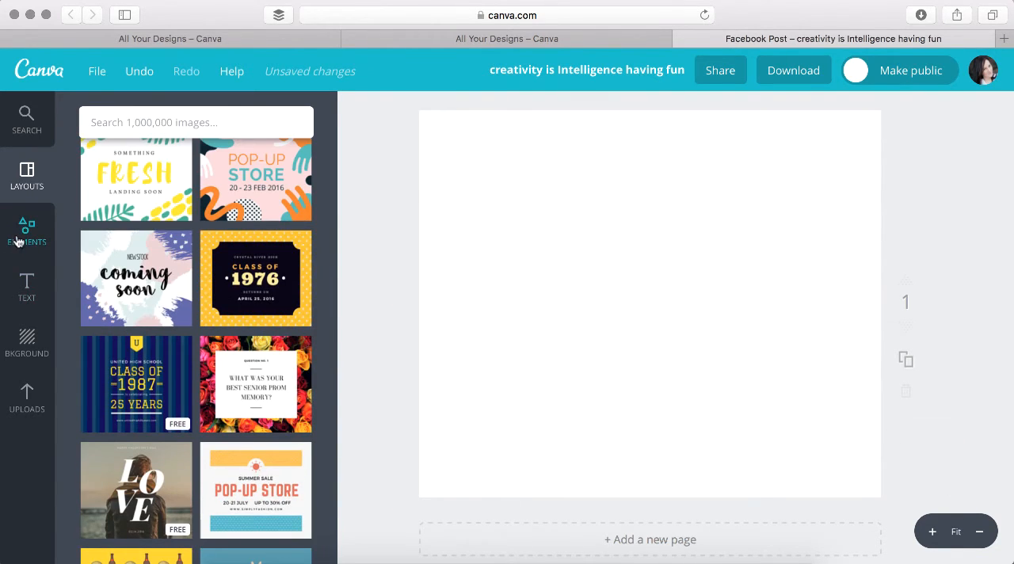
click(29, 237)
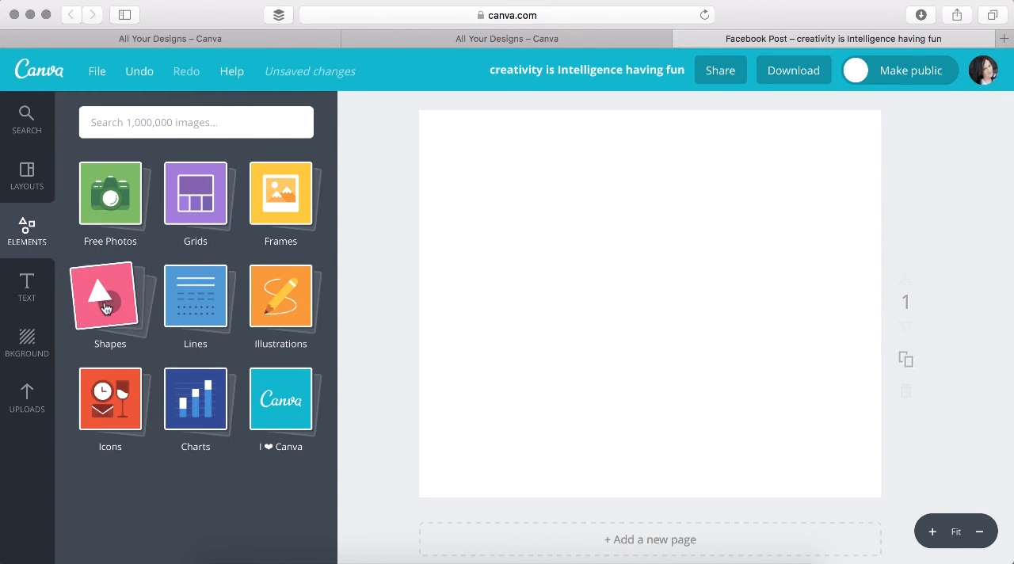
click(106, 308)
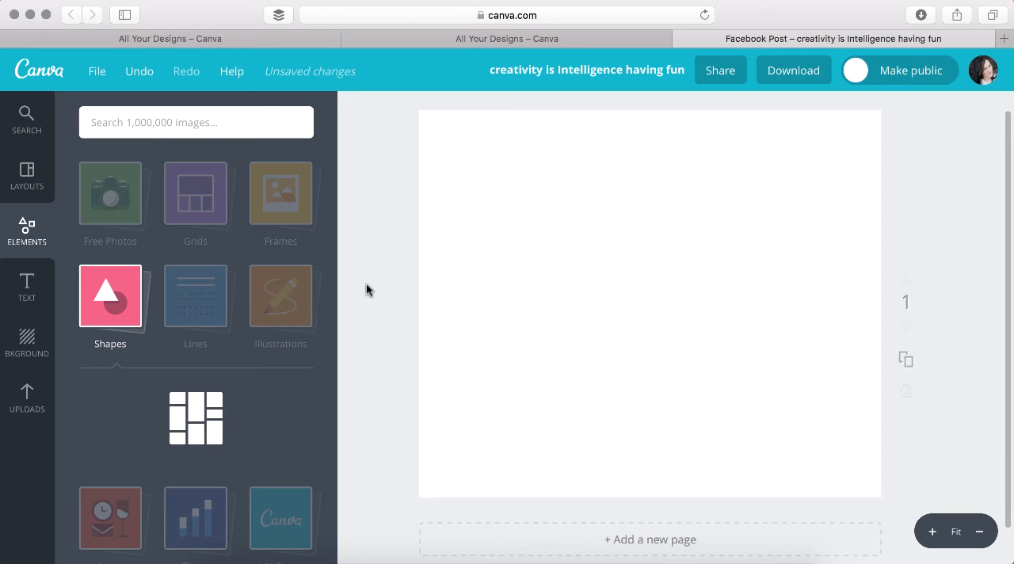
click(292, 429)
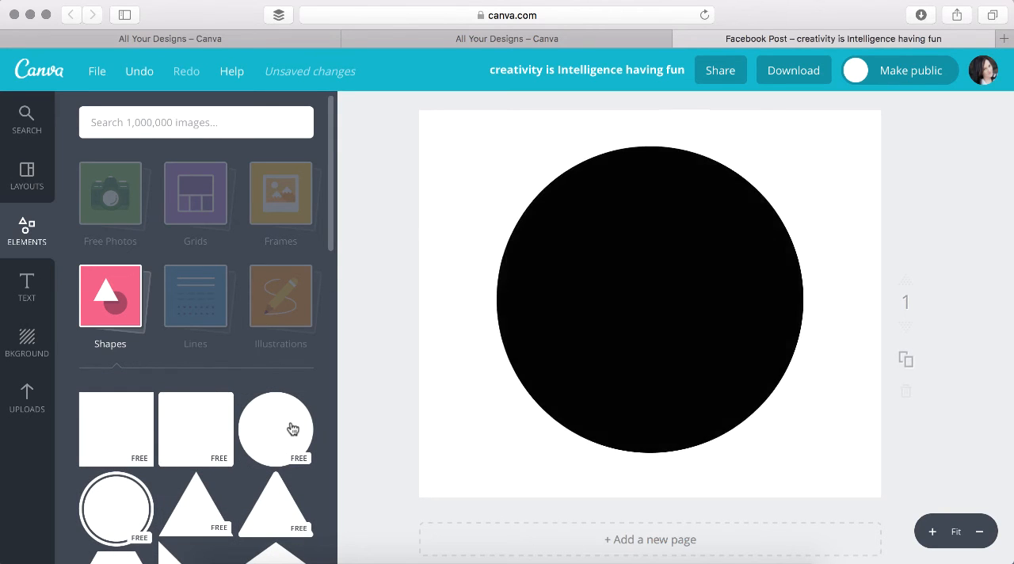
Enlarge the black circle to roughly the full page height and centre it on the page
drag(494, 151, 434, 109)
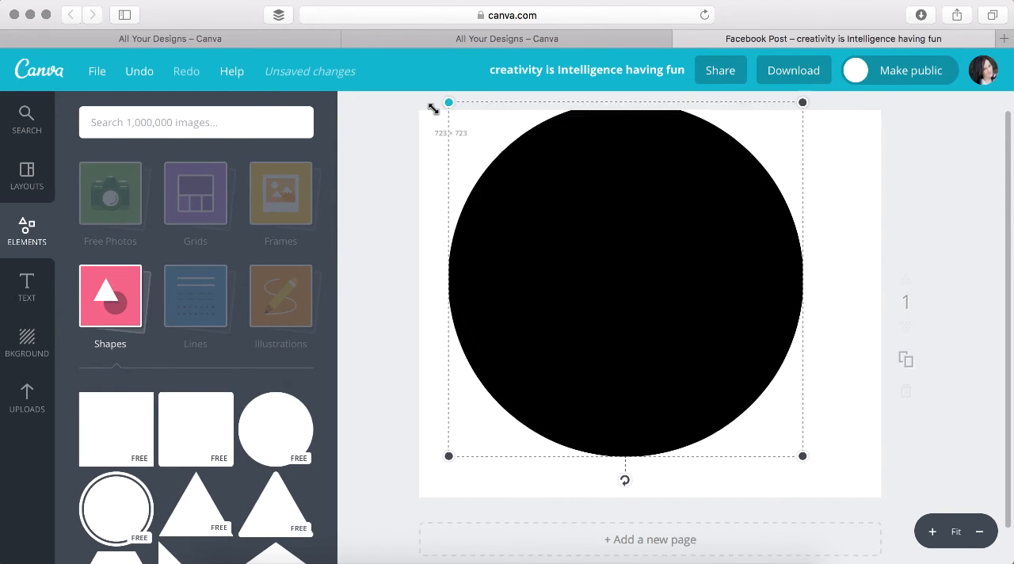
drag(804, 456, 841, 481)
drag(713, 335, 724, 351)
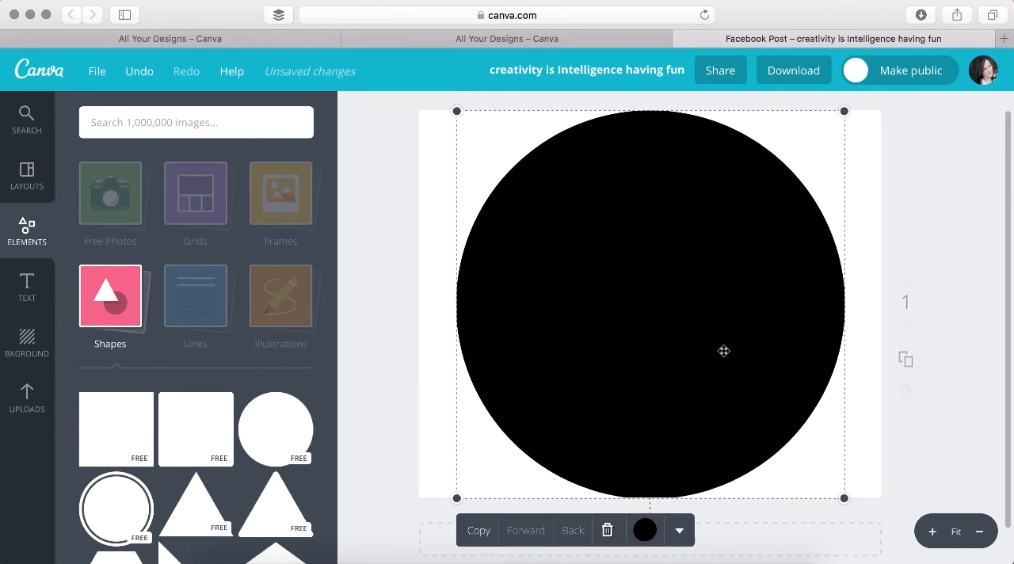
Recolour the circle with a custom dusty pink, colour code b55e69
click(644, 529)
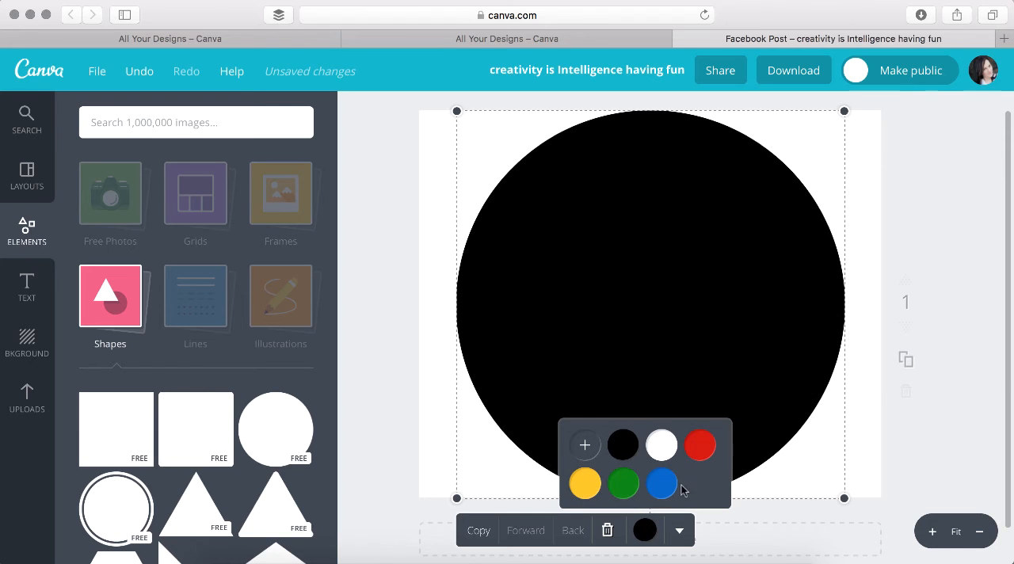
click(586, 444)
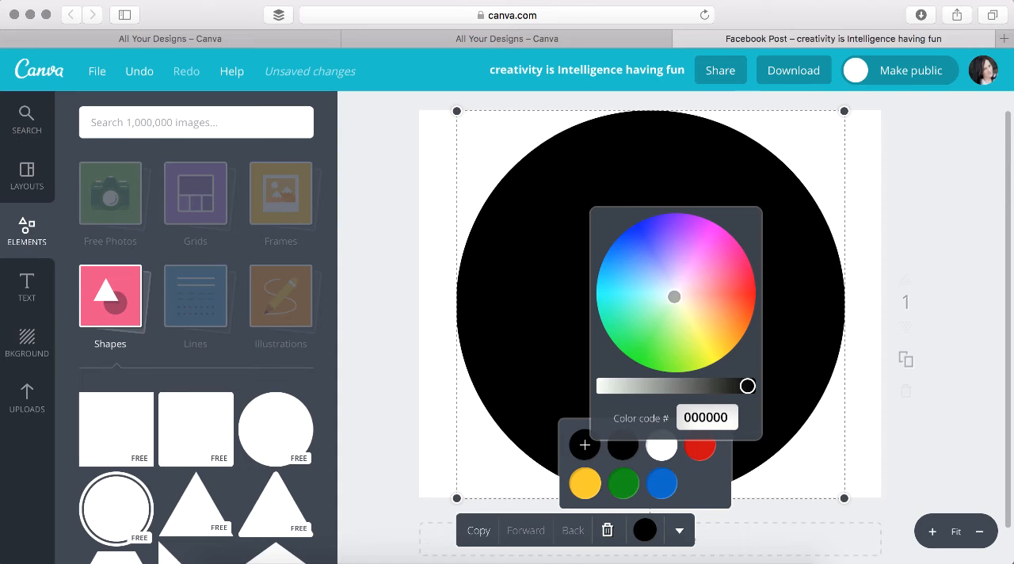
mouse_move(674, 294)
mouse_down()
mouse_move(674, 317)
mouse_move(657, 328)
mouse_move(645, 301)
mouse_move(649, 260)
mouse_move(694, 263)
mouse_move(701, 290)
mouse_move(688, 247)
mouse_move(710, 288)
mouse_up()
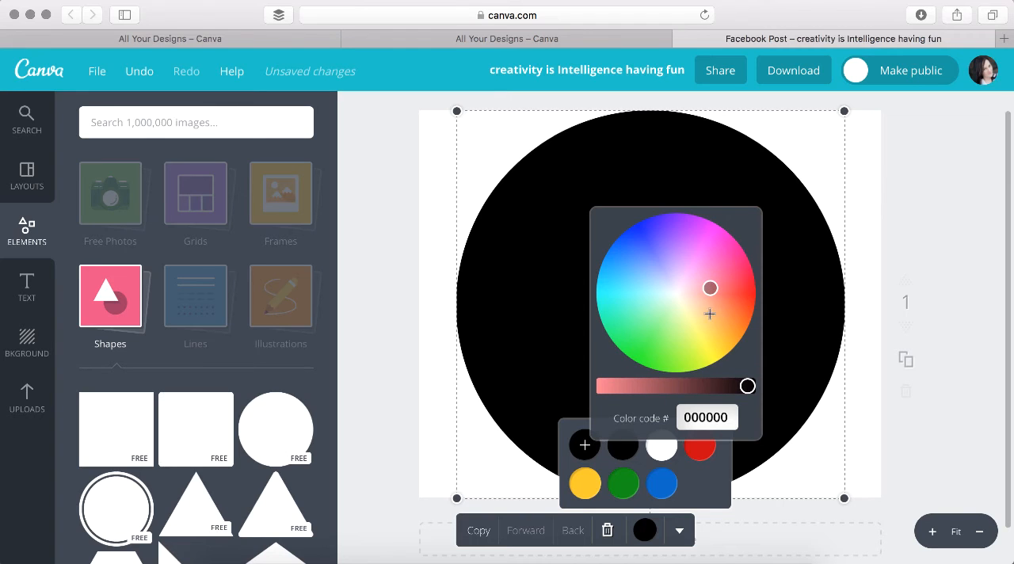
drag(747, 385, 646, 388)
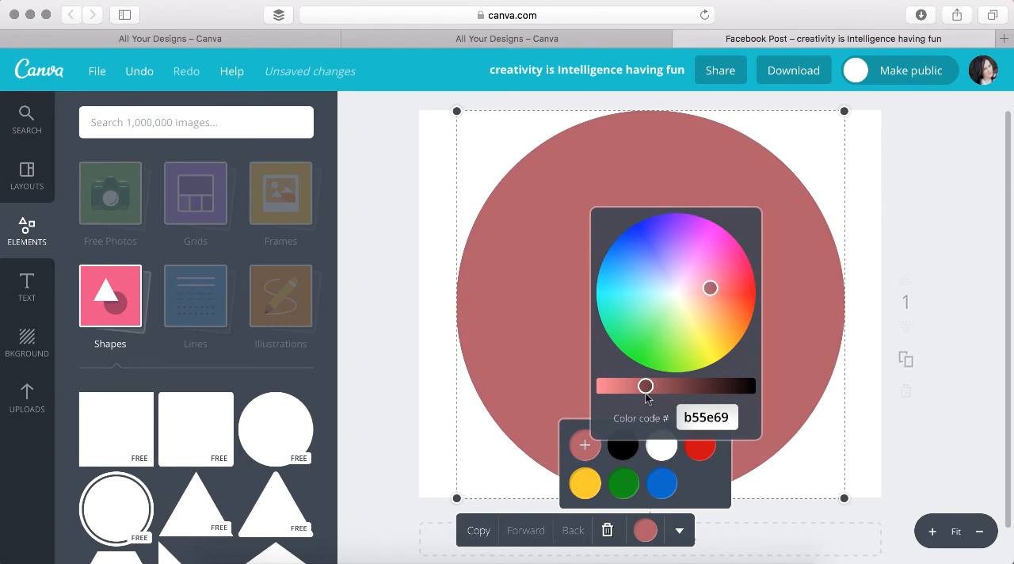
click(948, 211)
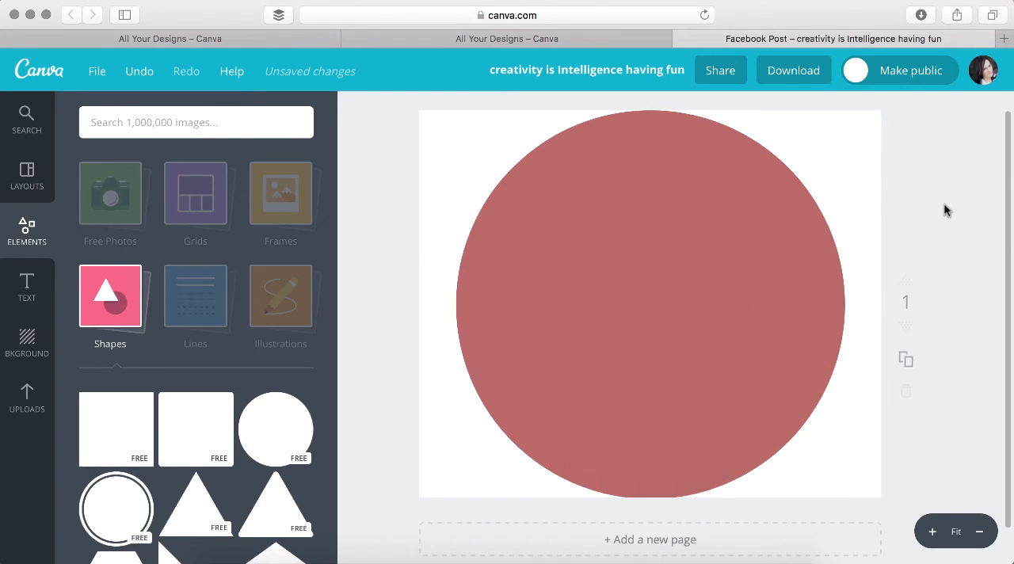
Shrink the pink circle slightly to about 786 × 786 and recentre it on the page
click(601, 289)
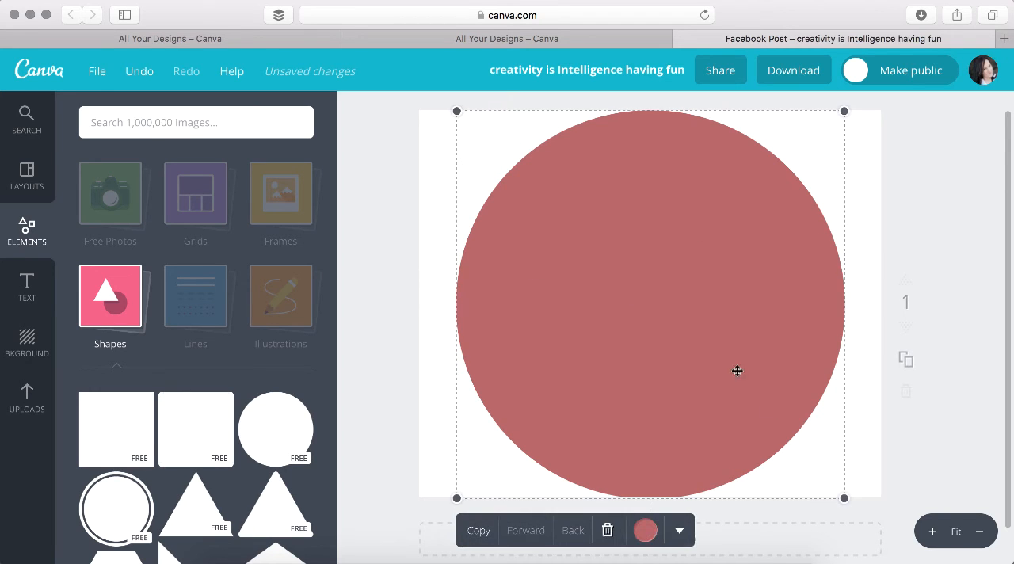
drag(840, 492, 843, 495)
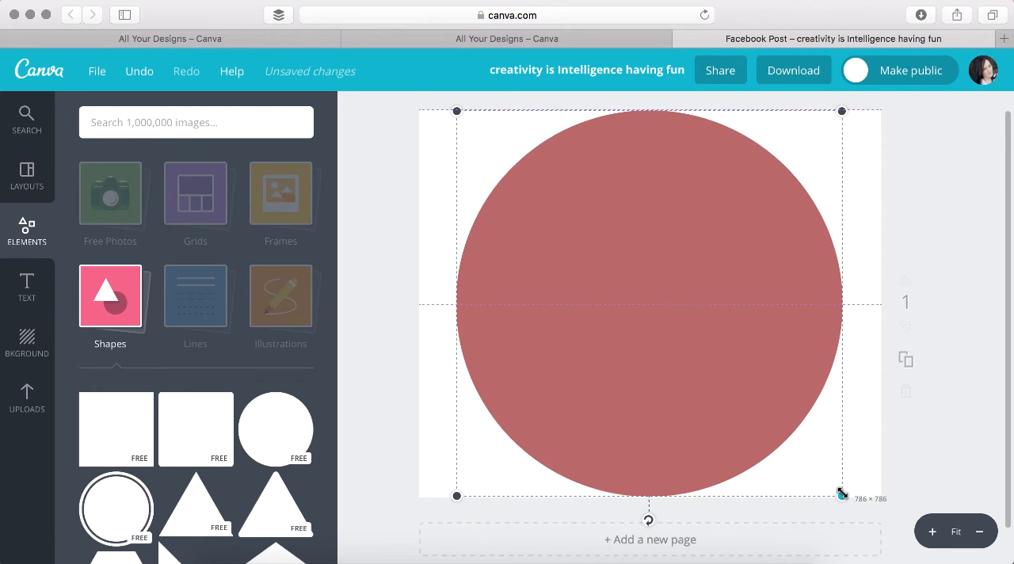
drag(681, 344, 674, 343)
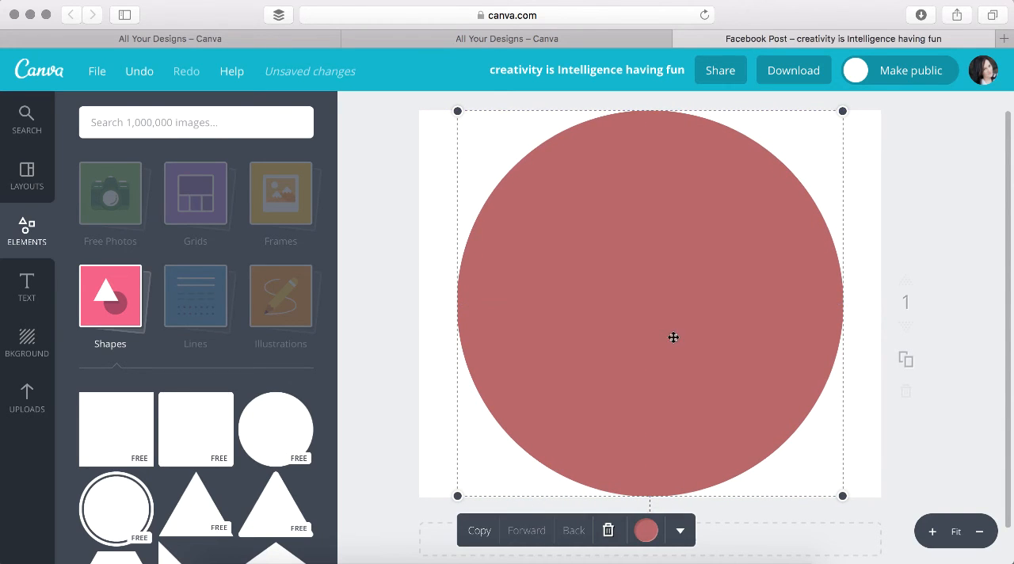
click(388, 248)
Add the free round Wildberry Tea Shop & Cafe text badge with the dashed ring to the page
click(30, 294)
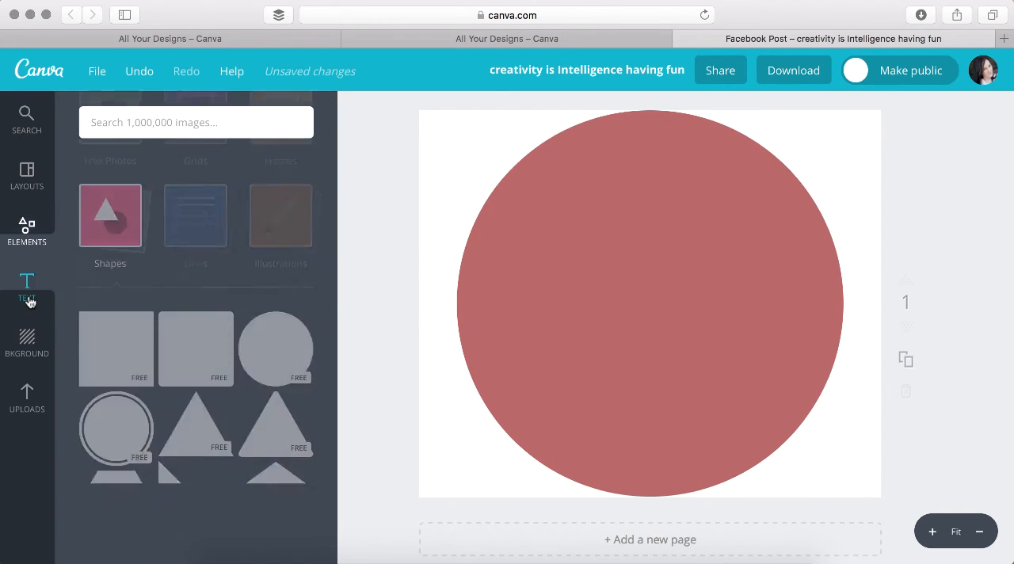
scroll(195, 301, up, 3)
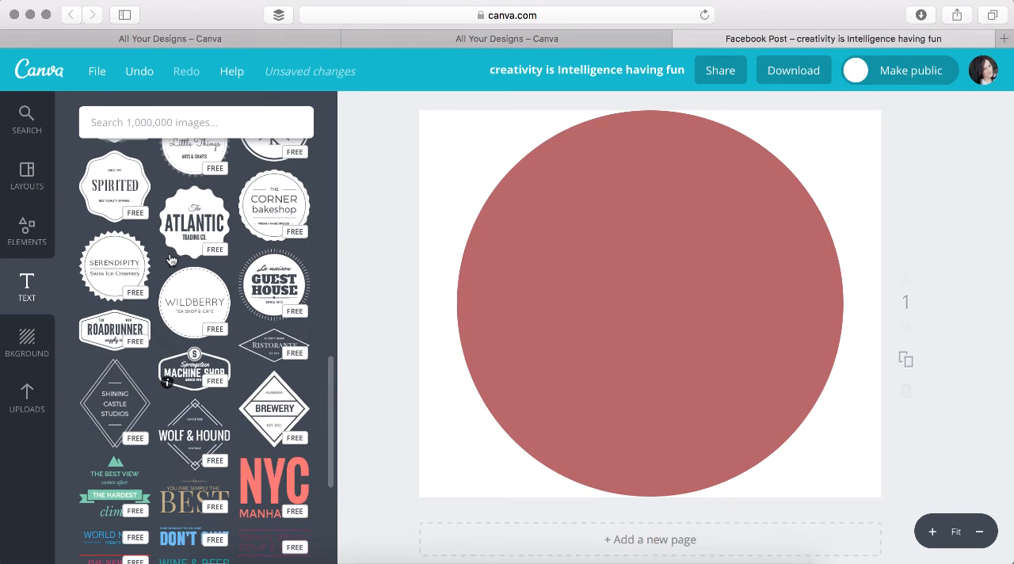
click(198, 303)
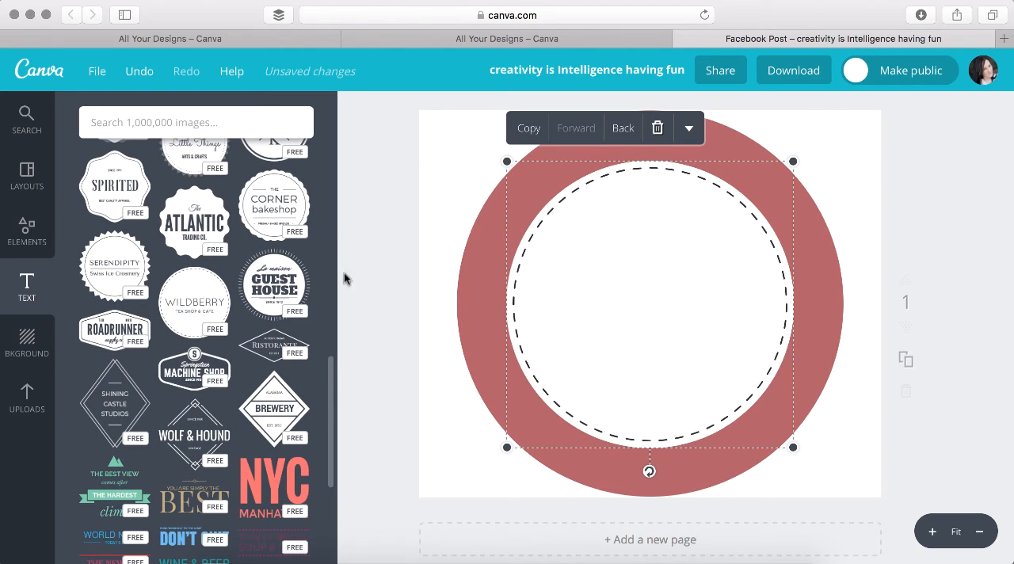
Enlarge the Wildberry badge to nearly fill the pink circle, leaving a narrow, even pink border around it
drag(507, 162, 476, 131)
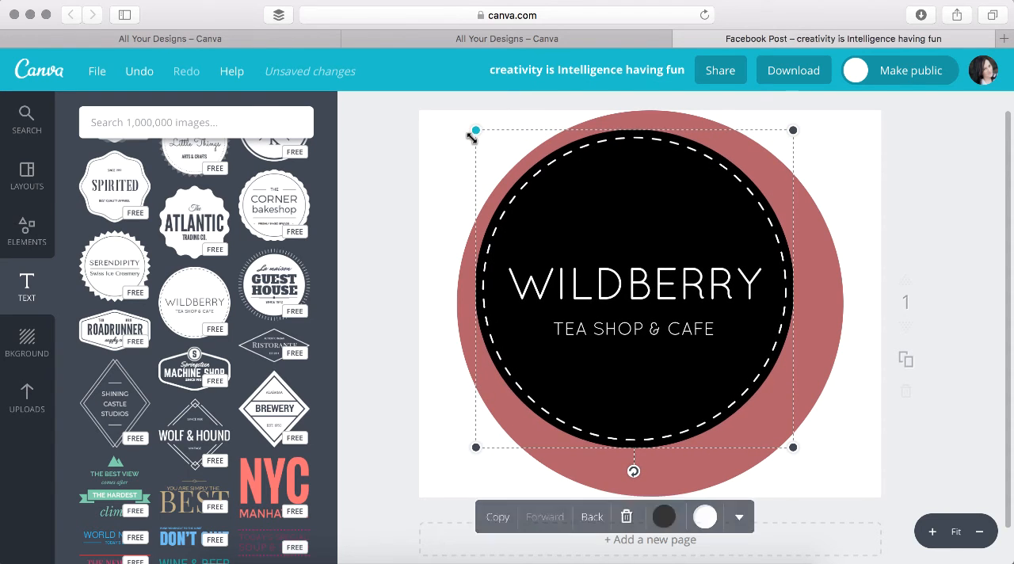
drag(795, 446, 828, 480)
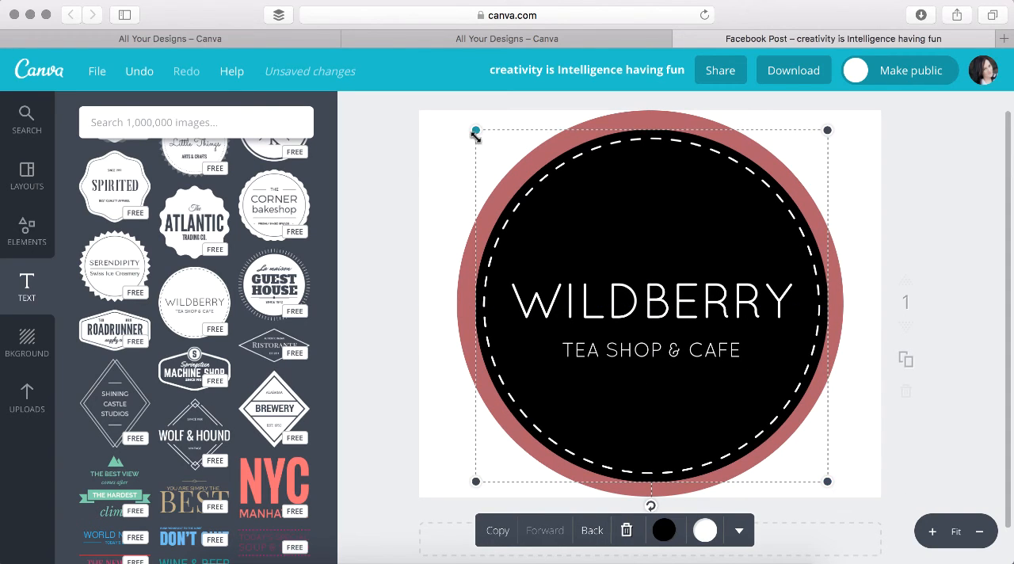
drag(475, 130, 468, 129)
drag(645, 283, 644, 282)
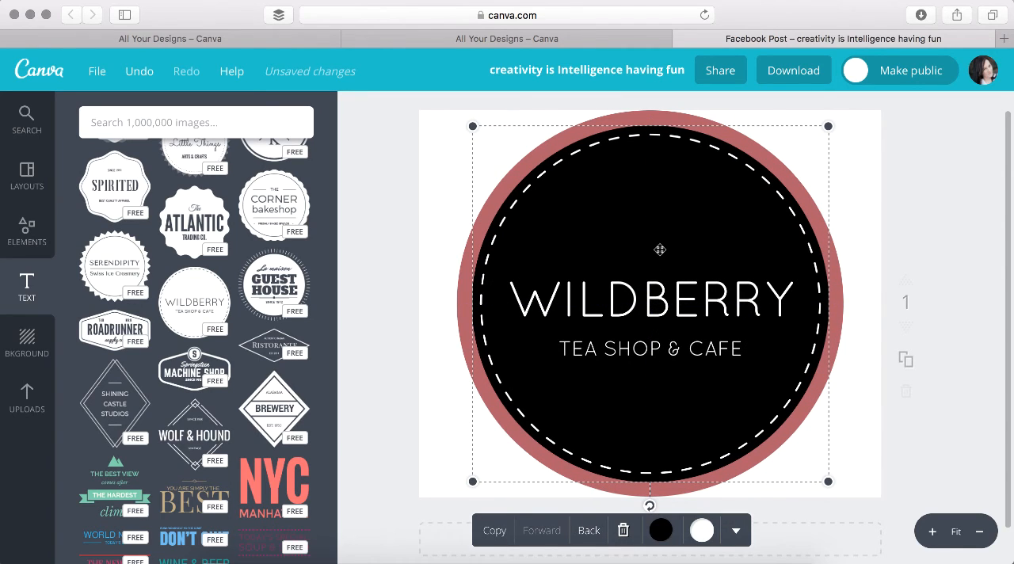
Recolour the badge's black fill white and its white dashed ring the dusty pink of the outer circle
click(661, 532)
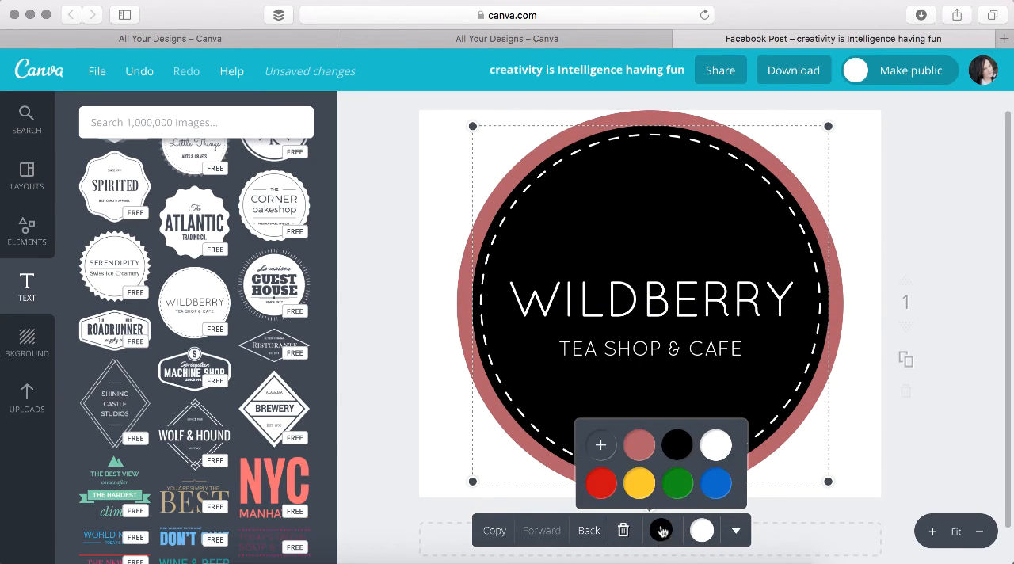
click(716, 445)
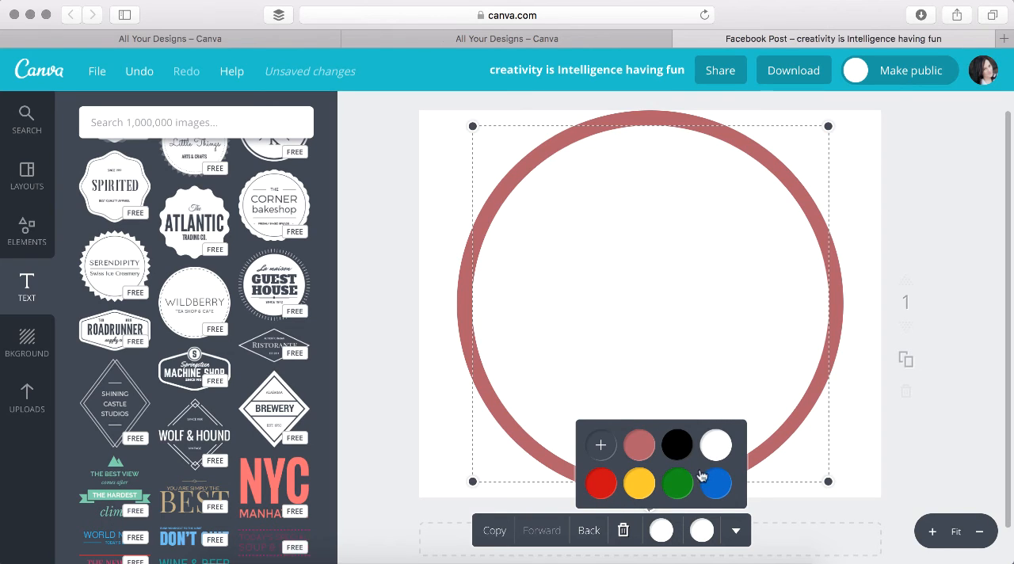
click(704, 532)
click(683, 446)
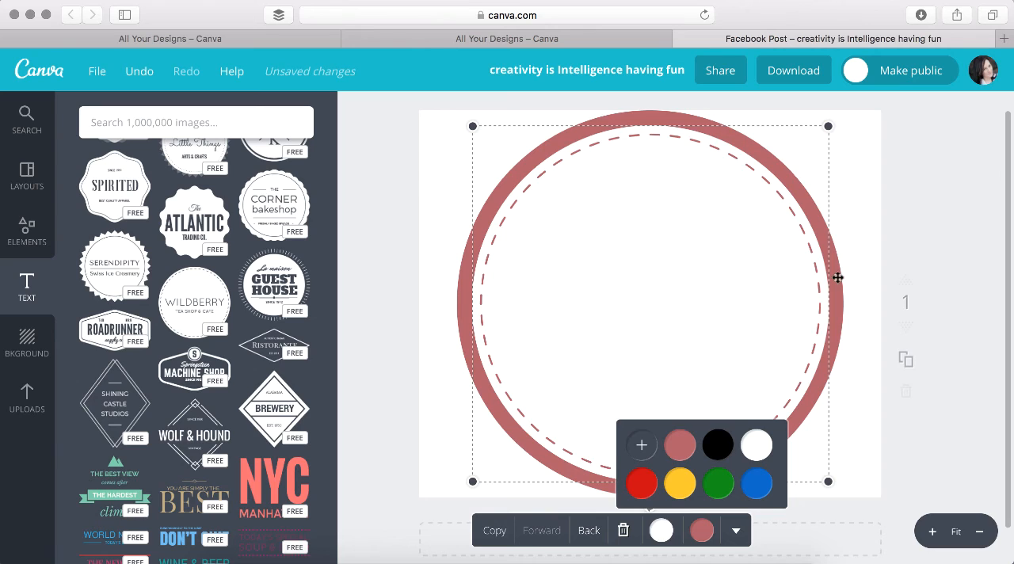
click(951, 239)
click(652, 257)
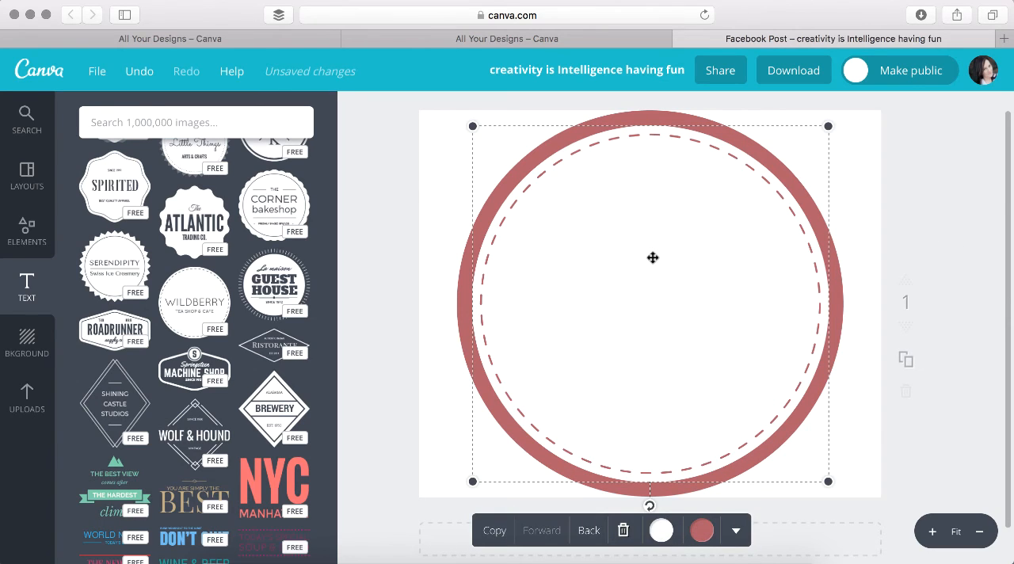
click(942, 208)
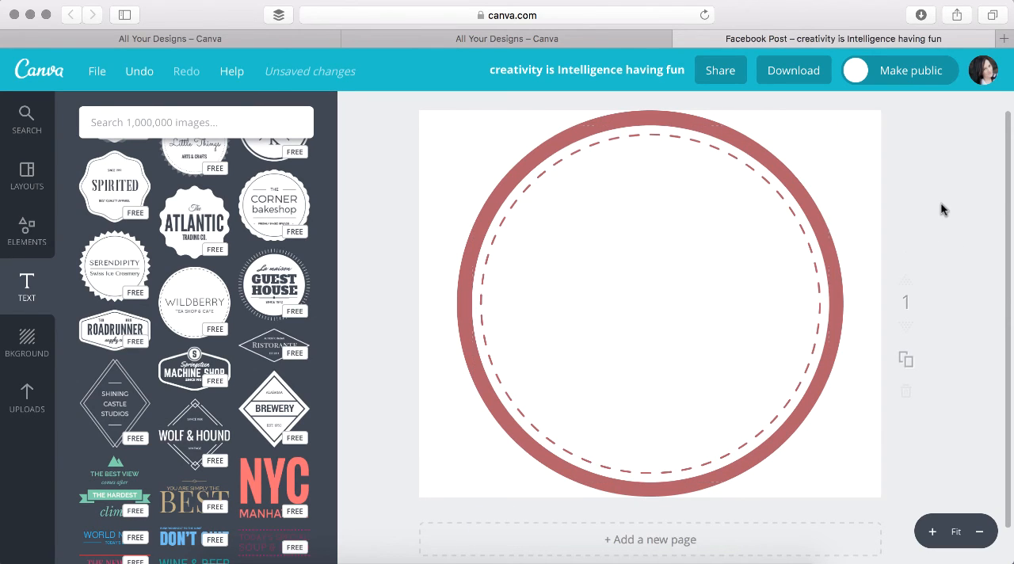
Recolour the white WILDBERRY heading inside the badge black
double_click(645, 374)
double_click(652, 305)
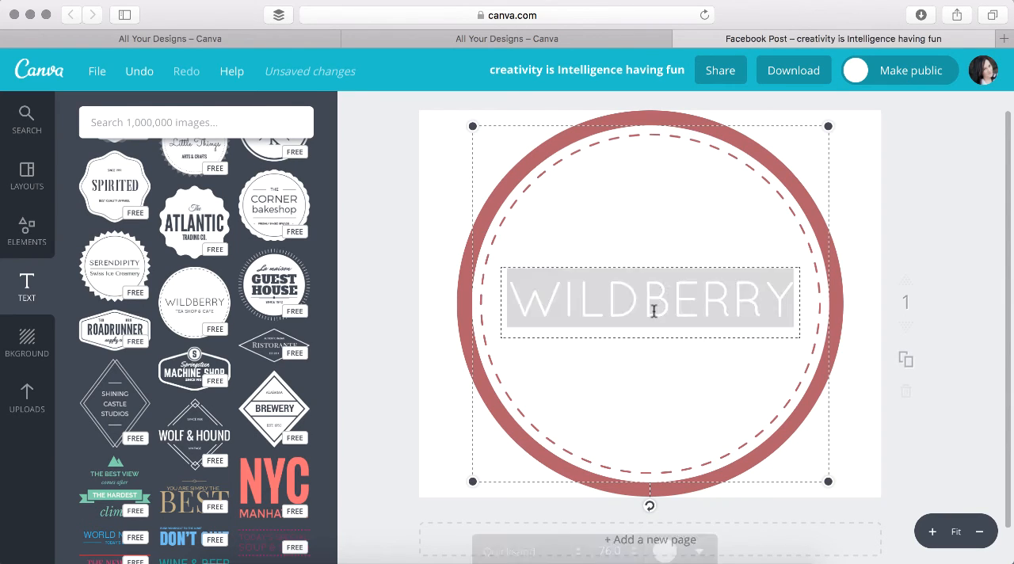
key(BackSpace)
key(super+z)
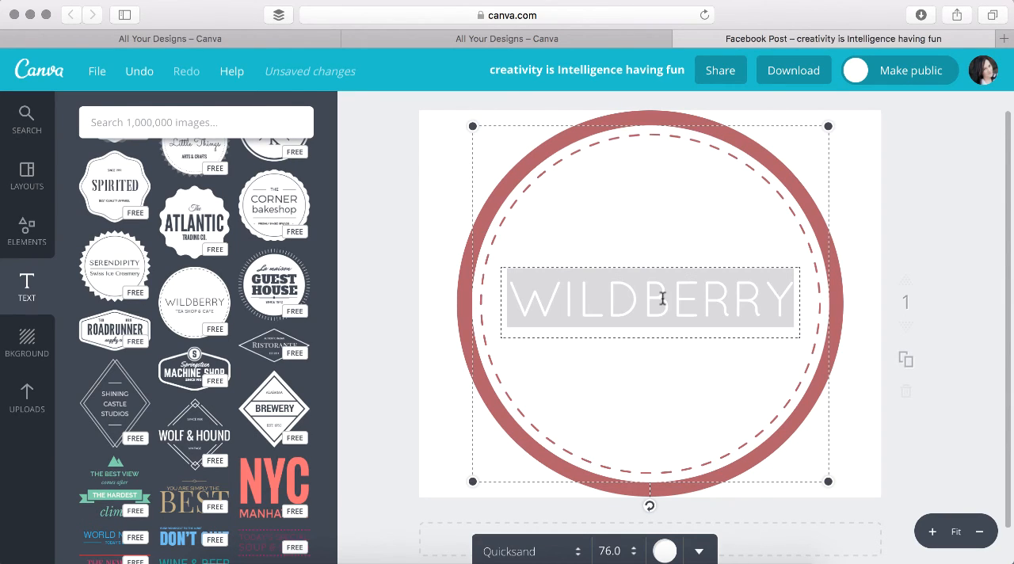
click(665, 552)
click(692, 470)
click(668, 356)
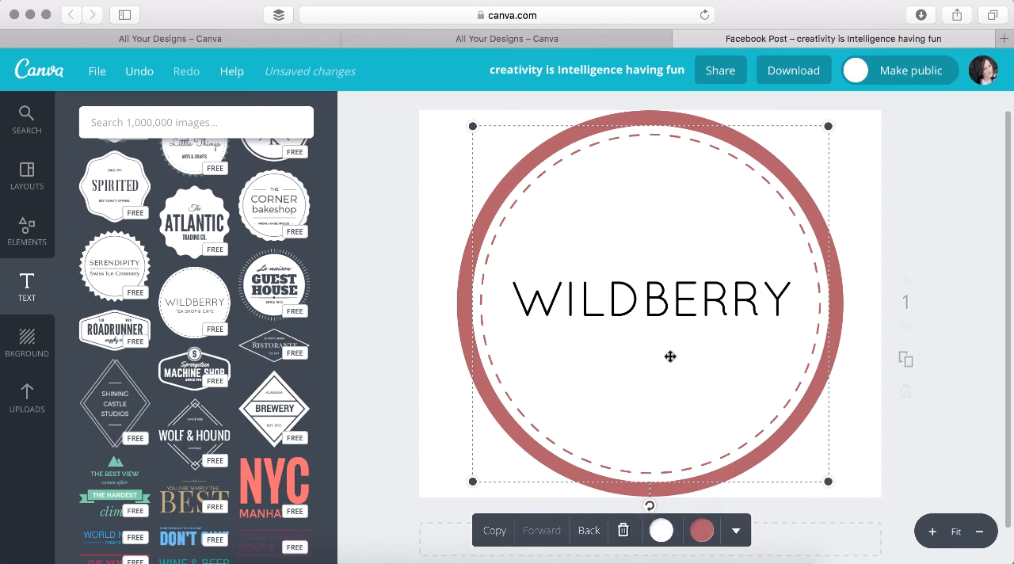
Recolour the white TEA SHOP & CAFE line under the heading black
click(669, 337)
triple_click(669, 345)
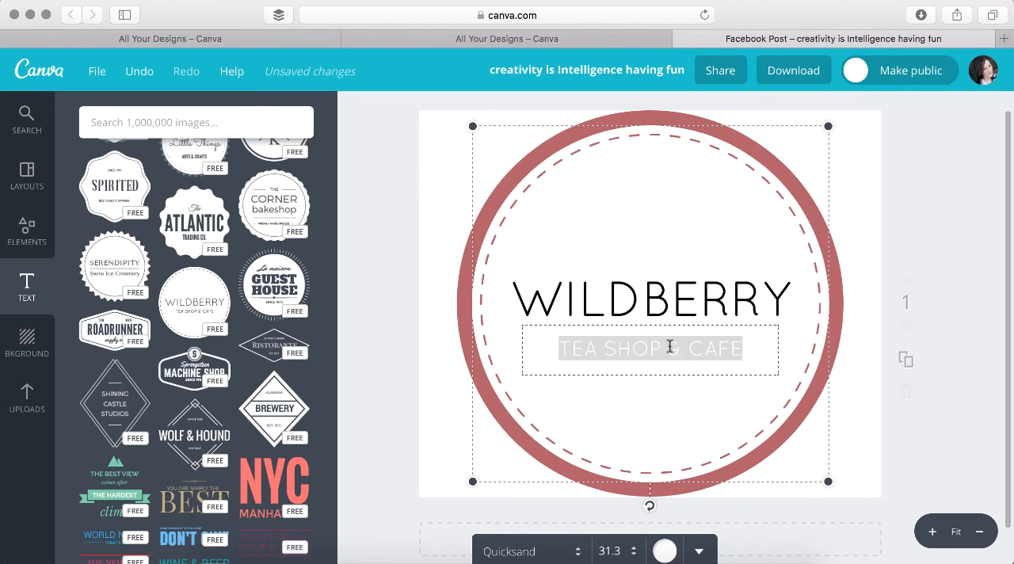
click(664, 551)
click(683, 469)
click(967, 317)
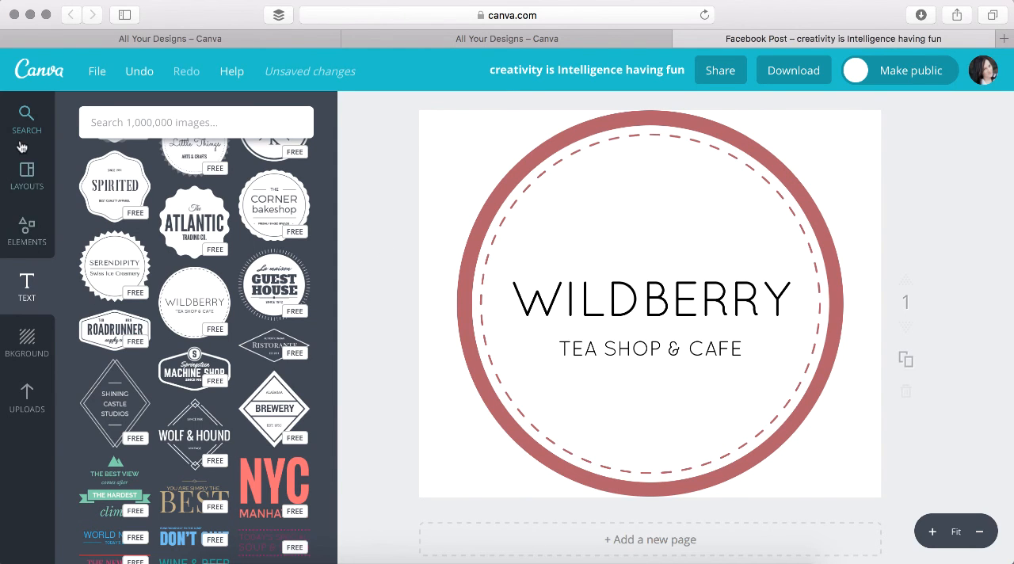
Look through the ready-made Facebook Post layouts, including quote, sale, seasonal and holiday designs
click(26, 169)
scroll(218, 225, up, 5)
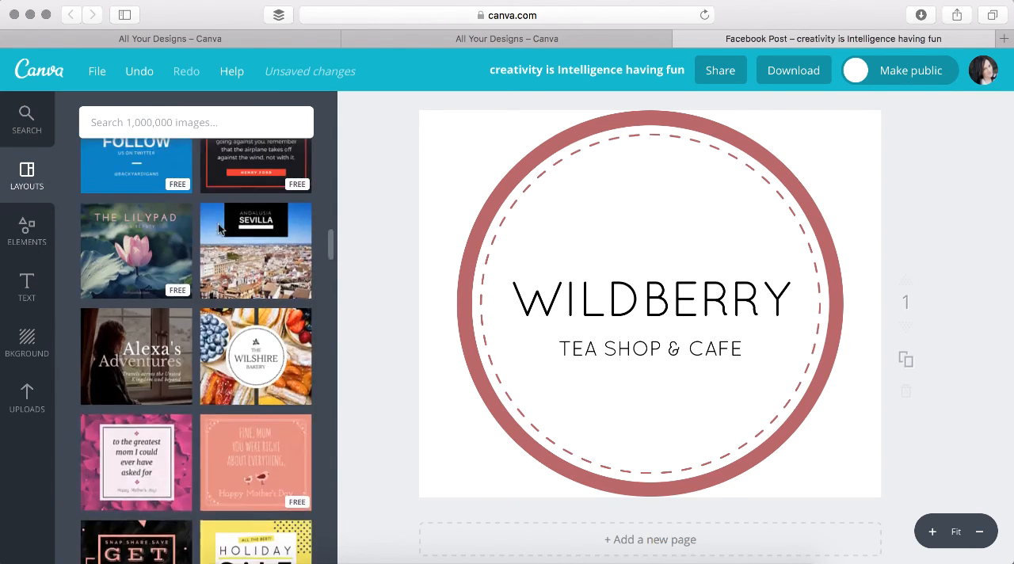
scroll(218, 229, up, 10)
scroll(220, 231, down, 4)
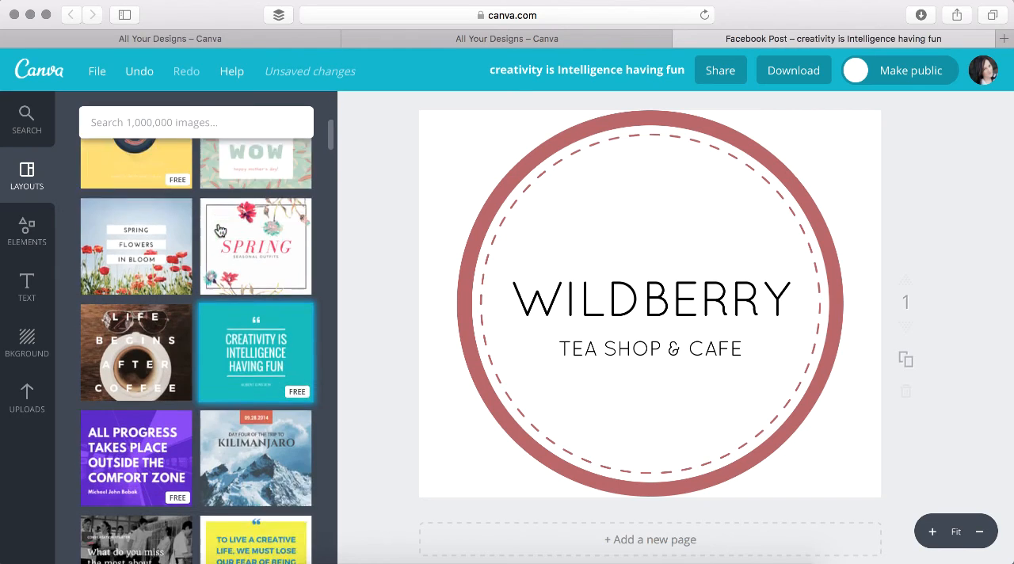
scroll(220, 230, down, 4)
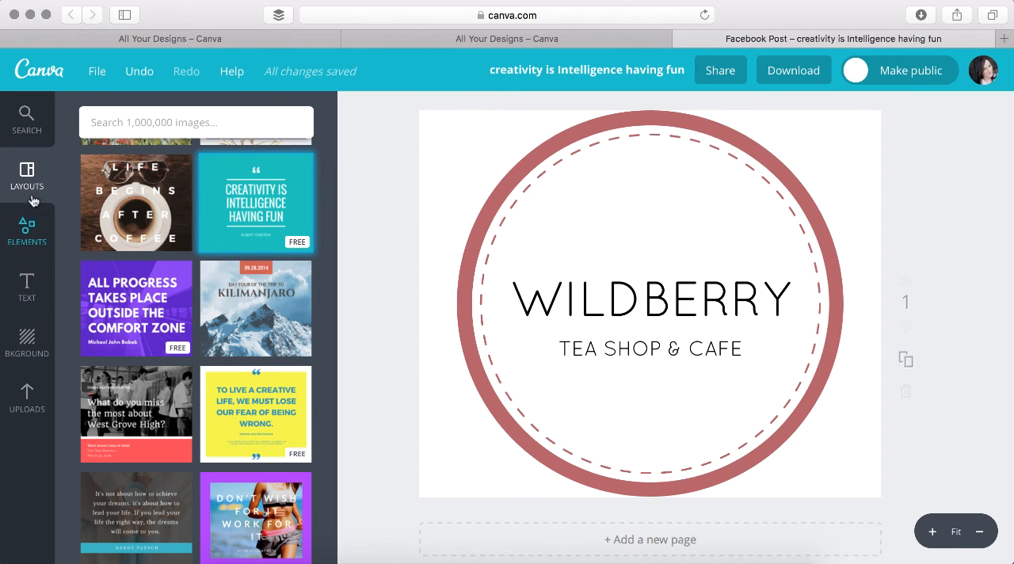
scroll(163, 281, down, 5)
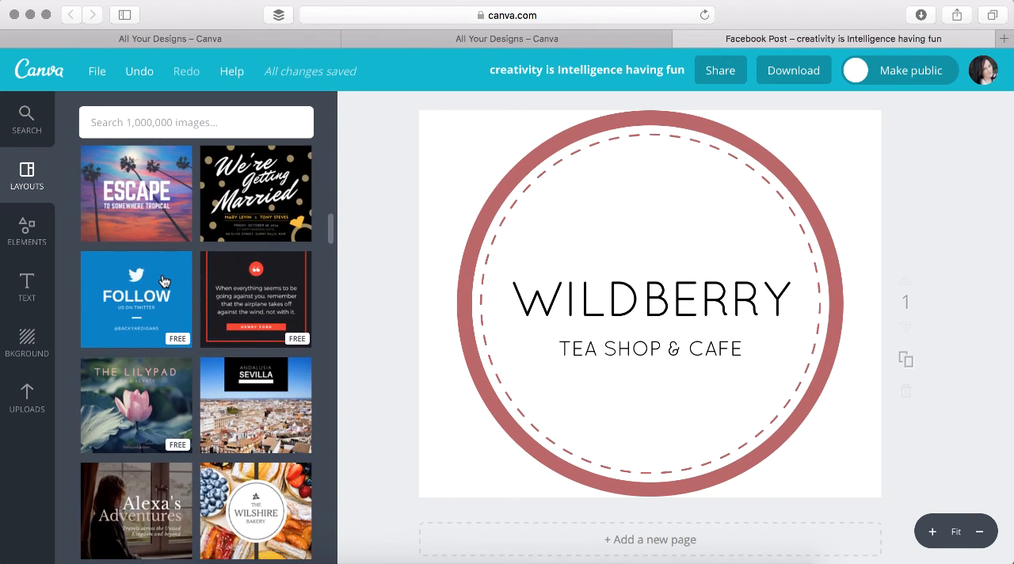
scroll(163, 281, down, 1)
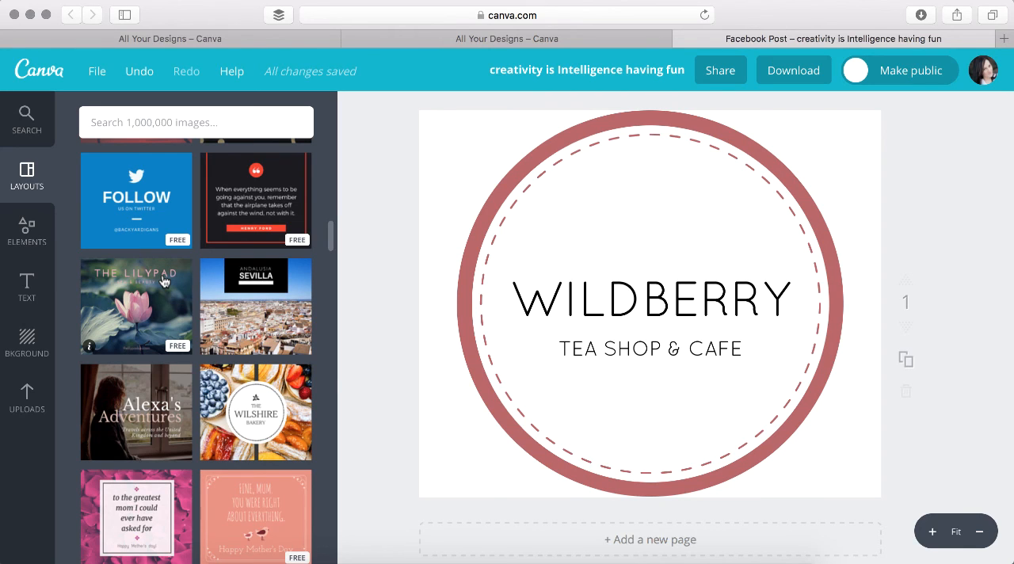
scroll(180, 450, down, 10)
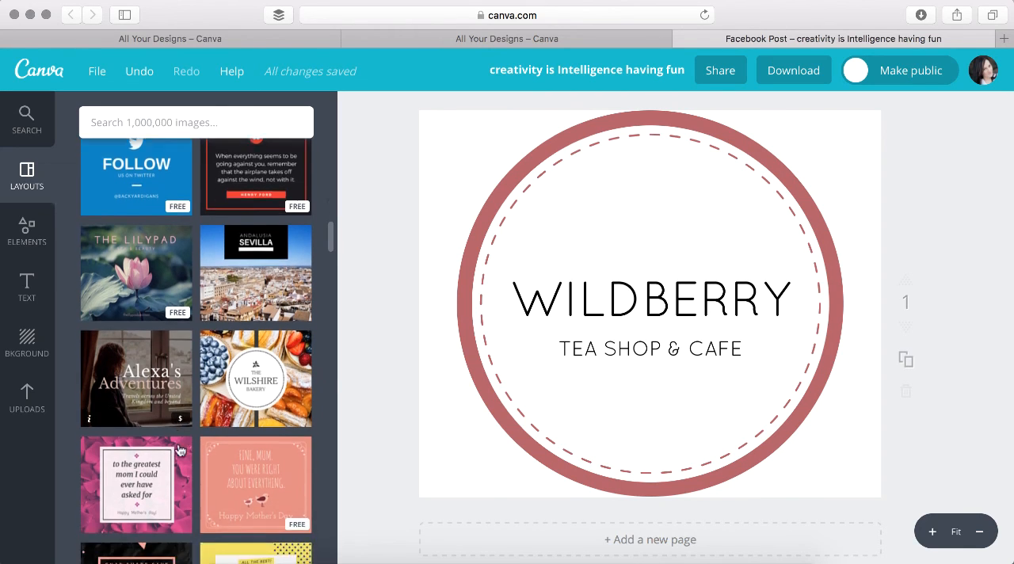
scroll(179, 450, down, 12)
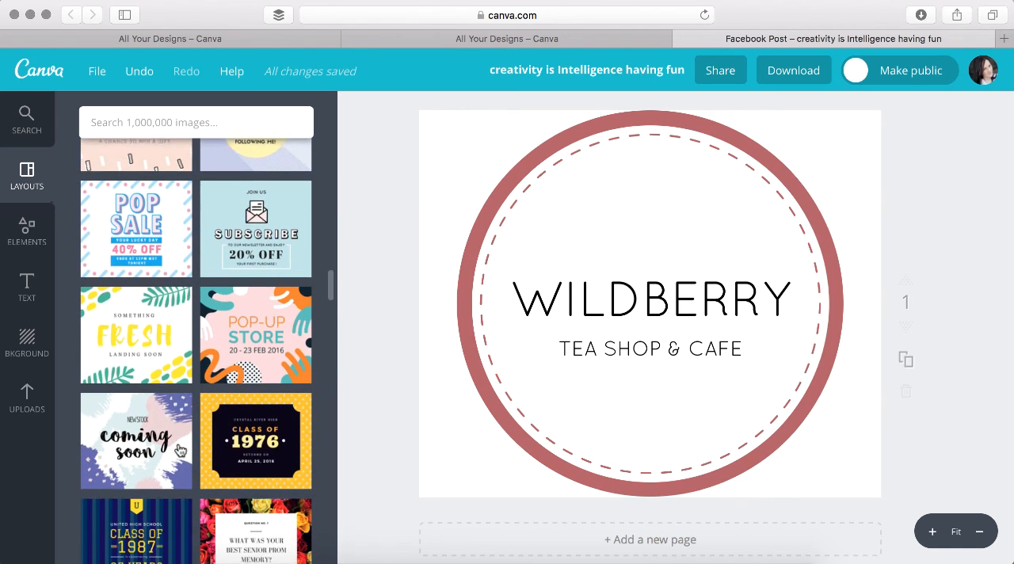
scroll(179, 450, down, 13)
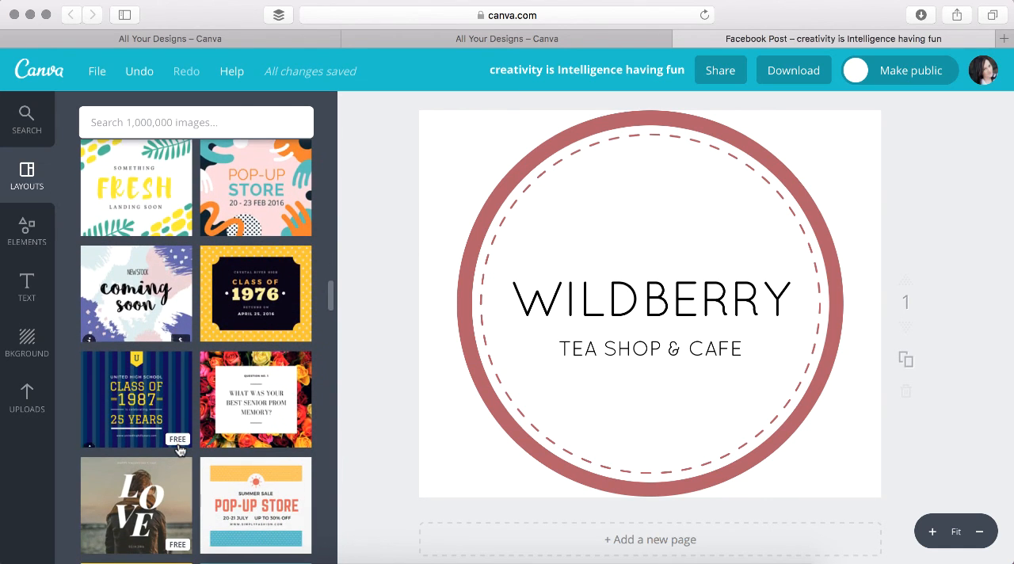
scroll(180, 450, down, 20)
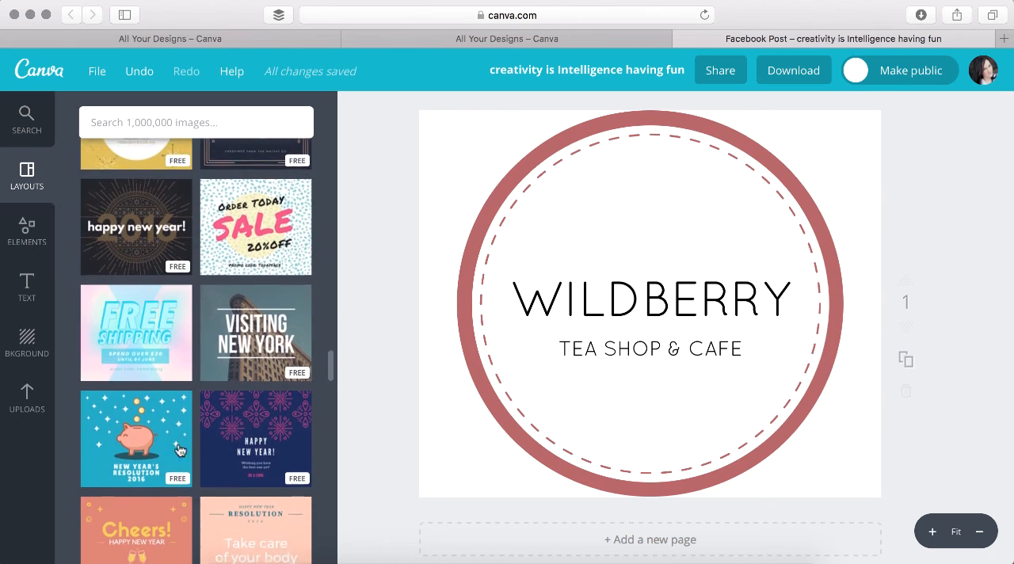
scroll(180, 443, down, 20)
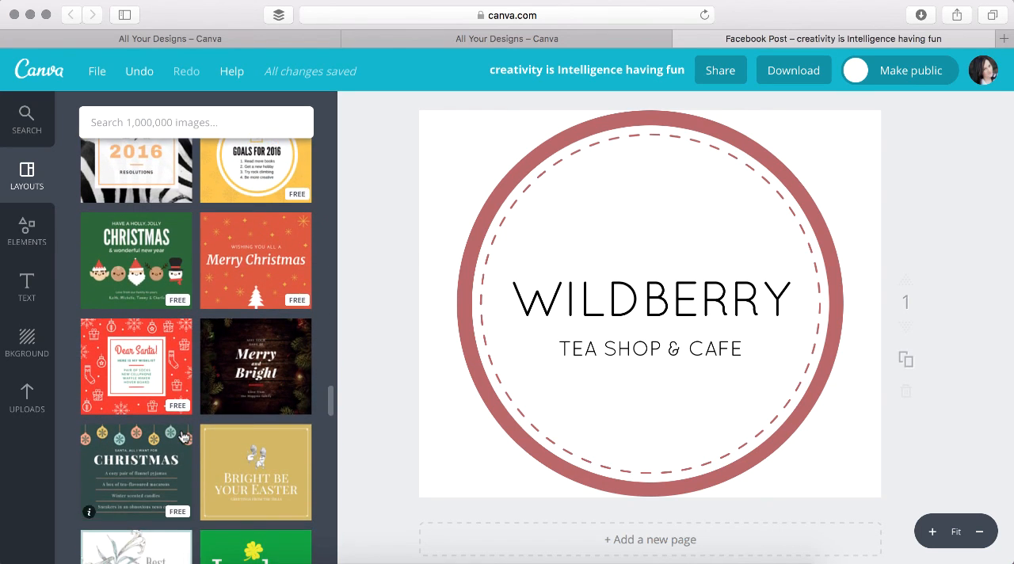
scroll(181, 434, down, 1)
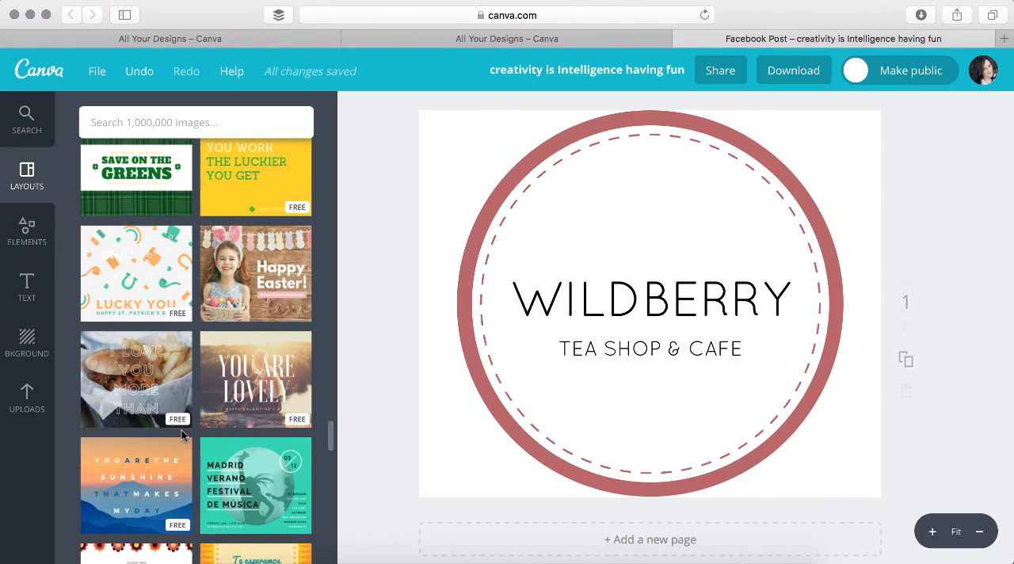